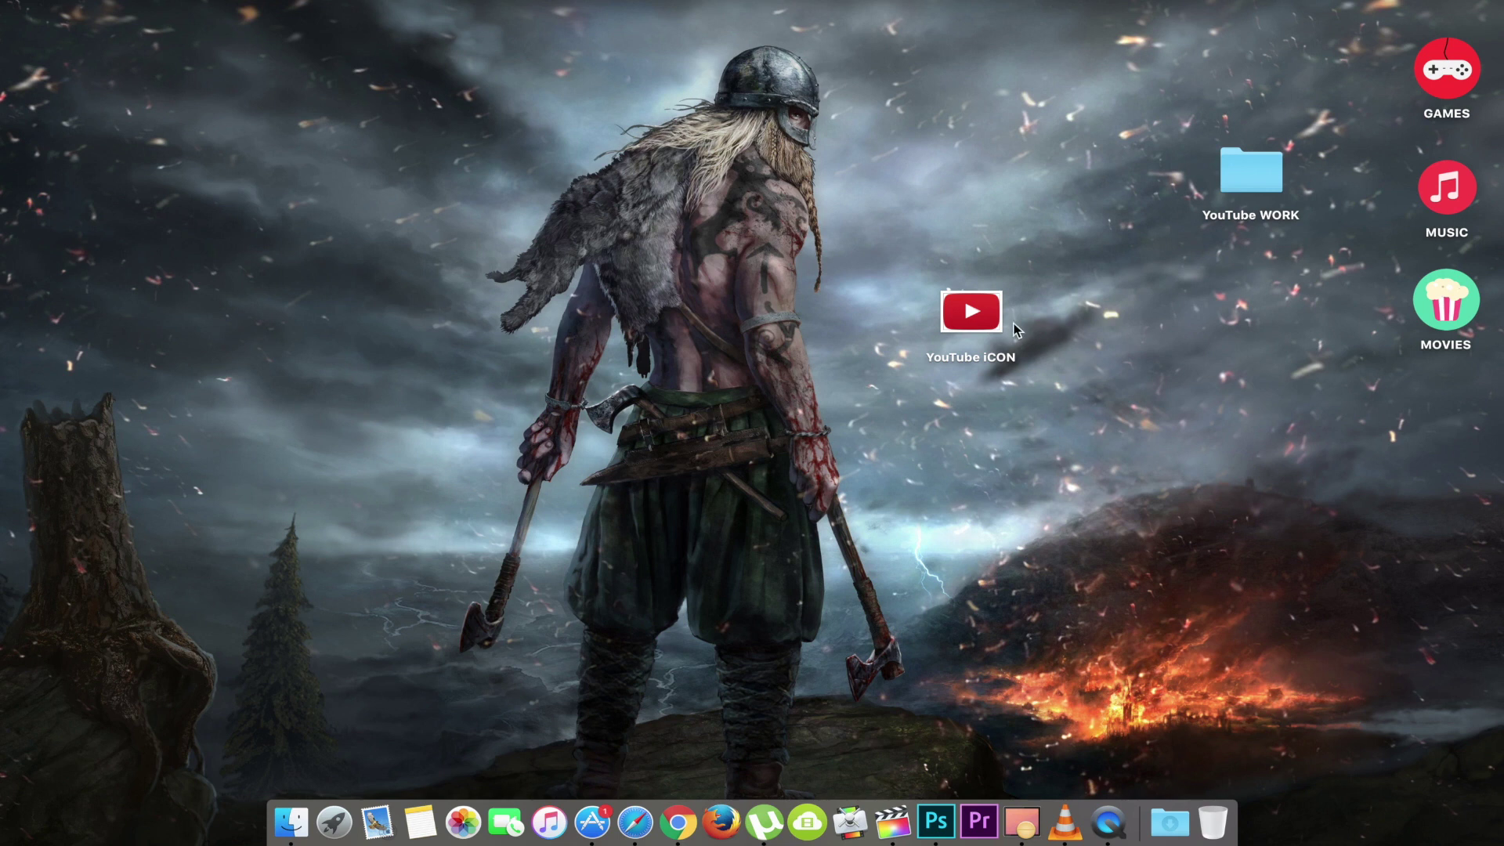
- Rearrange the image and folder icons and open the YouTube WORK folder's info window
{"action": "left_click_drag", "start_coordinate": [962, 319], "coordinate": [942, 236]}
{"action": "left_click_drag", "start_coordinate": [1251, 169], "coordinate": [1173, 158]}
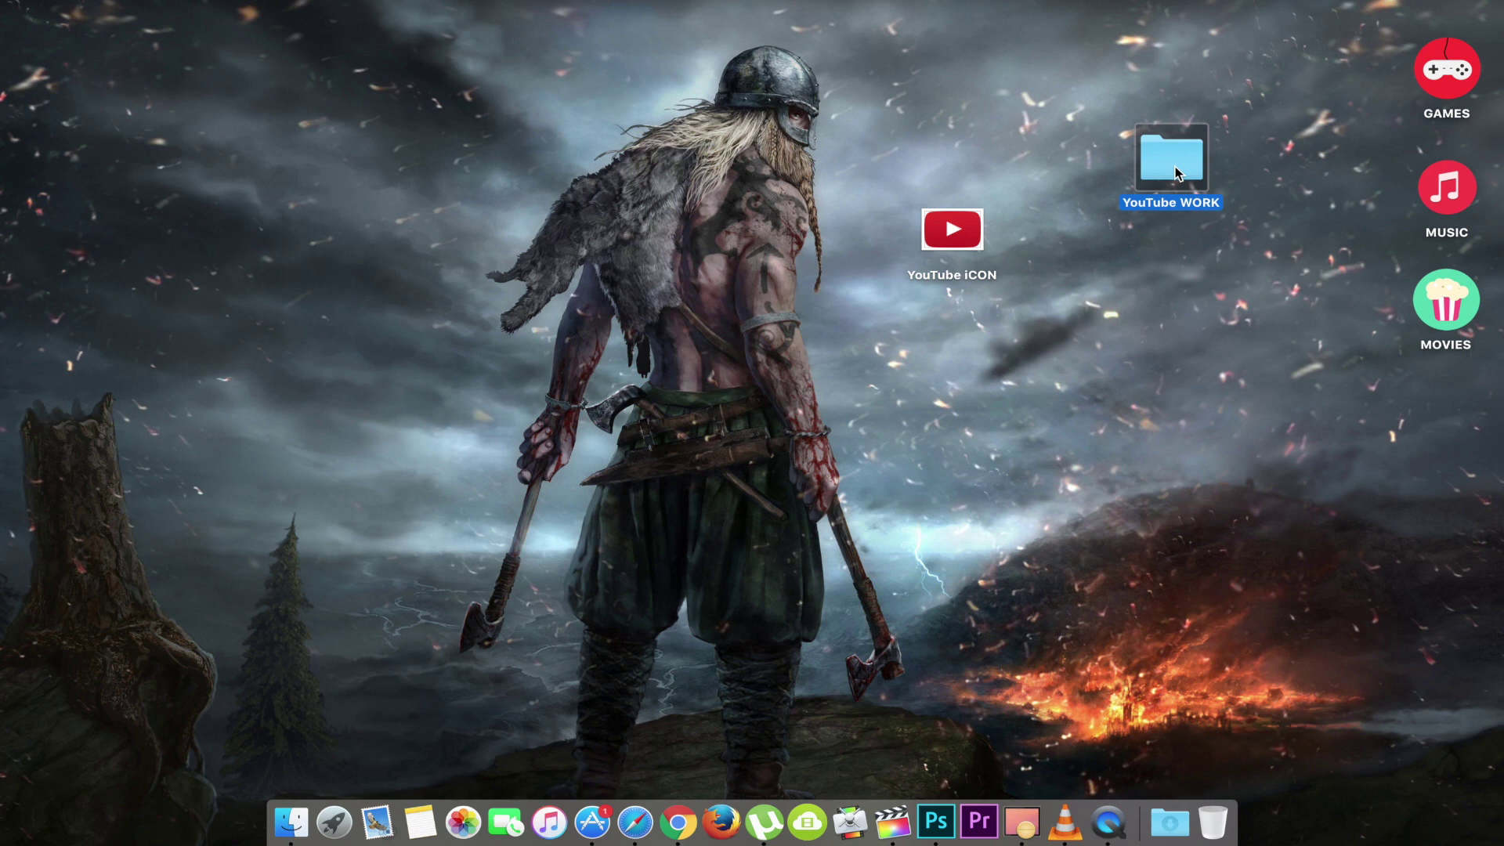
{"action": "key", "text": "super+i"}
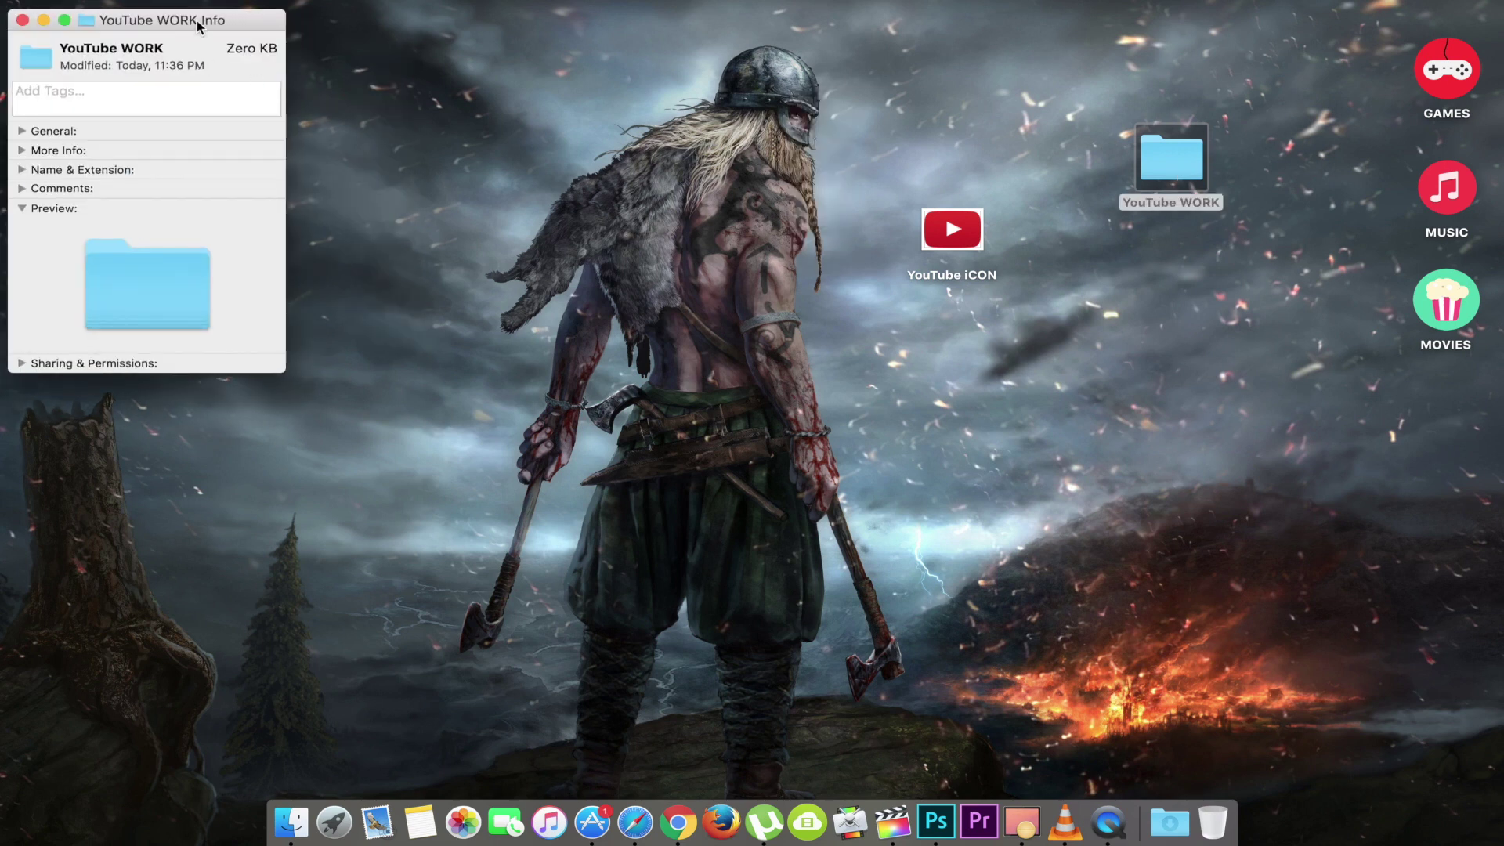
{"action": "left_click_drag", "start_coordinate": [196, 22], "coordinate": [661, 134]}
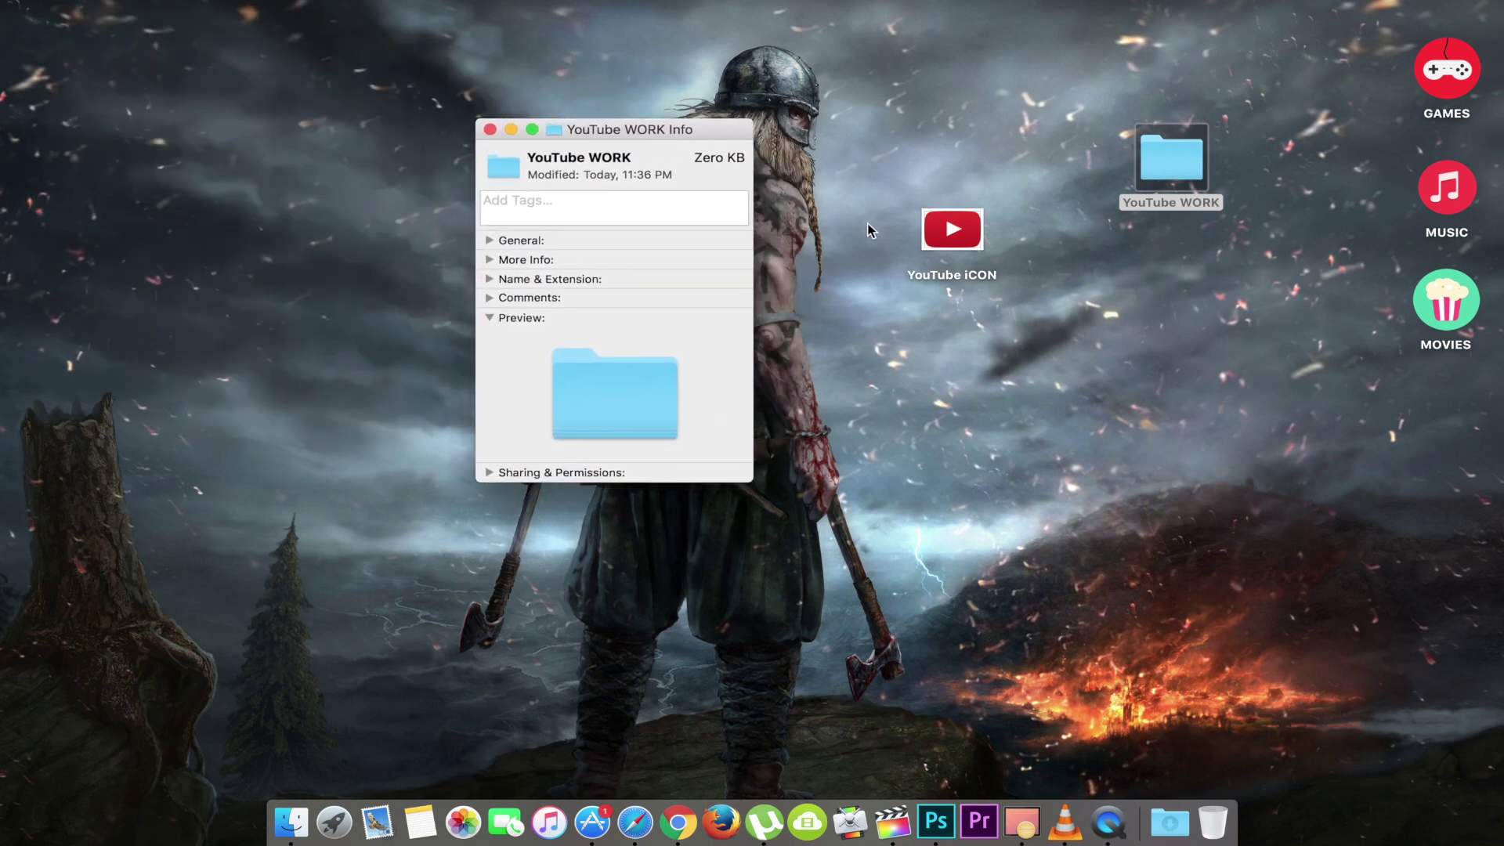
- Open the YouTube iCON image in Preview and copy the whole logo
{"action": "left_click", "coordinate": [956, 243]}
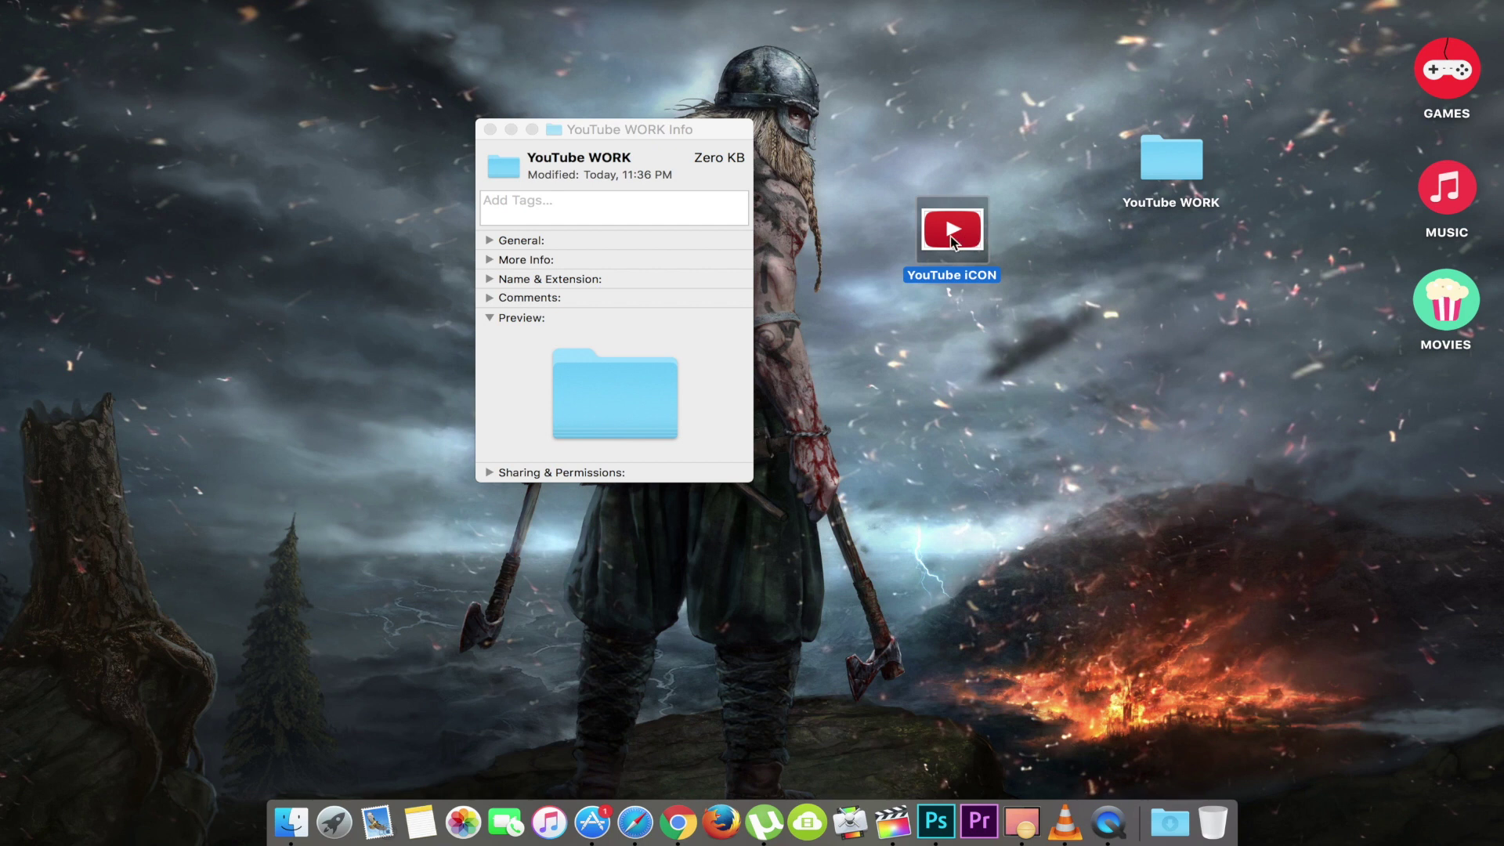
{"action": "double_click", "coordinate": [950, 237]}
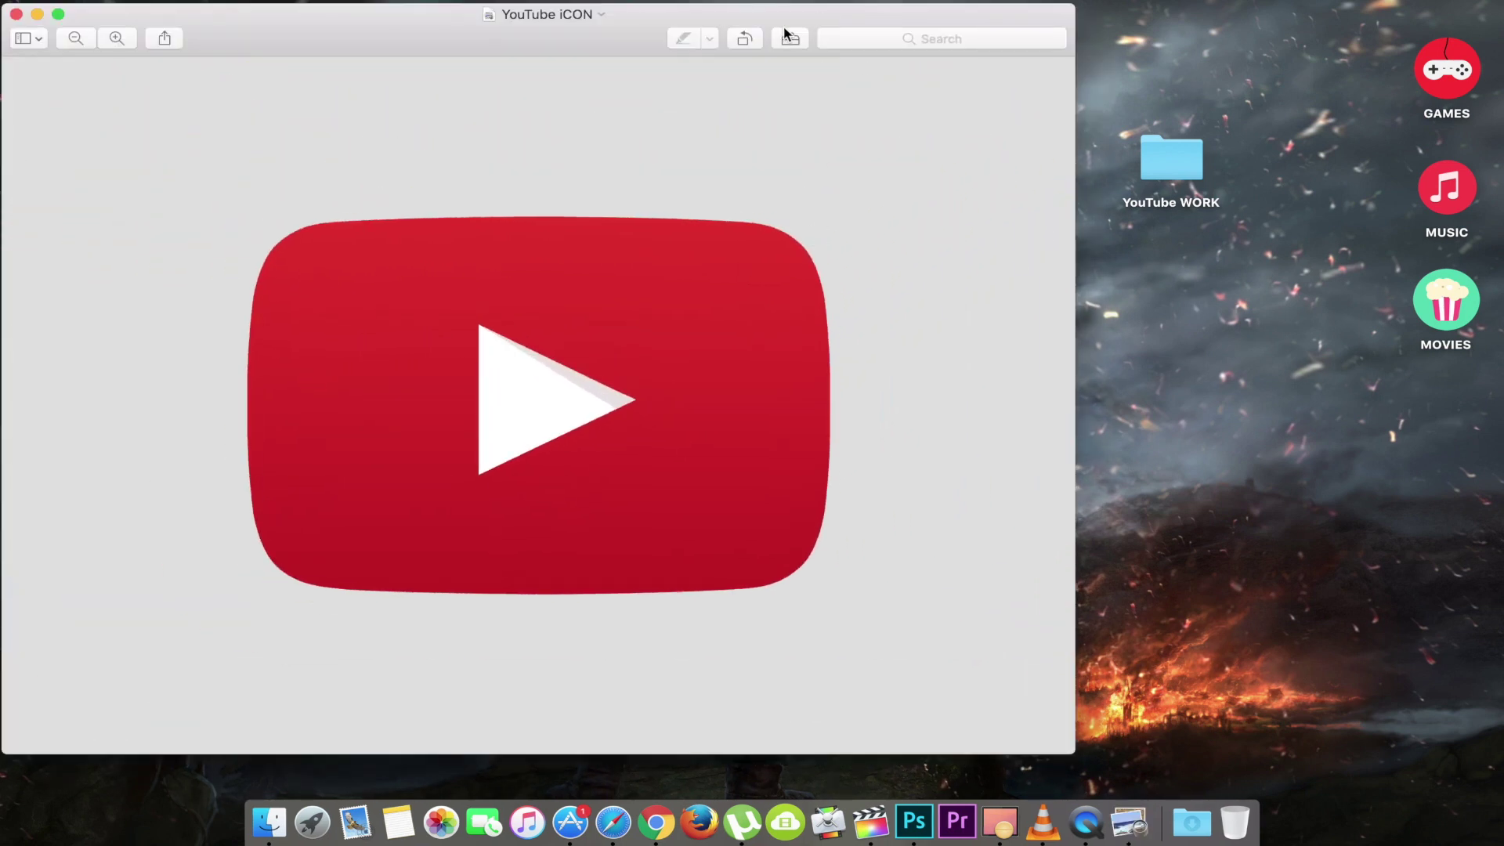
{"action": "left_click_drag", "start_coordinate": [740, 16], "coordinate": [987, 14]}
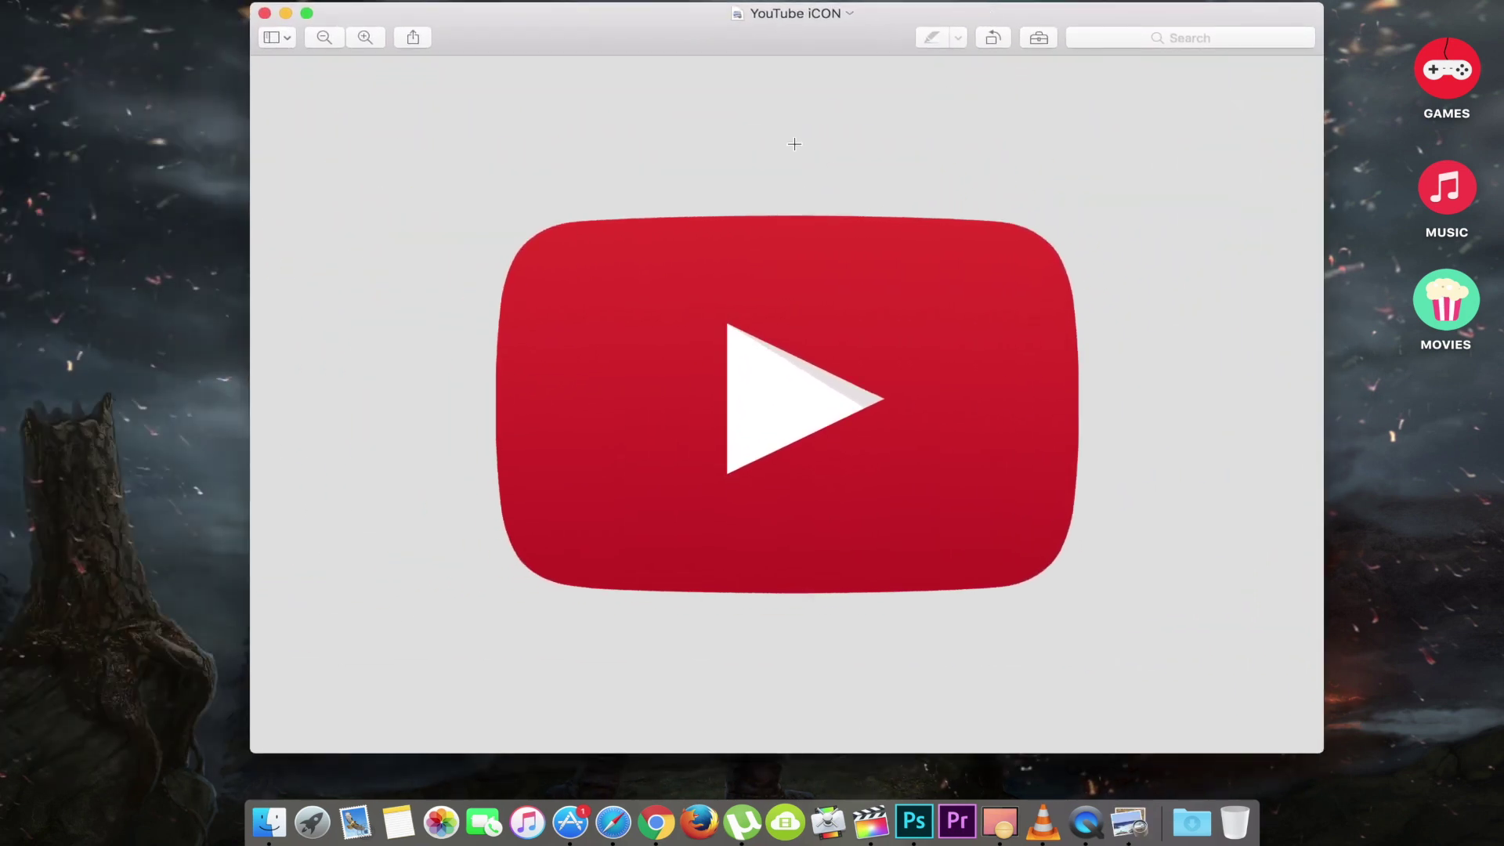
{"action": "key", "text": "super+a"}
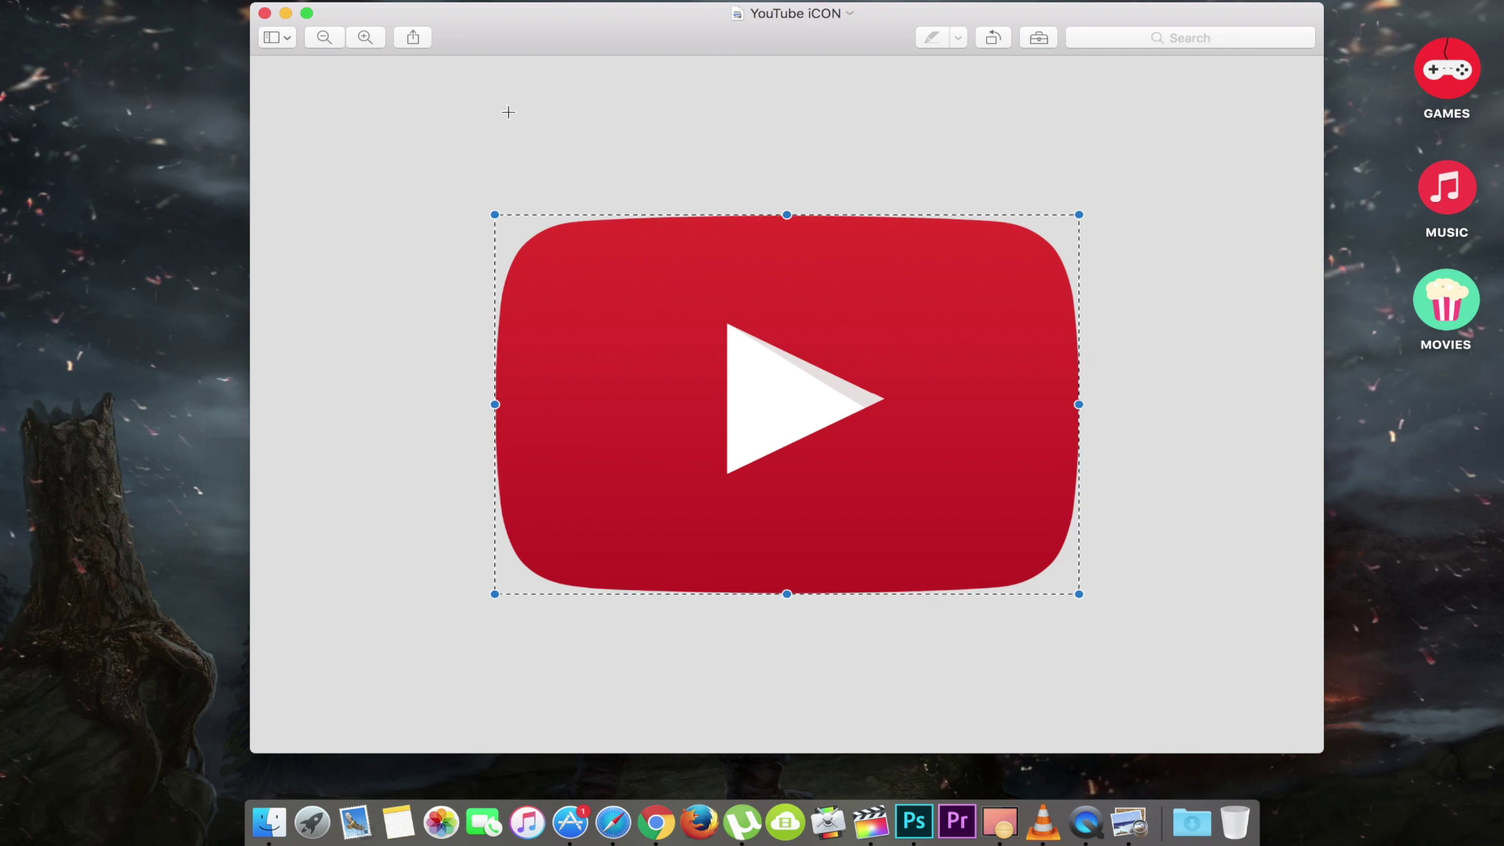
{"action": "left_click", "coordinate": [265, 12]}
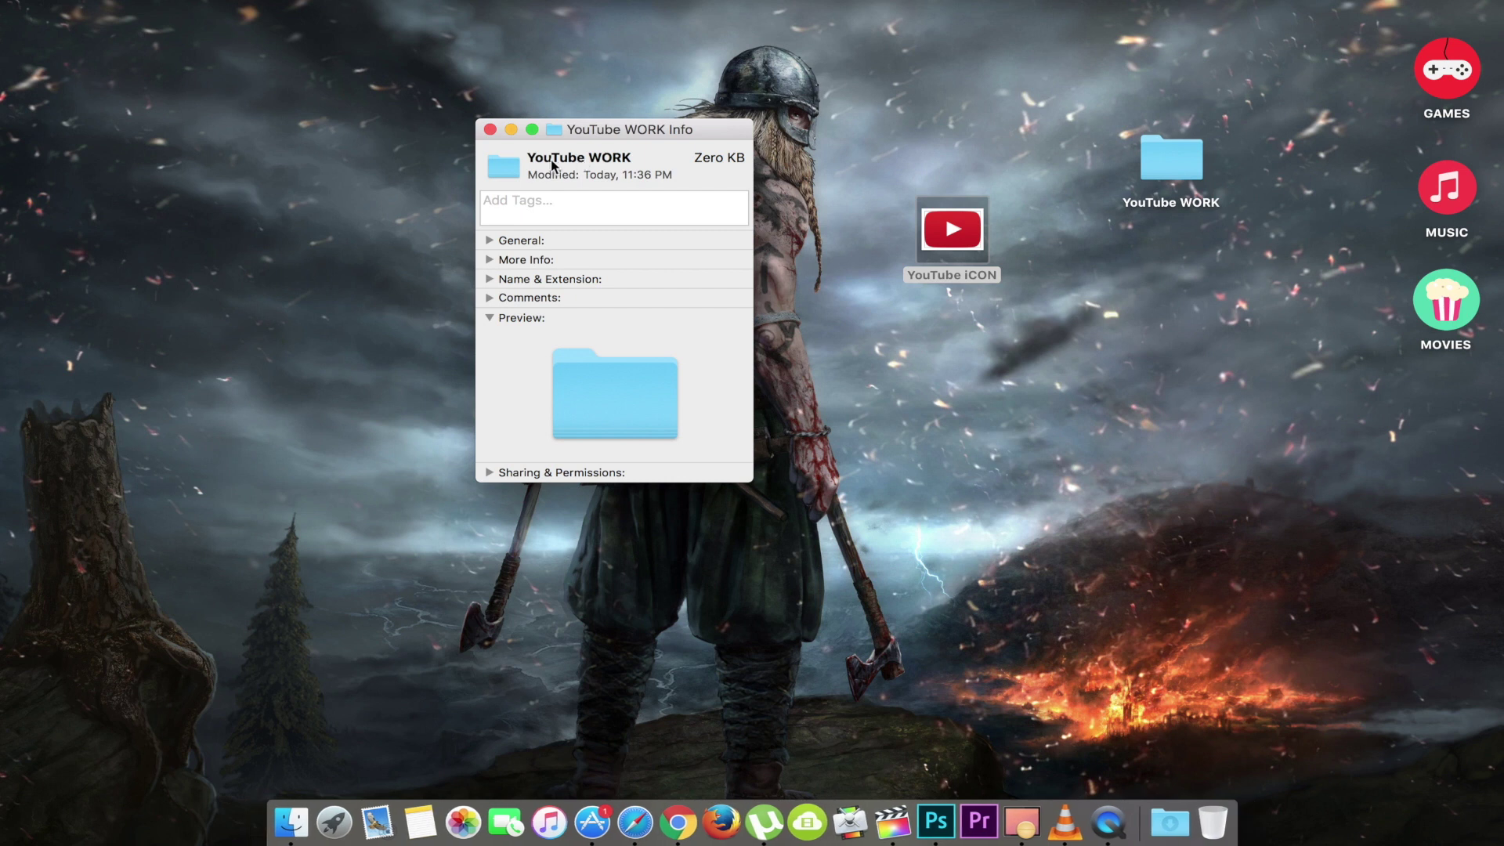
- Paste the YouTube logo as the YouTube WORK folder's icon
{"action": "left_click", "coordinate": [507, 173]}
{"action": "key", "text": "super+v"}
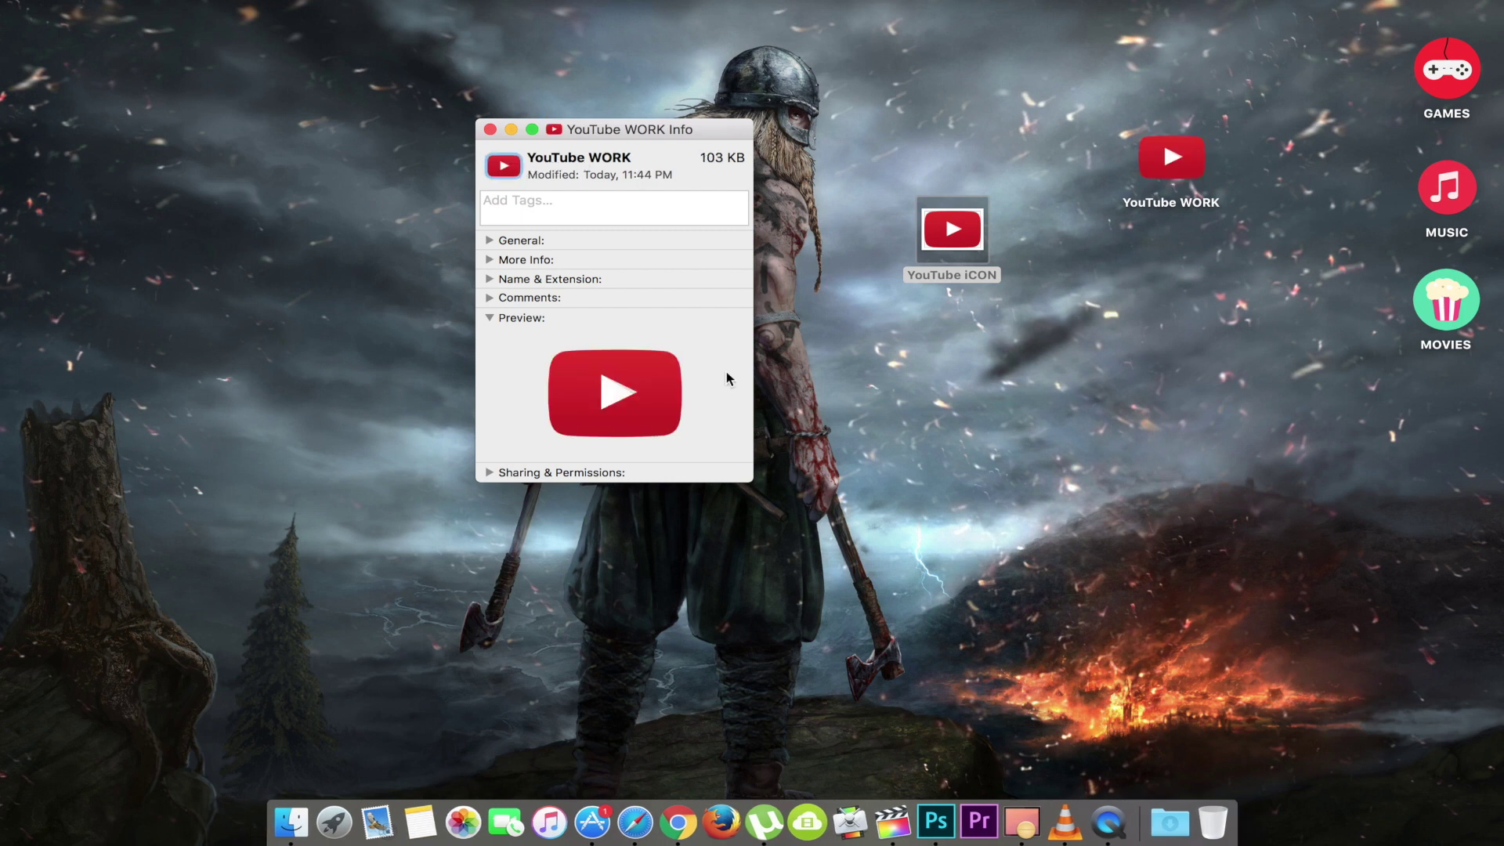
{"action": "left_click", "coordinate": [490, 129]}
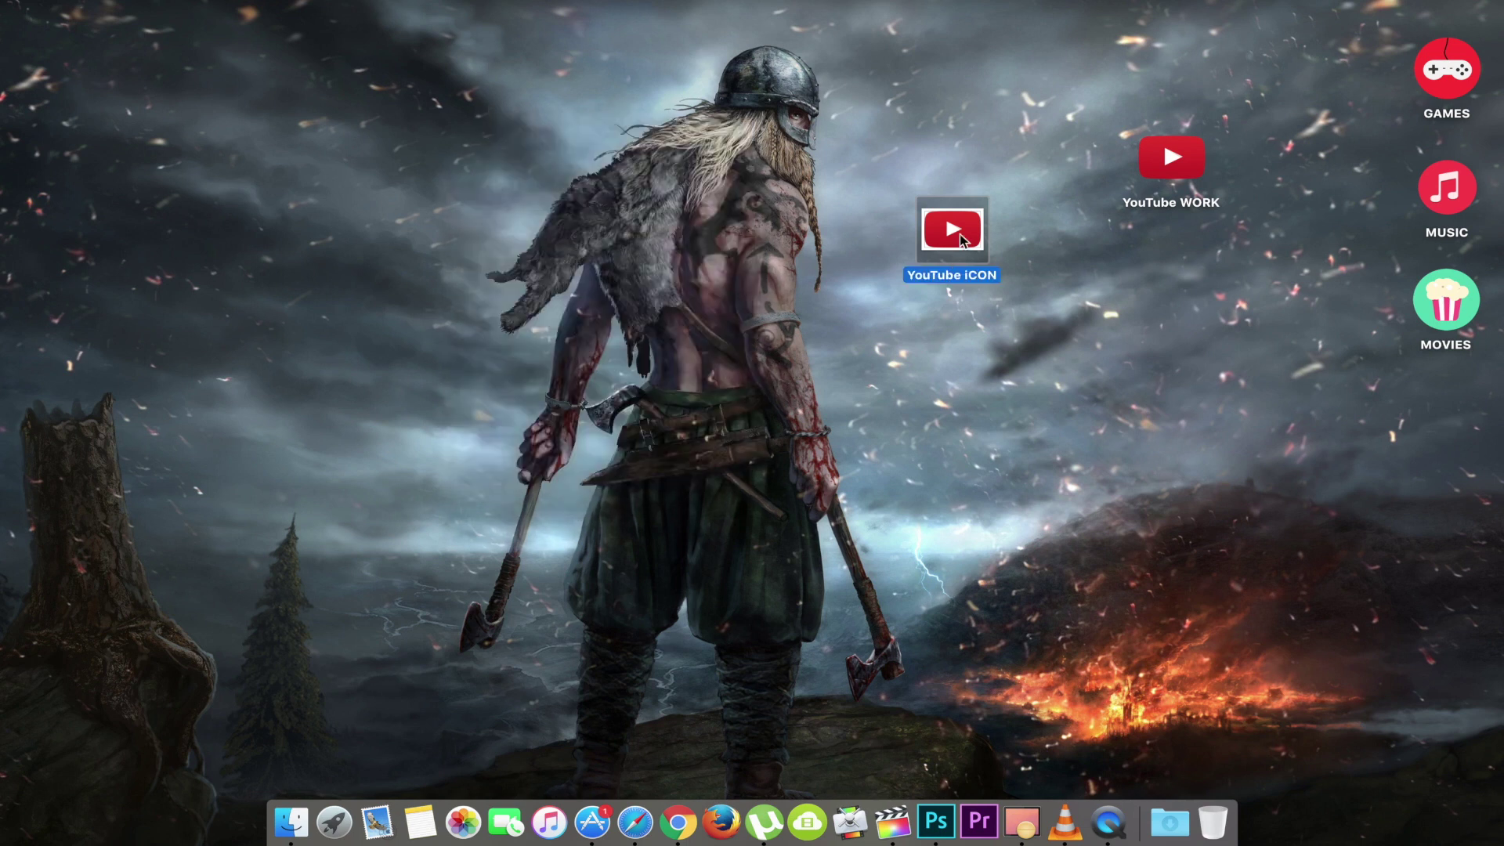
- Trash the YouTube iCON image and place the folder below MOVIES
{"action": "key", "text": "super+BackSpace"}
{"action": "left_click_drag", "start_coordinate": [1171, 160], "coordinate": [1448, 404]}
{"action": "left_click", "coordinate": [928, 279]}
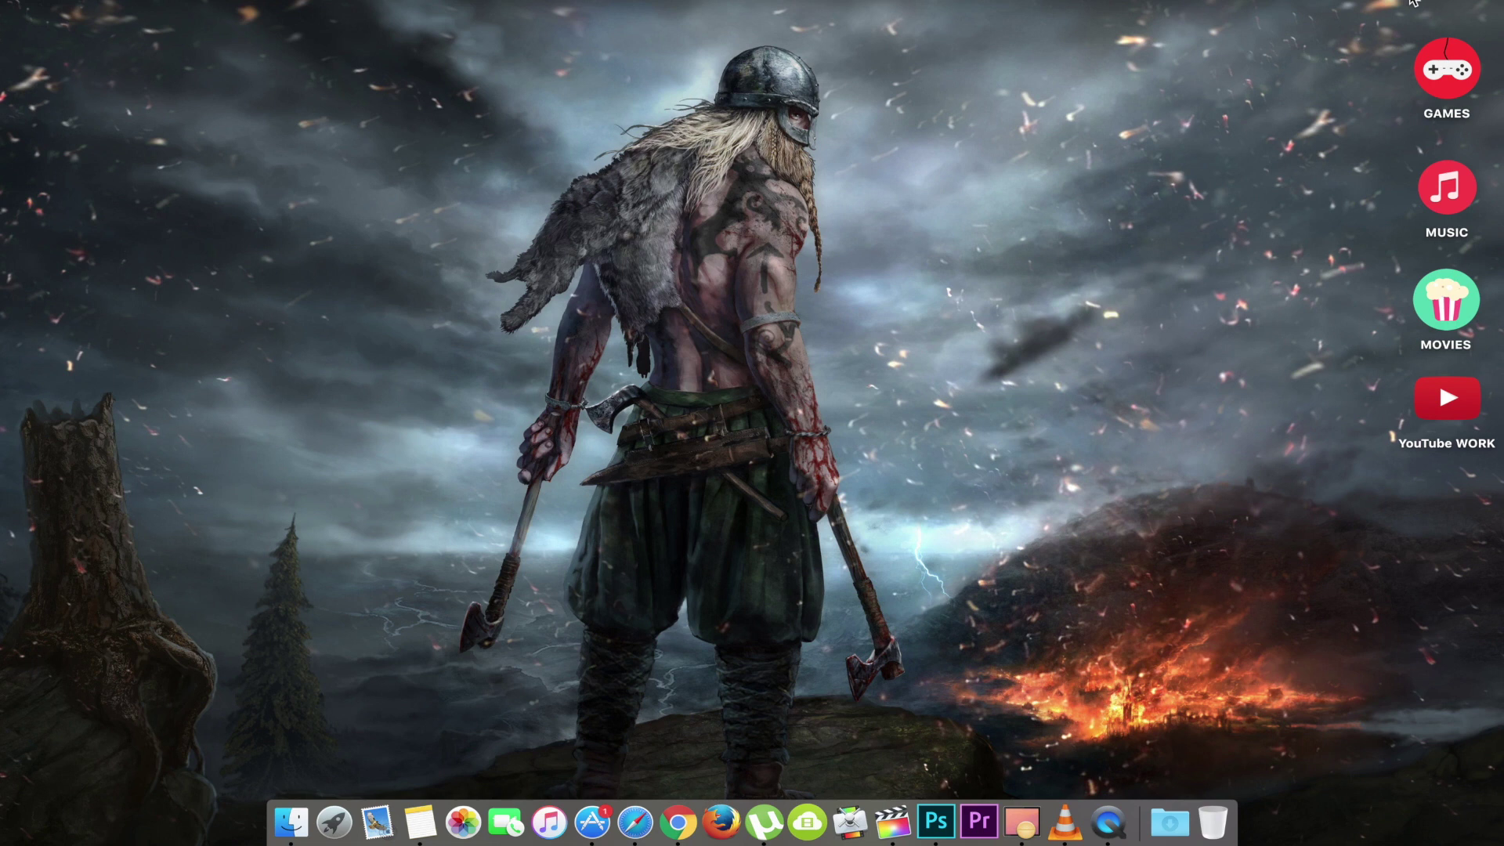
- Launch Terminal from Spotlight and type say at the prompt
{"action": "key", "text": "super+space"}
{"action": "type", "text": "terminal"}
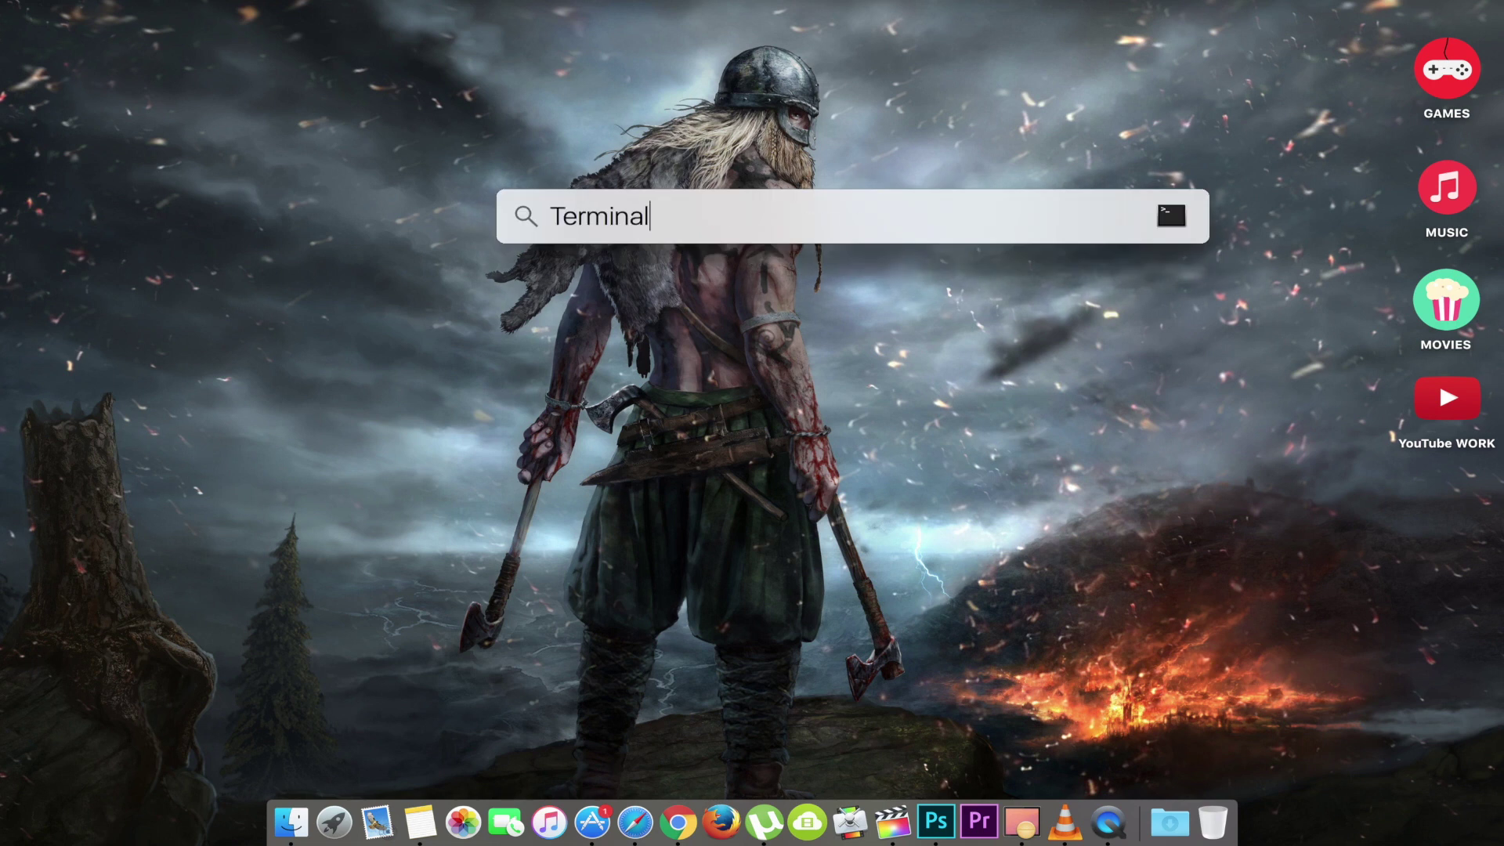
{"action": "key", "text": "Return"}
{"action": "type", "text": "say"}
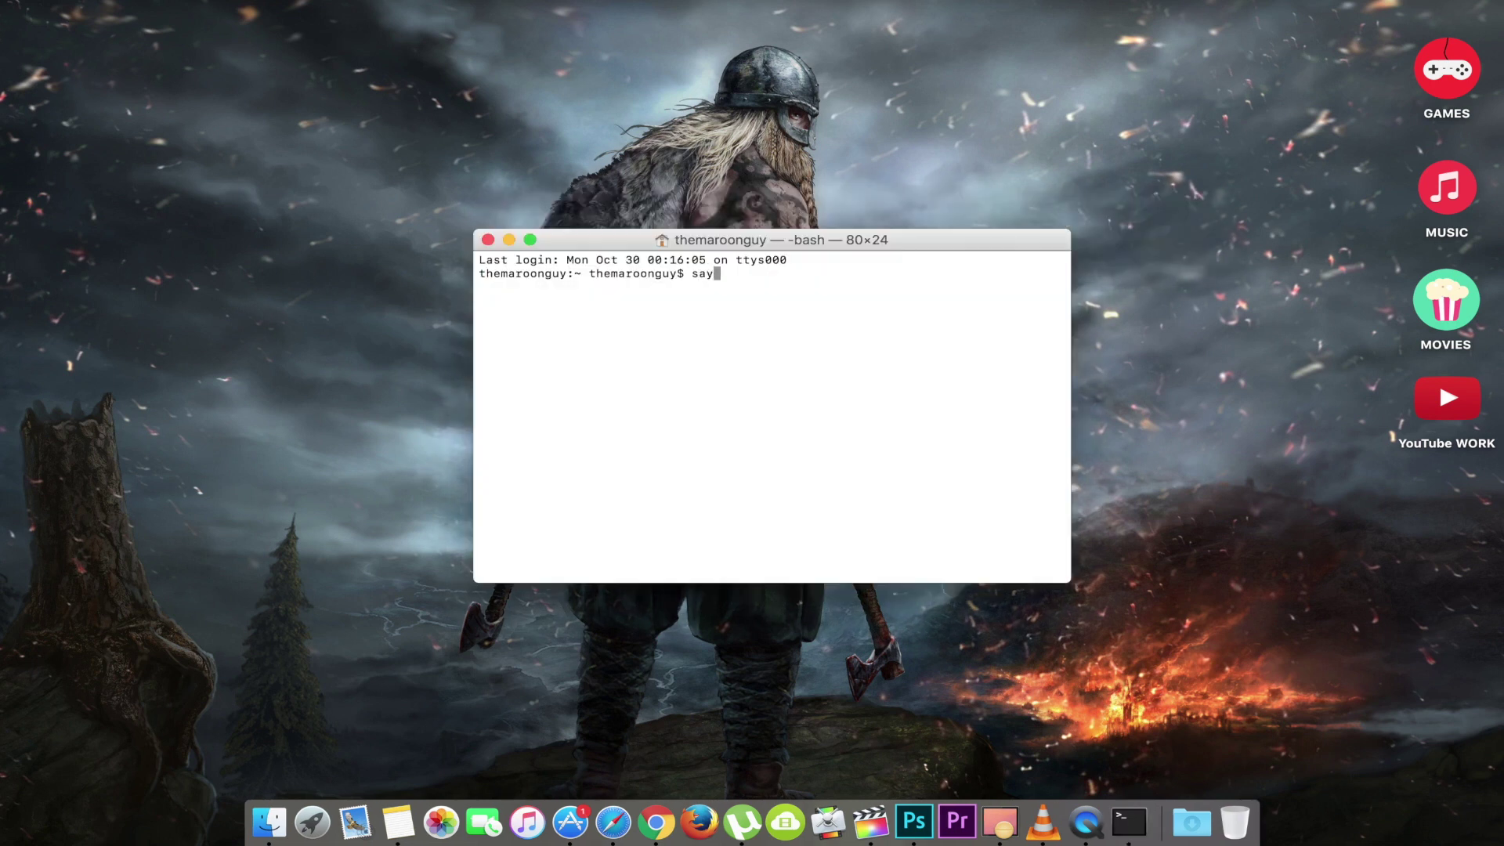
- Copy the Dum dum dee dum note text, paste it after say, and run it
{"action": "left_click", "coordinate": [397, 821]}
{"action": "triple_click", "coordinate": [818, 274]}
{"action": "right_click", "coordinate": [819, 275]}
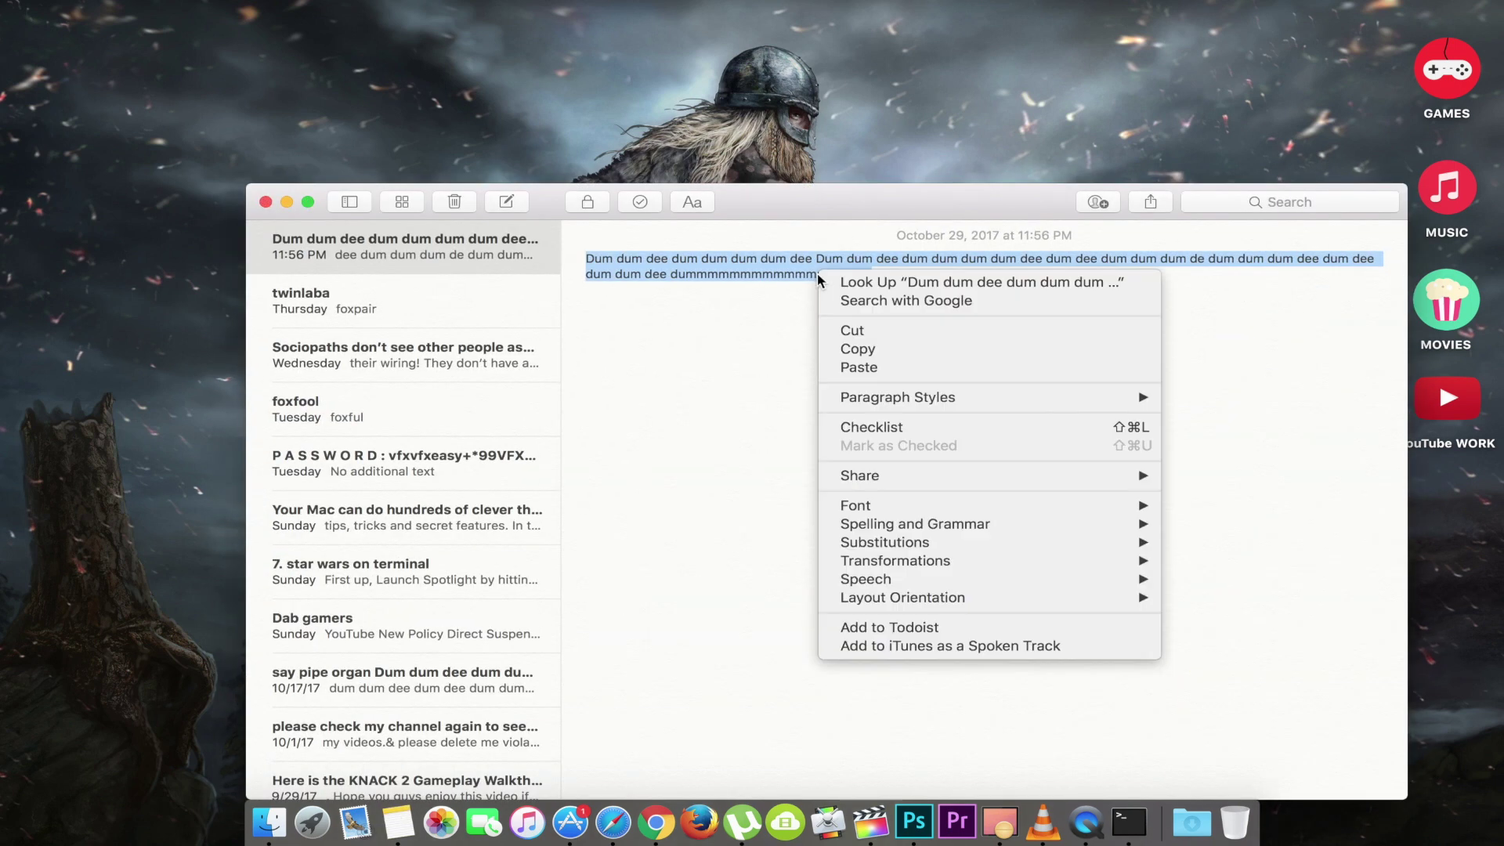
{"action": "left_click", "coordinate": [859, 350]}
{"action": "key", "text": "super+q"}
{"action": "key", "text": "super+v"}
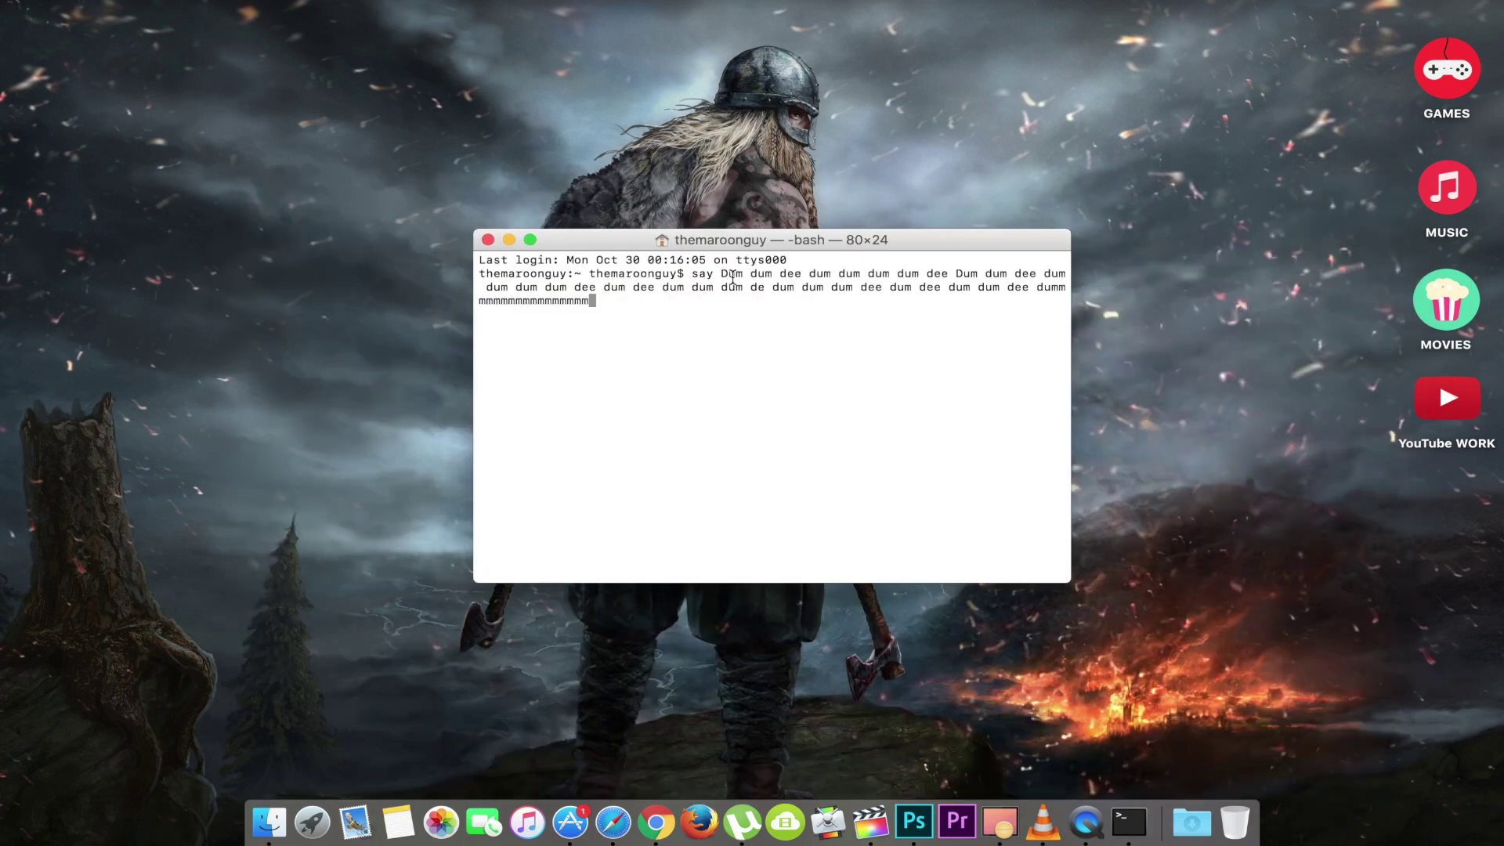
{"action": "key", "text": "Return"}
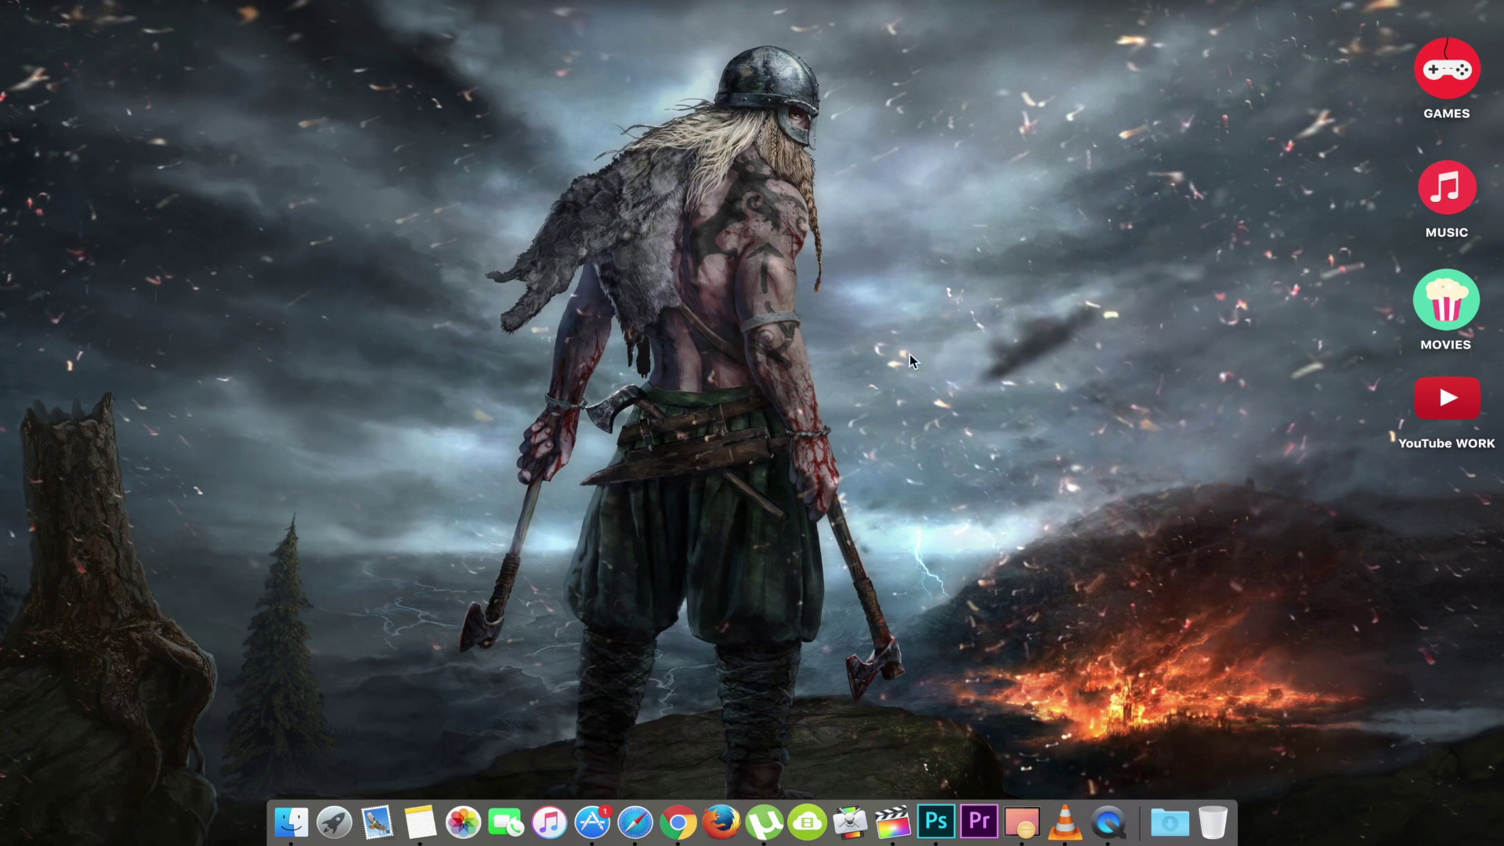
- Open Notes and select the Audi performance car sentence plus several more phrases
{"action": "left_click", "coordinate": [419, 821]}
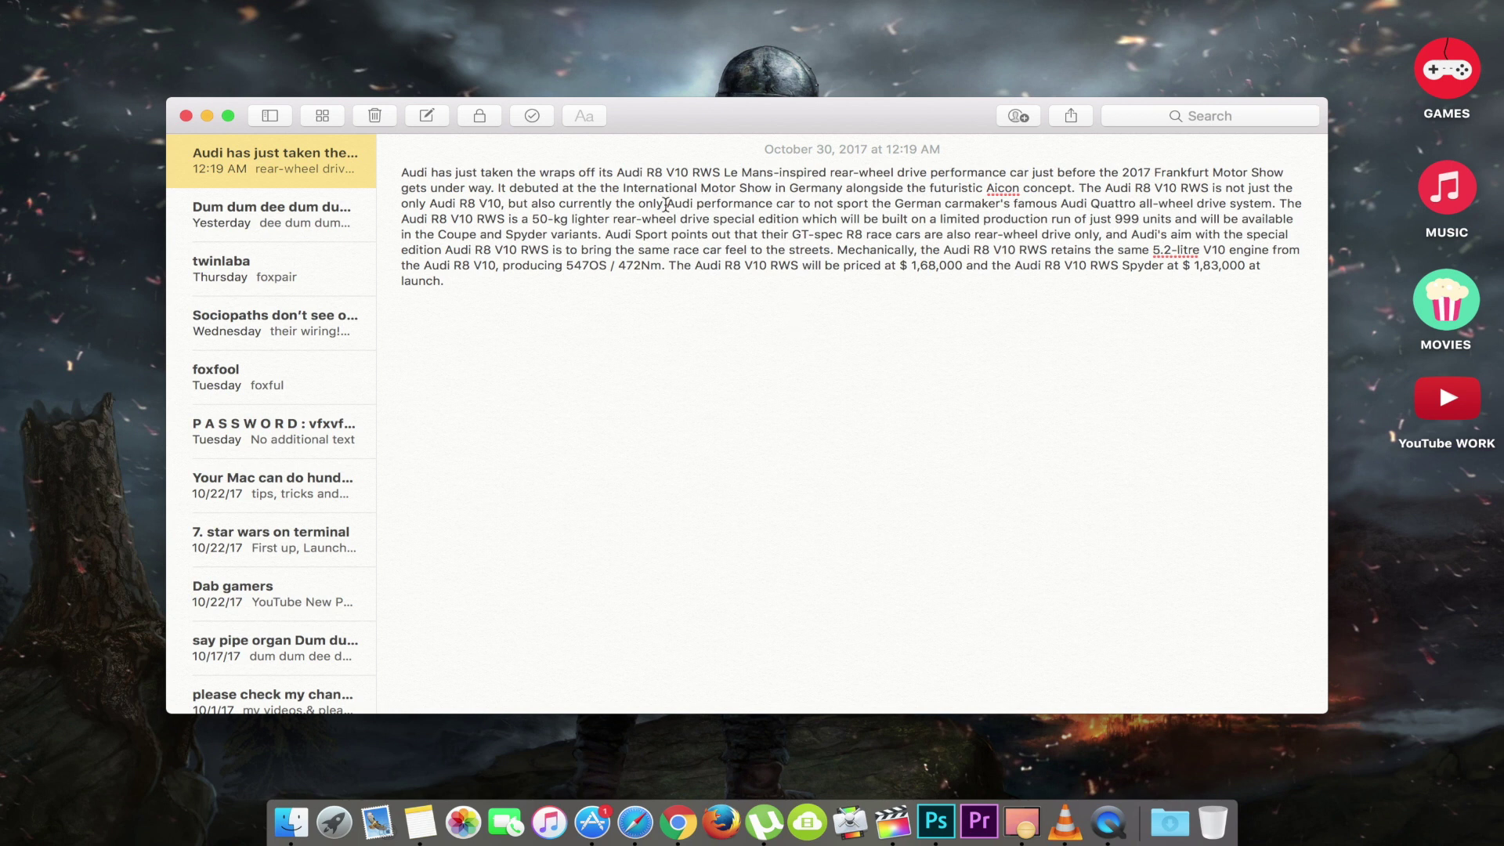
{"action": "left_click_drag", "start_coordinate": [667, 205], "coordinate": [1275, 202]}
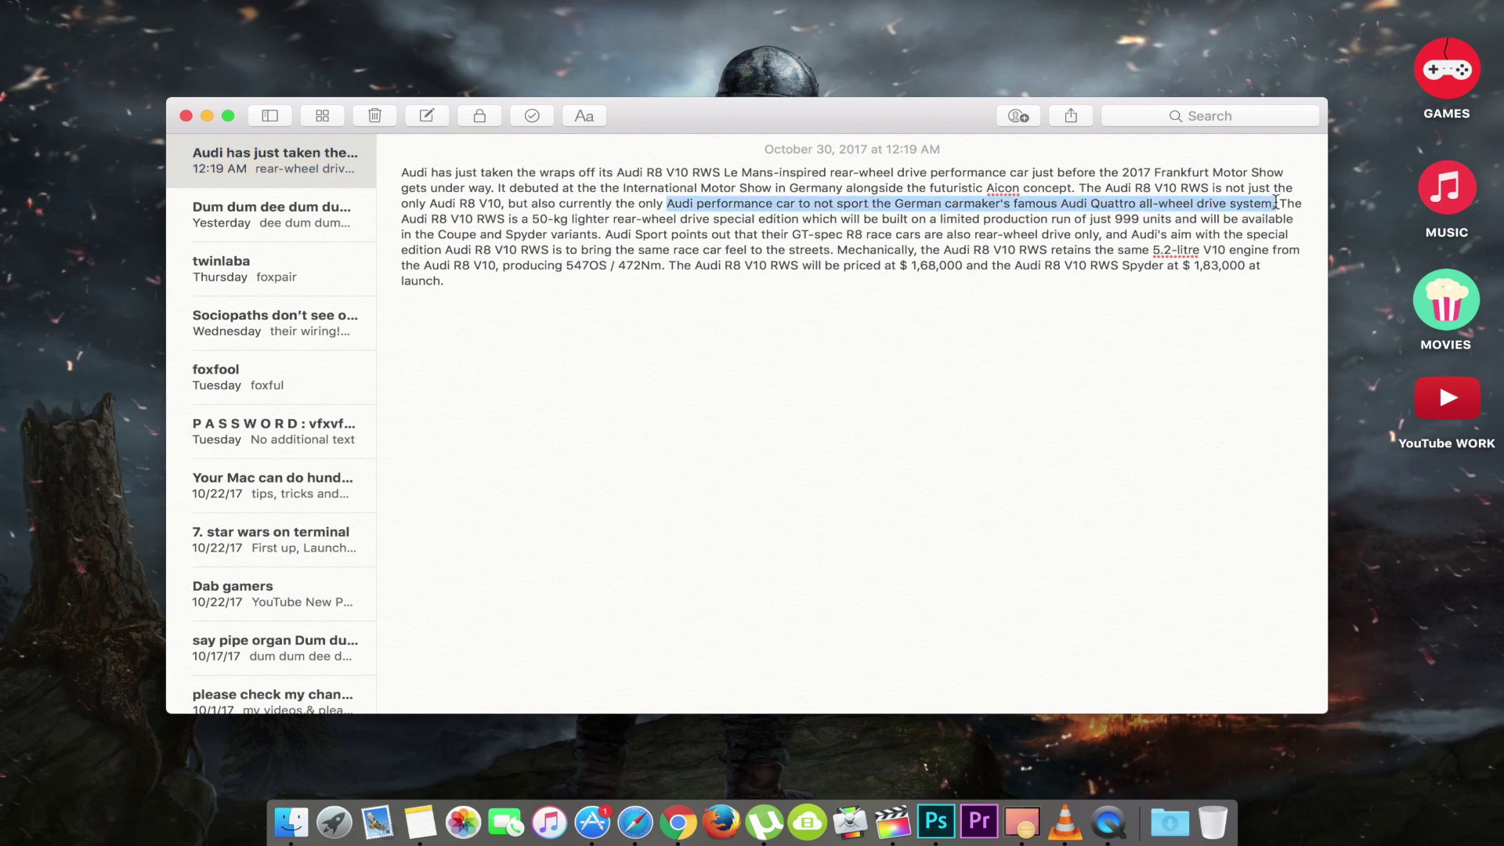
{"action": "left_click_drag", "start_coordinate": [400, 175], "coordinate": [597, 179]}
{"action": "left_click_drag", "start_coordinate": [504, 266], "coordinate": [880, 266]}
{"action": "left_click_drag", "start_coordinate": [791, 234], "coordinate": [1104, 235]}
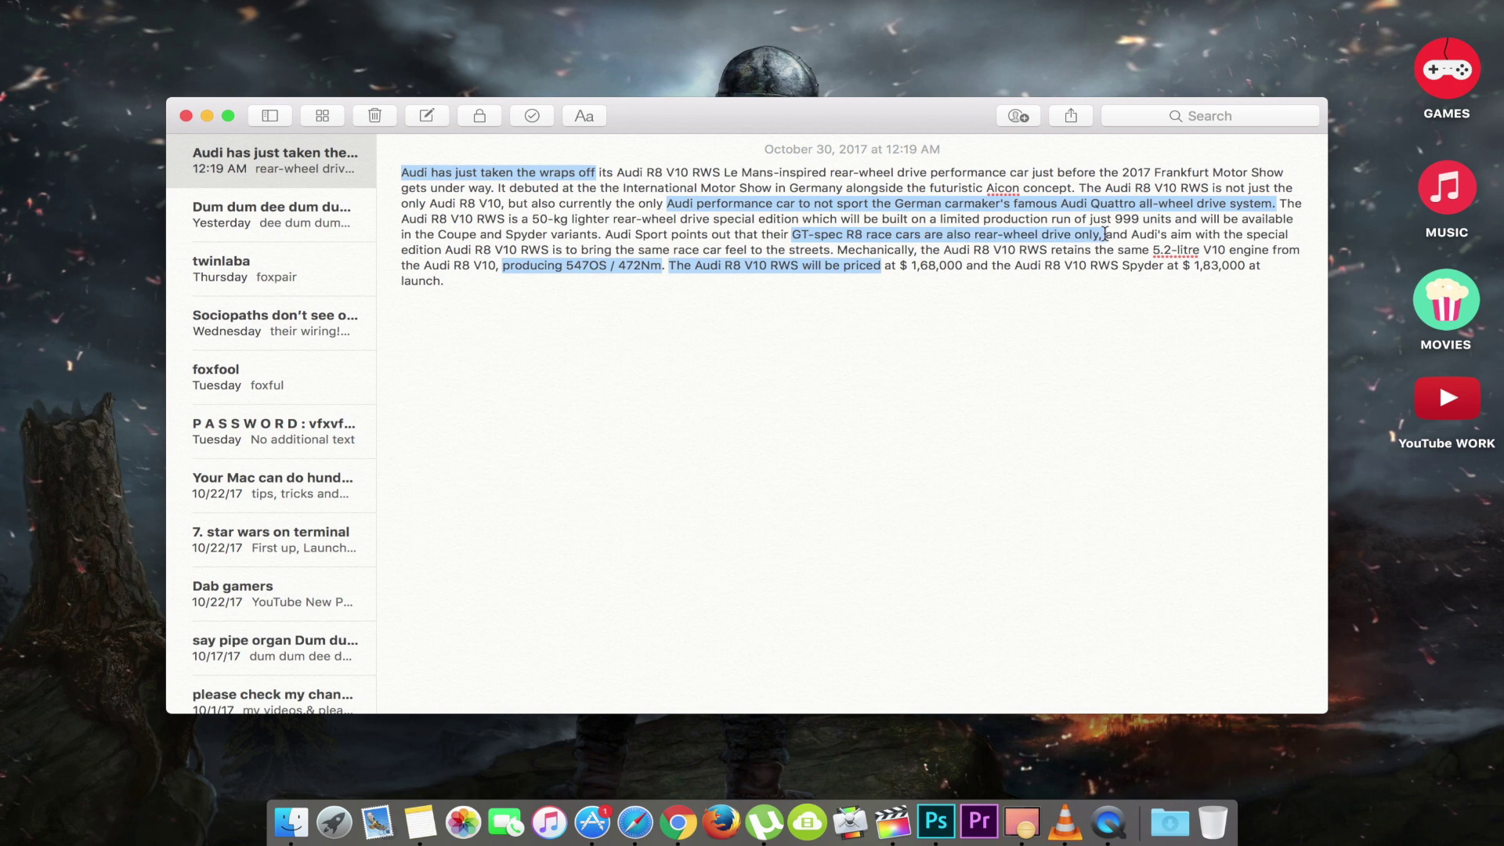
{"action": "left_click_drag", "start_coordinate": [402, 220], "coordinate": [653, 221]}
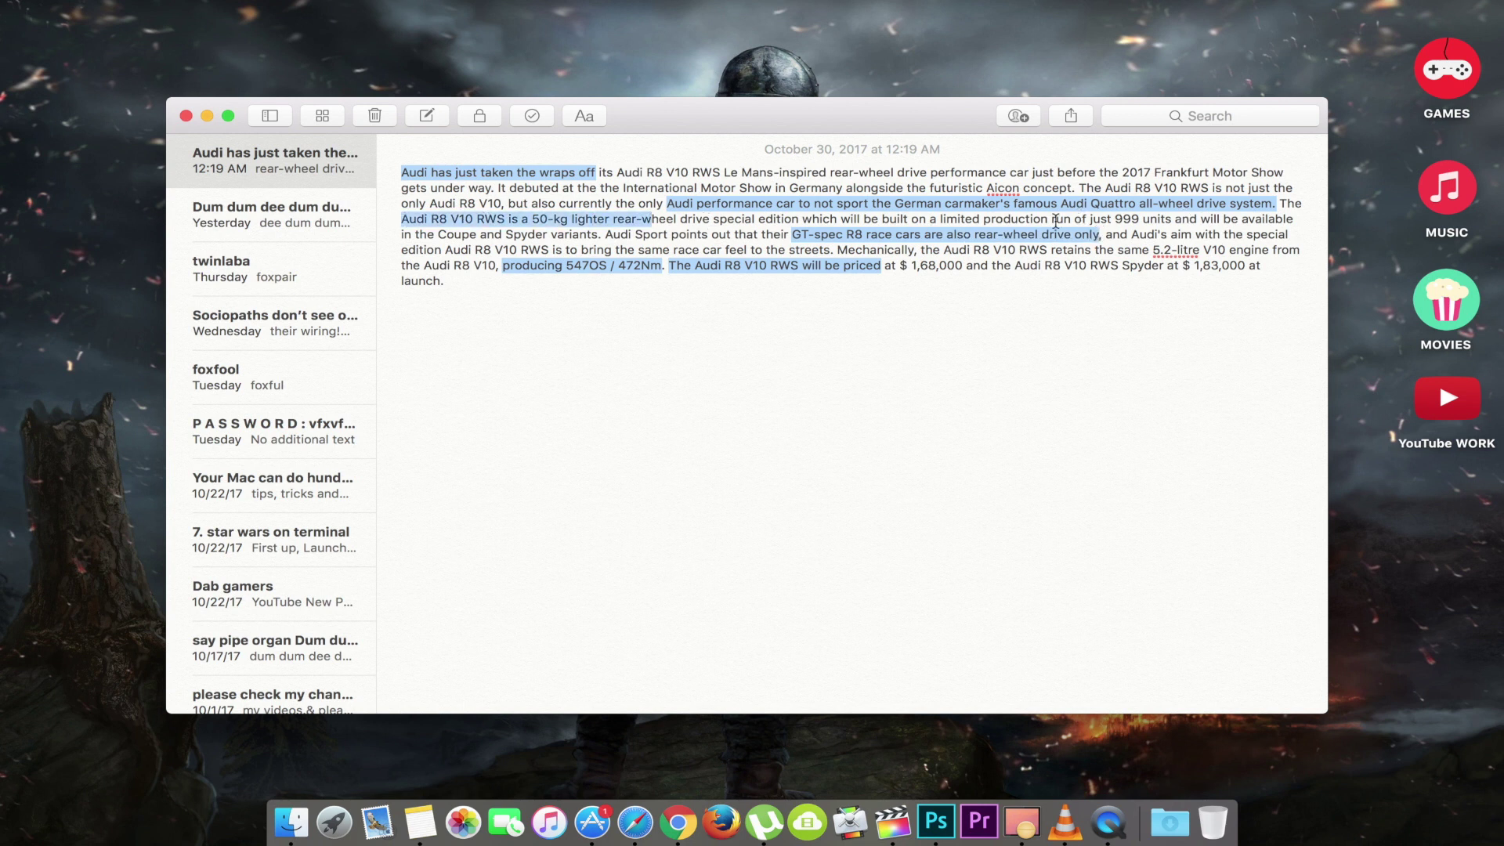
{"action": "left_click_drag", "start_coordinate": [1055, 222], "coordinate": [1300, 222]}
- Add Spyder variants, Frankfurt Motor Show, Aicon concept and pricing phrases, then right-click the selection
{"action": "left_click_drag", "start_coordinate": [506, 234], "coordinate": [604, 235]}
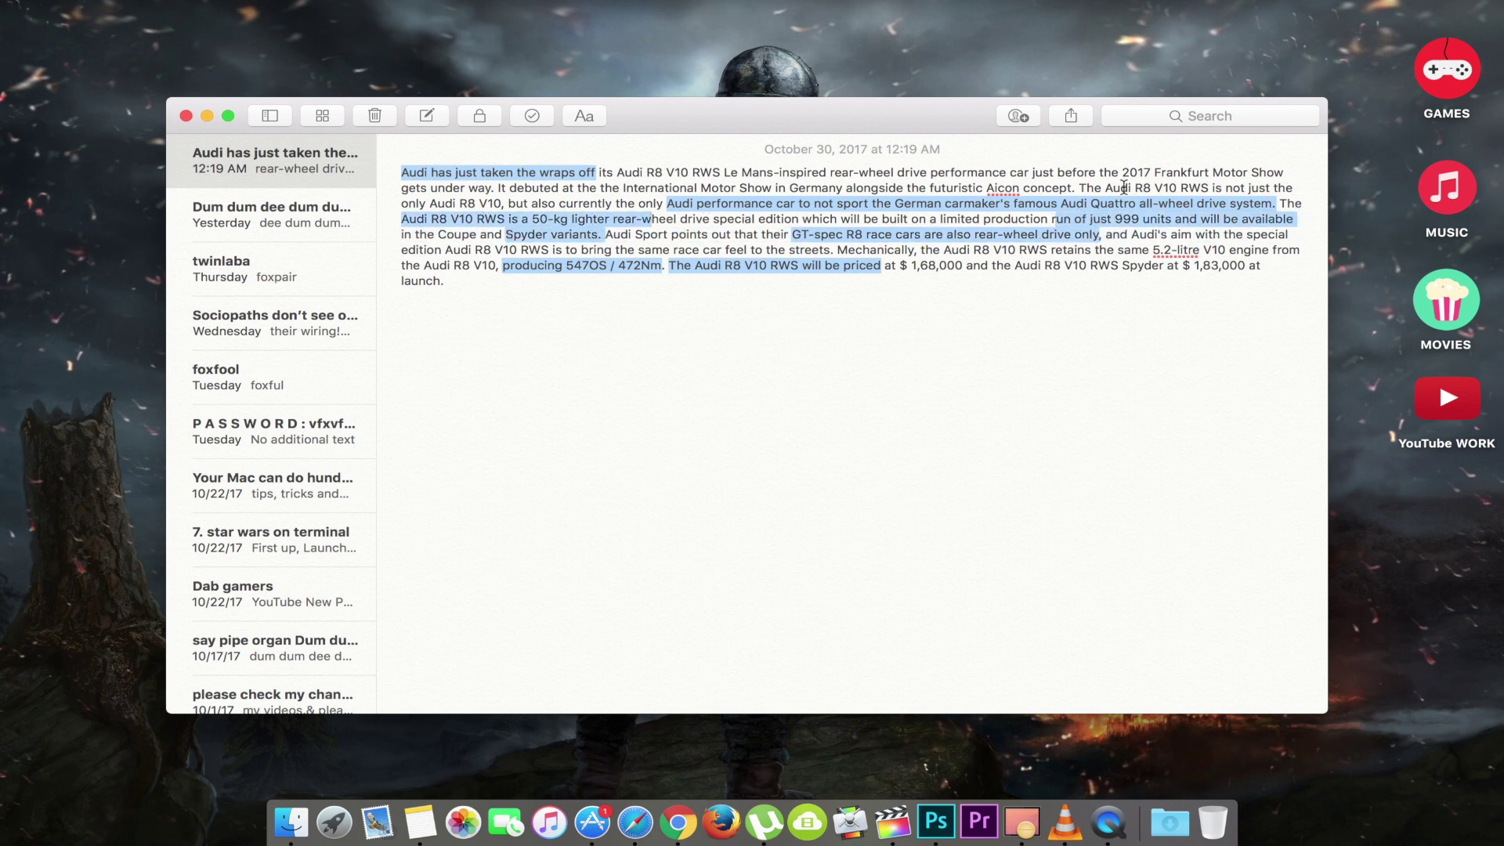
{"action": "left_click_drag", "start_coordinate": [1152, 173], "coordinate": [1288, 173]}
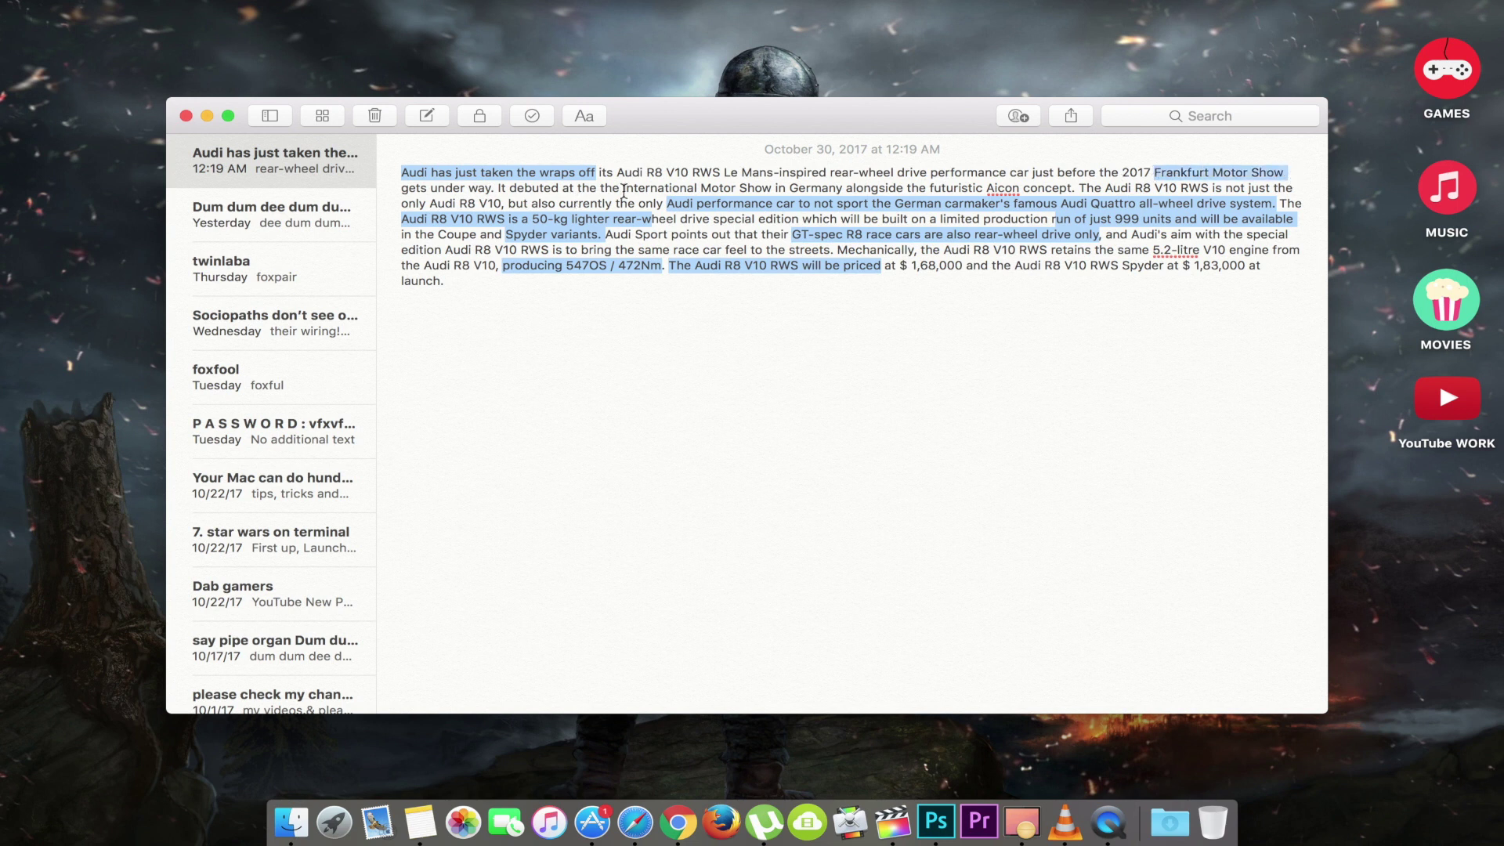
{"action": "left_click_drag", "start_coordinate": [623, 189], "coordinate": [772, 189]}
{"action": "left_click_drag", "start_coordinate": [984, 189], "coordinate": [1077, 190]}
{"action": "left_click_drag", "start_coordinate": [909, 266], "coordinate": [1085, 268]}
{"action": "right_click", "coordinate": [914, 203]}
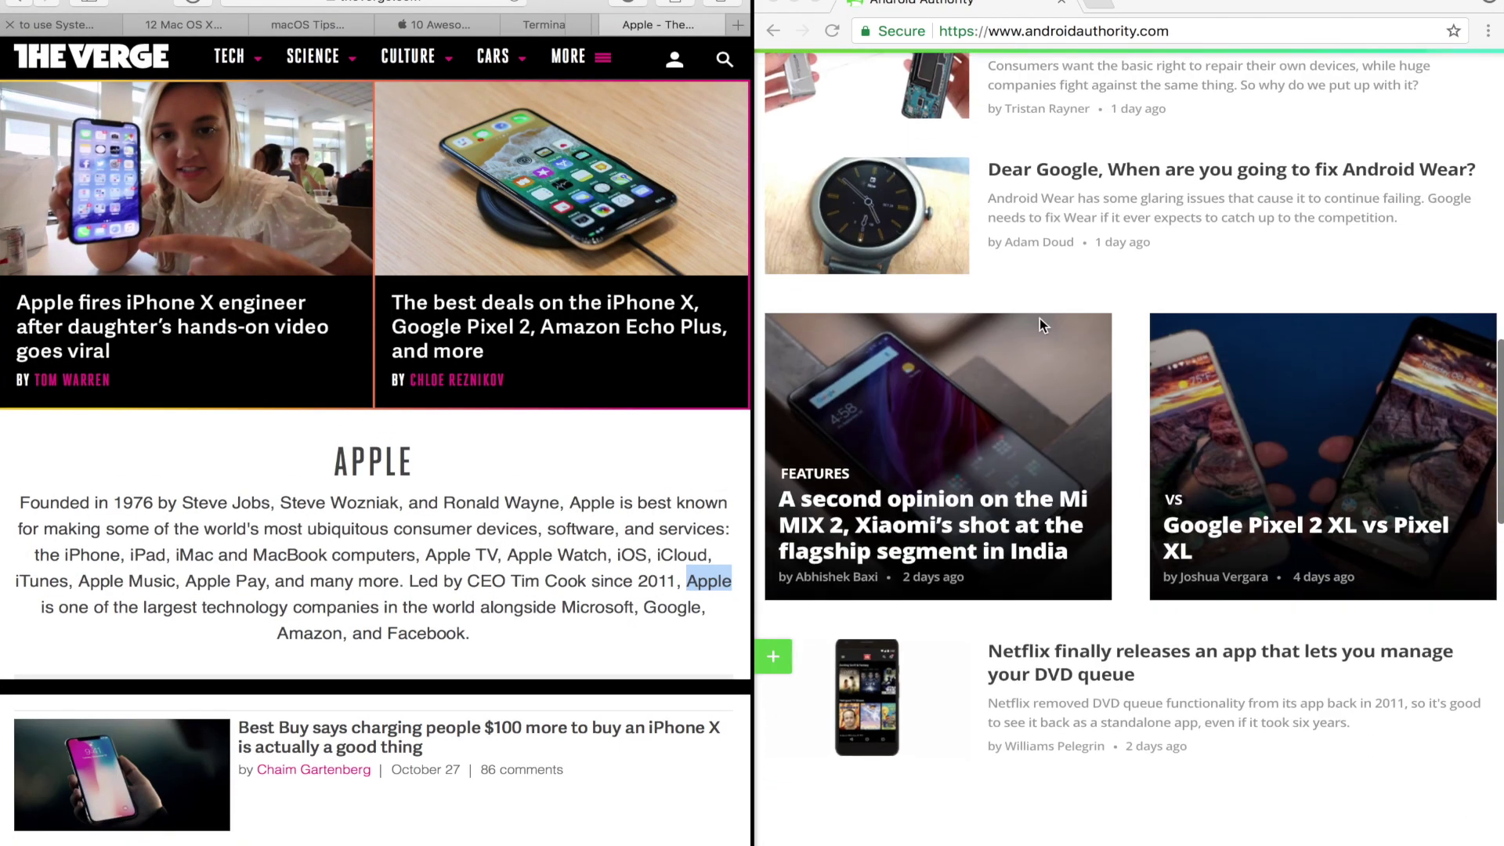
- Scroll up and down through The Verge page in split view
{"action": "scroll", "coordinate": [1040, 318], "scroll_direction": "down", "scroll_amount": 10}
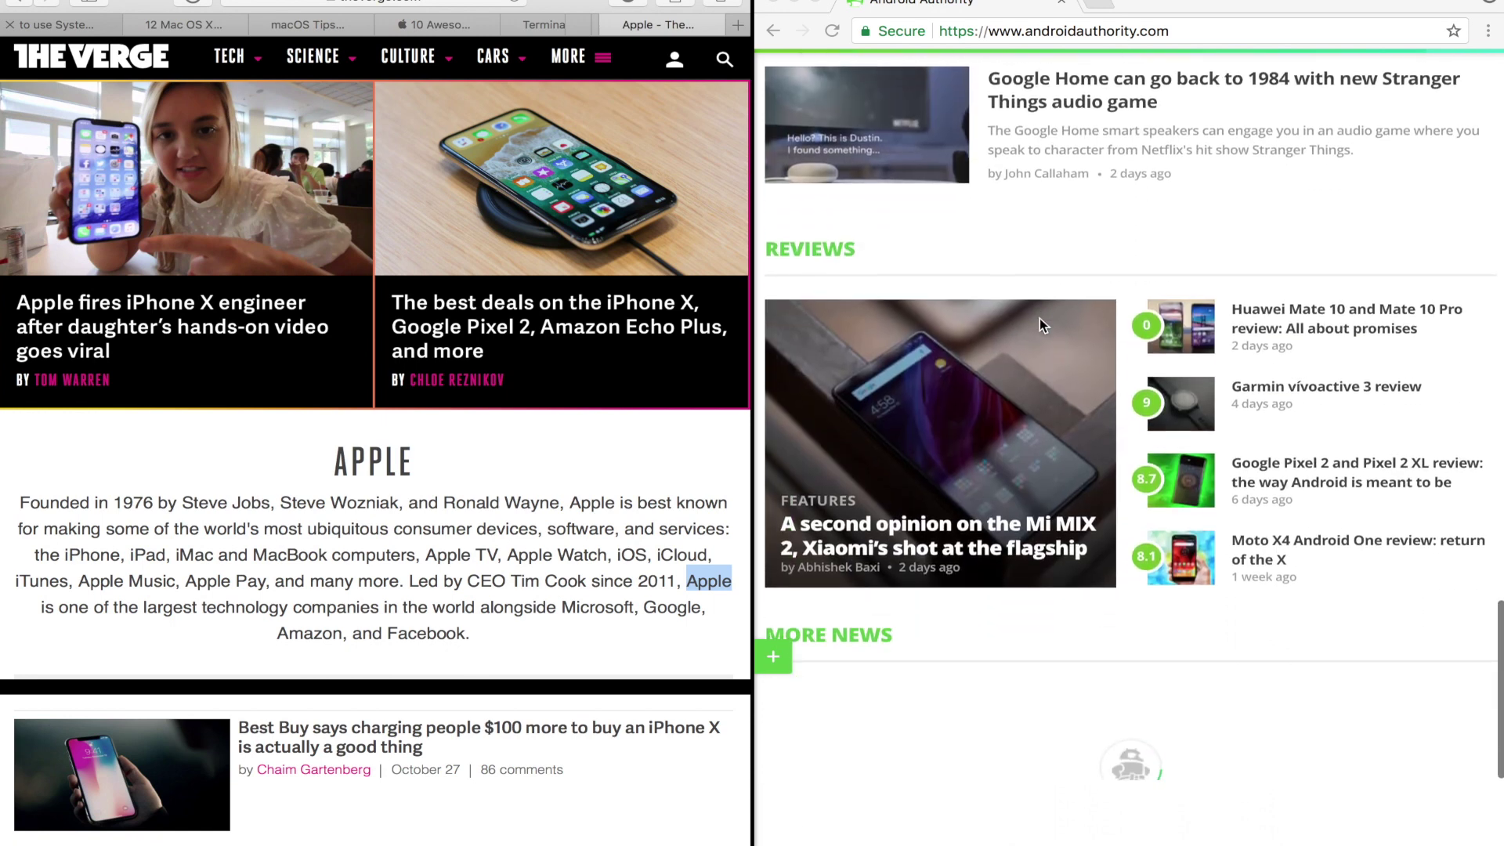
{"action": "scroll", "coordinate": [1040, 318], "scroll_direction": "up", "scroll_amount": 20}
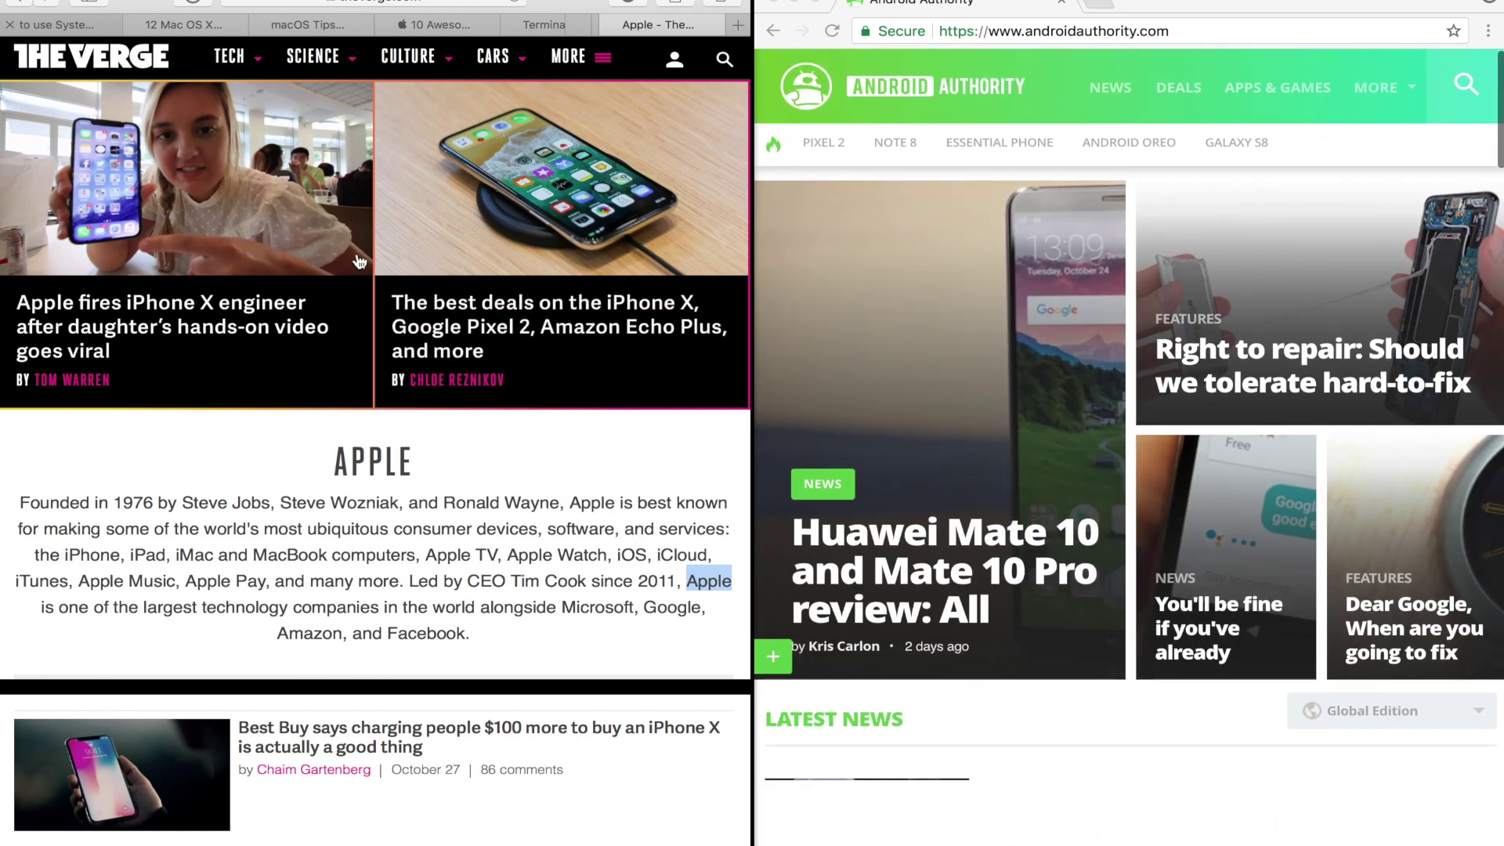
{"action": "scroll", "coordinate": [360, 260], "scroll_direction": "down", "scroll_amount": 12}
{"action": "scroll", "coordinate": [360, 261], "scroll_direction": "down", "scroll_amount": 10}
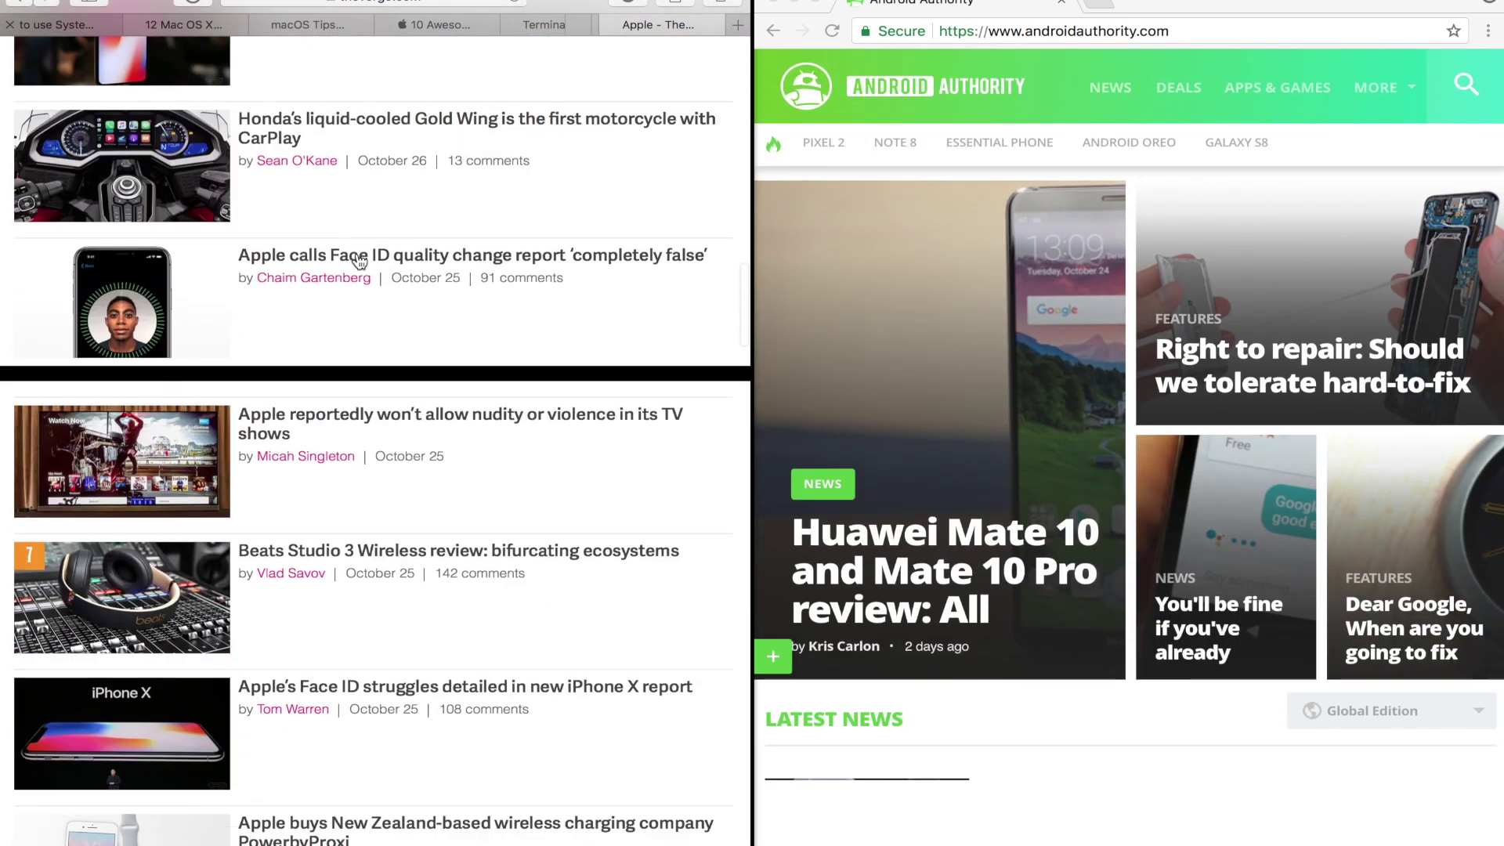
{"action": "scroll", "coordinate": [359, 261], "scroll_direction": "up", "scroll_amount": 20}
{"action": "scroll", "coordinate": [360, 261], "scroll_direction": "up", "scroll_amount": 6}
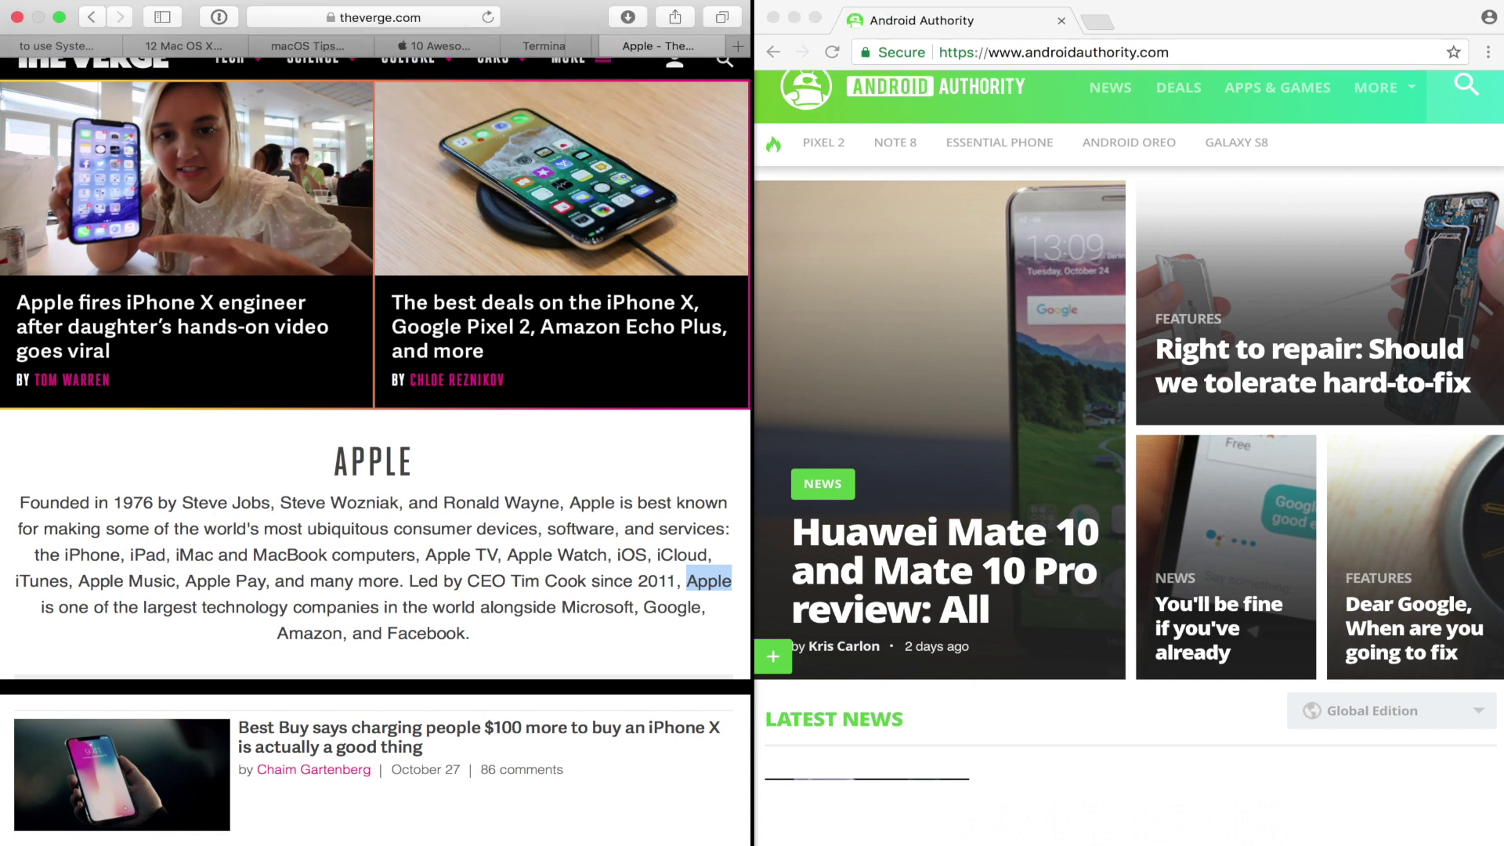
- Re-tile Safari on the left half and put Android Authority on the right half
{"action": "key", "text": "ctrl+super+f"}
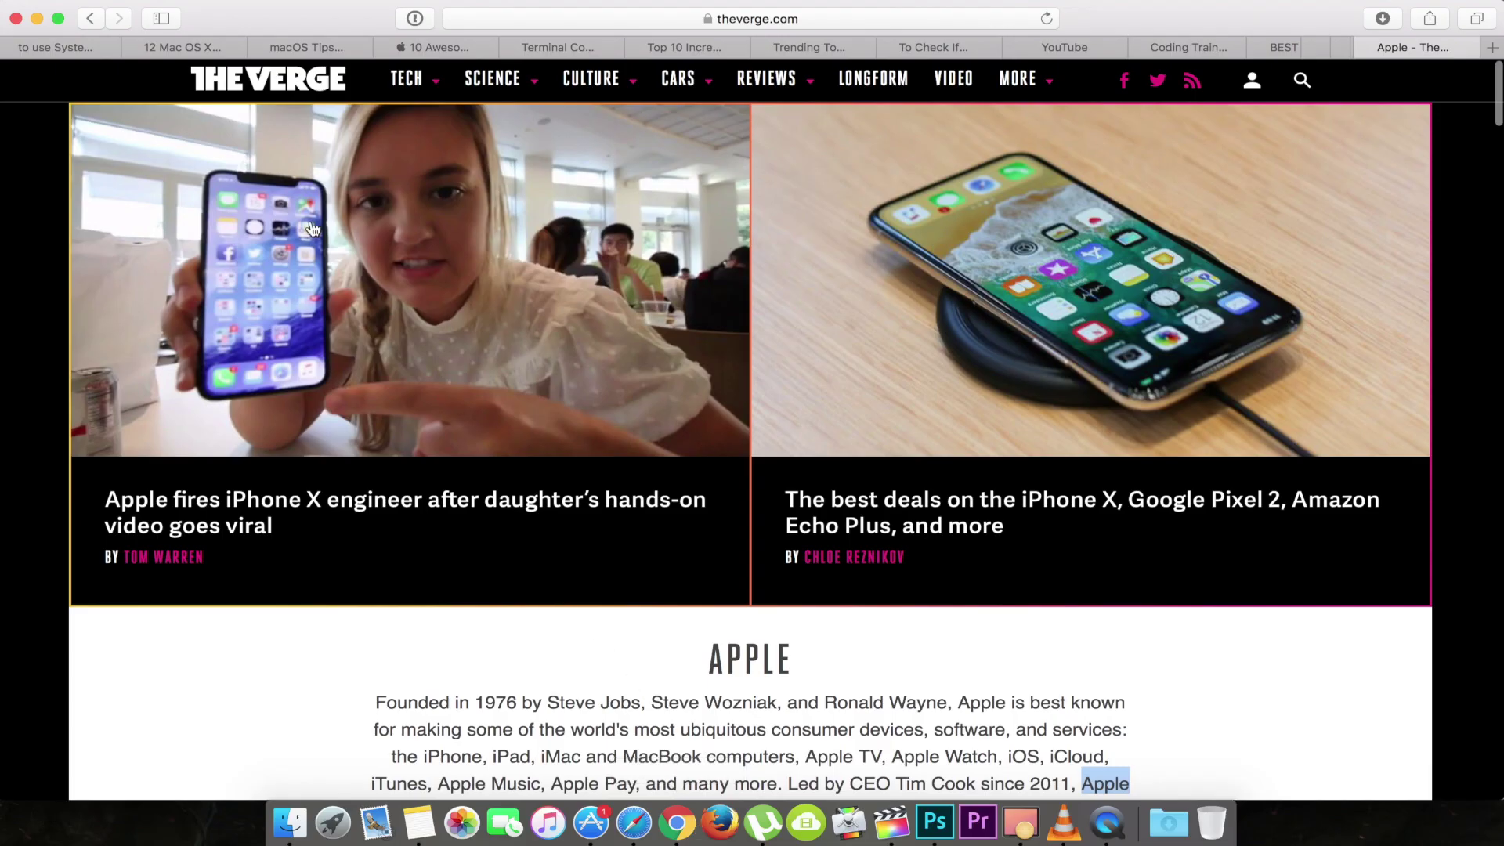
{"action": "left_click", "coordinate": [58, 18]}
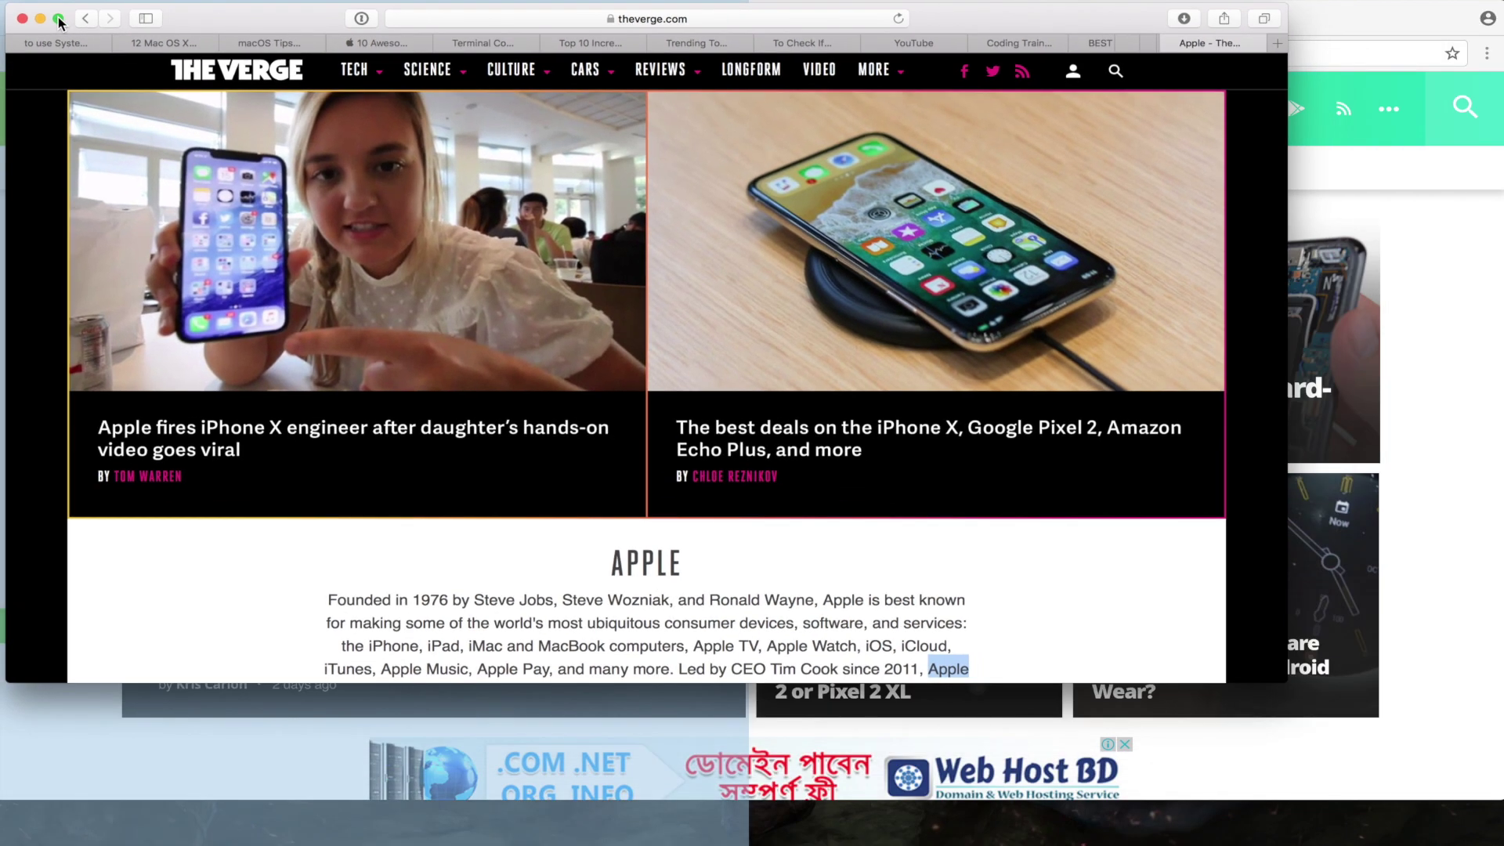
{"action": "left_click_drag", "start_coordinate": [58, 16], "coordinate": [48, 17]}
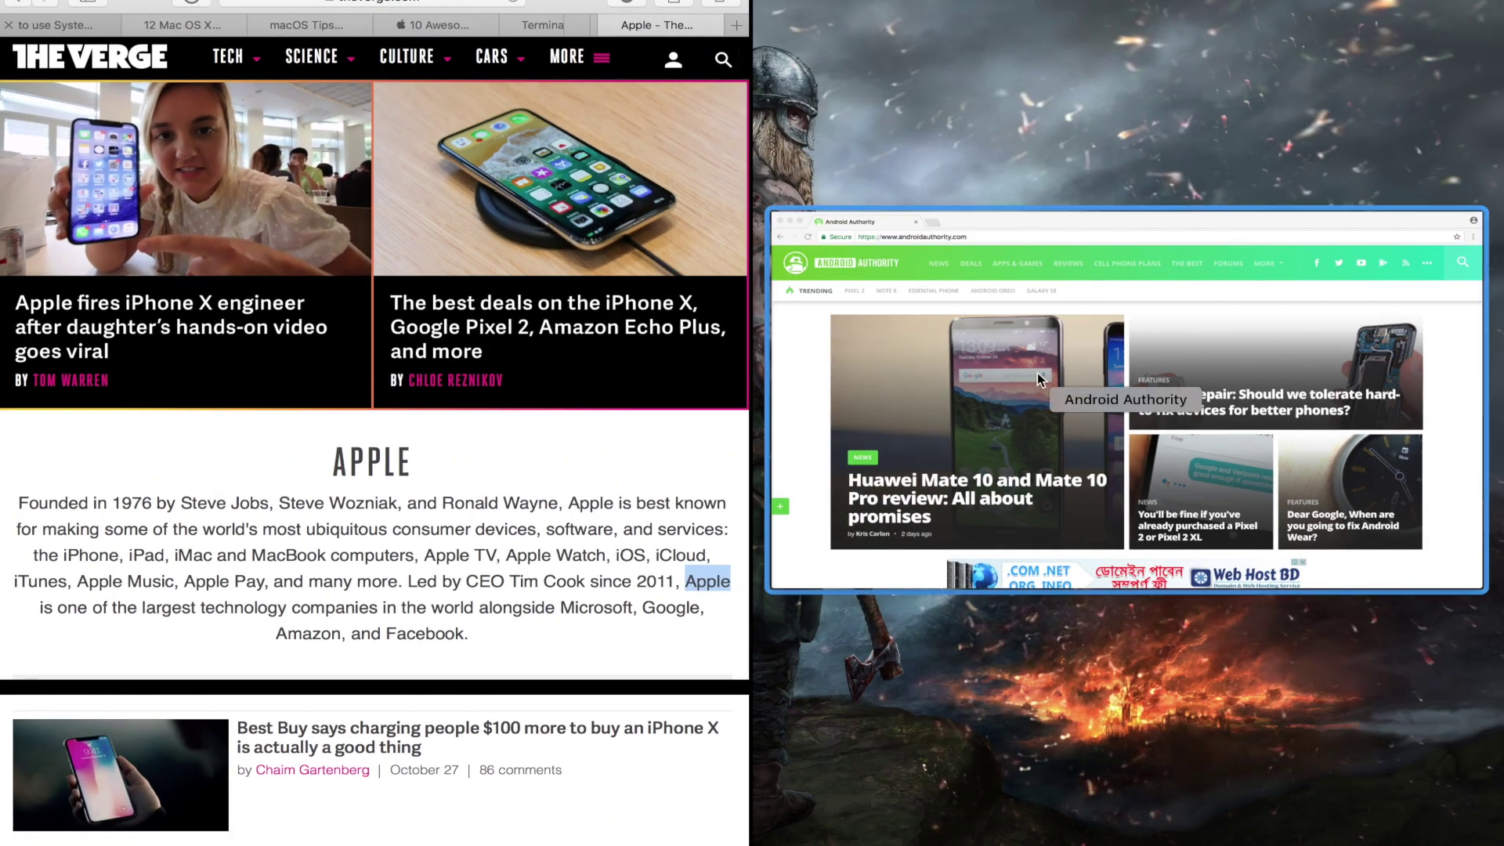
{"action": "left_click", "coordinate": [1091, 373]}
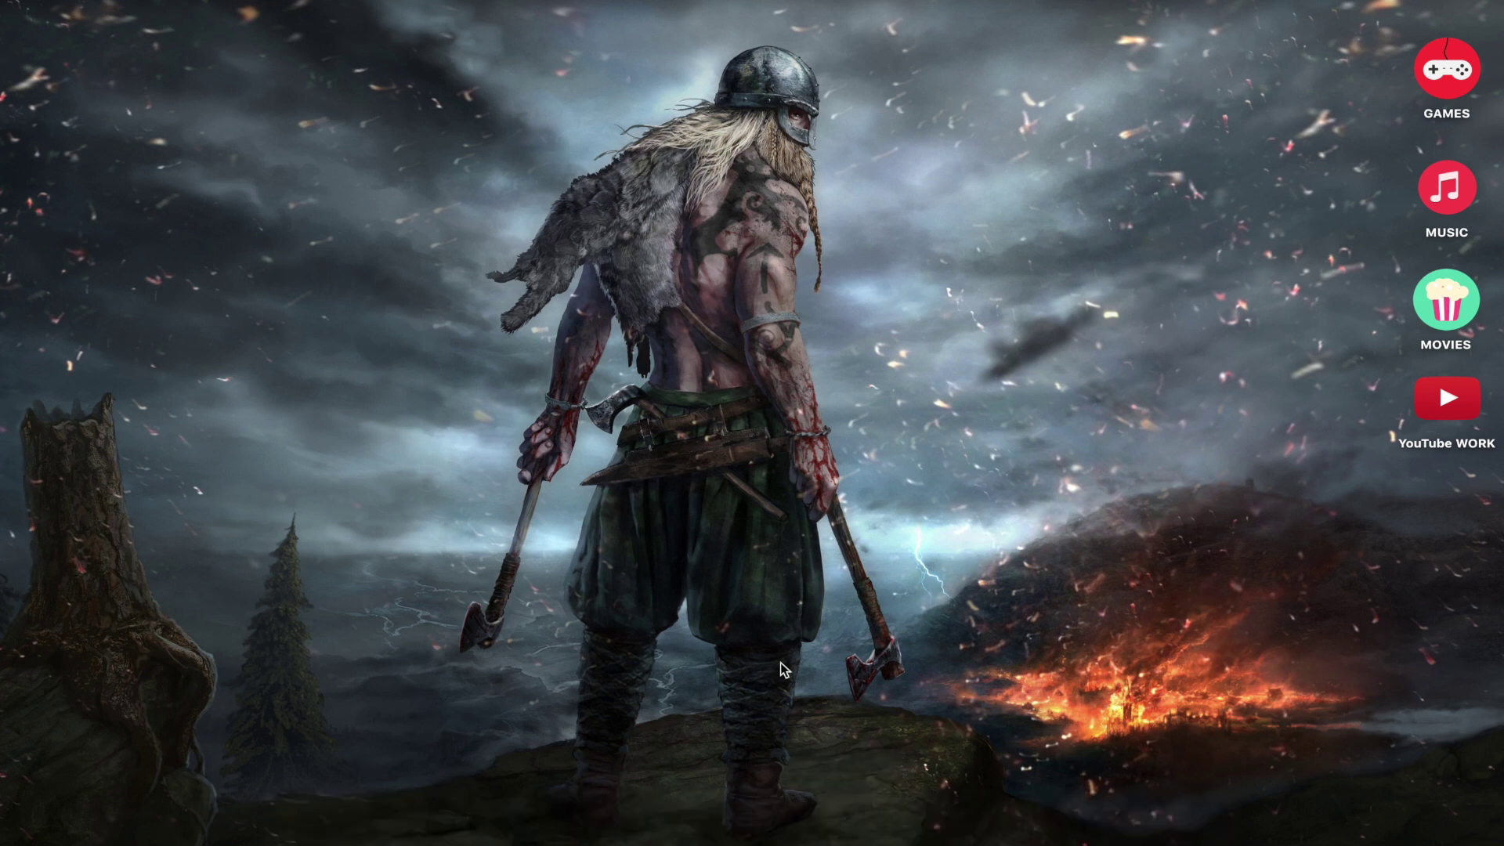
- Launch Terminal from Spotlight
{"action": "key", "text": "super+space"}
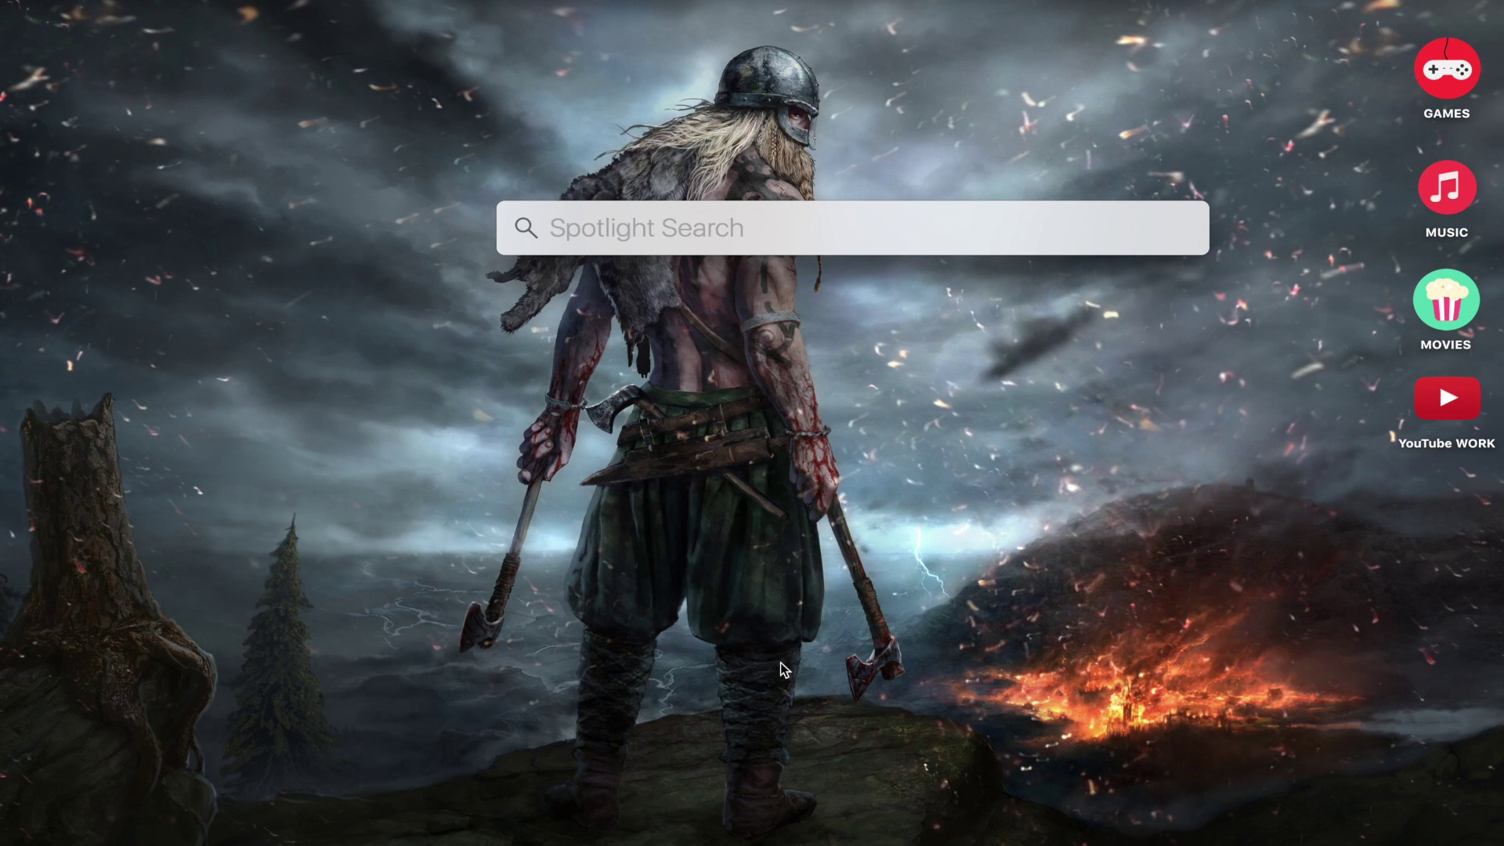
{"action": "type", "text": "terminal"}
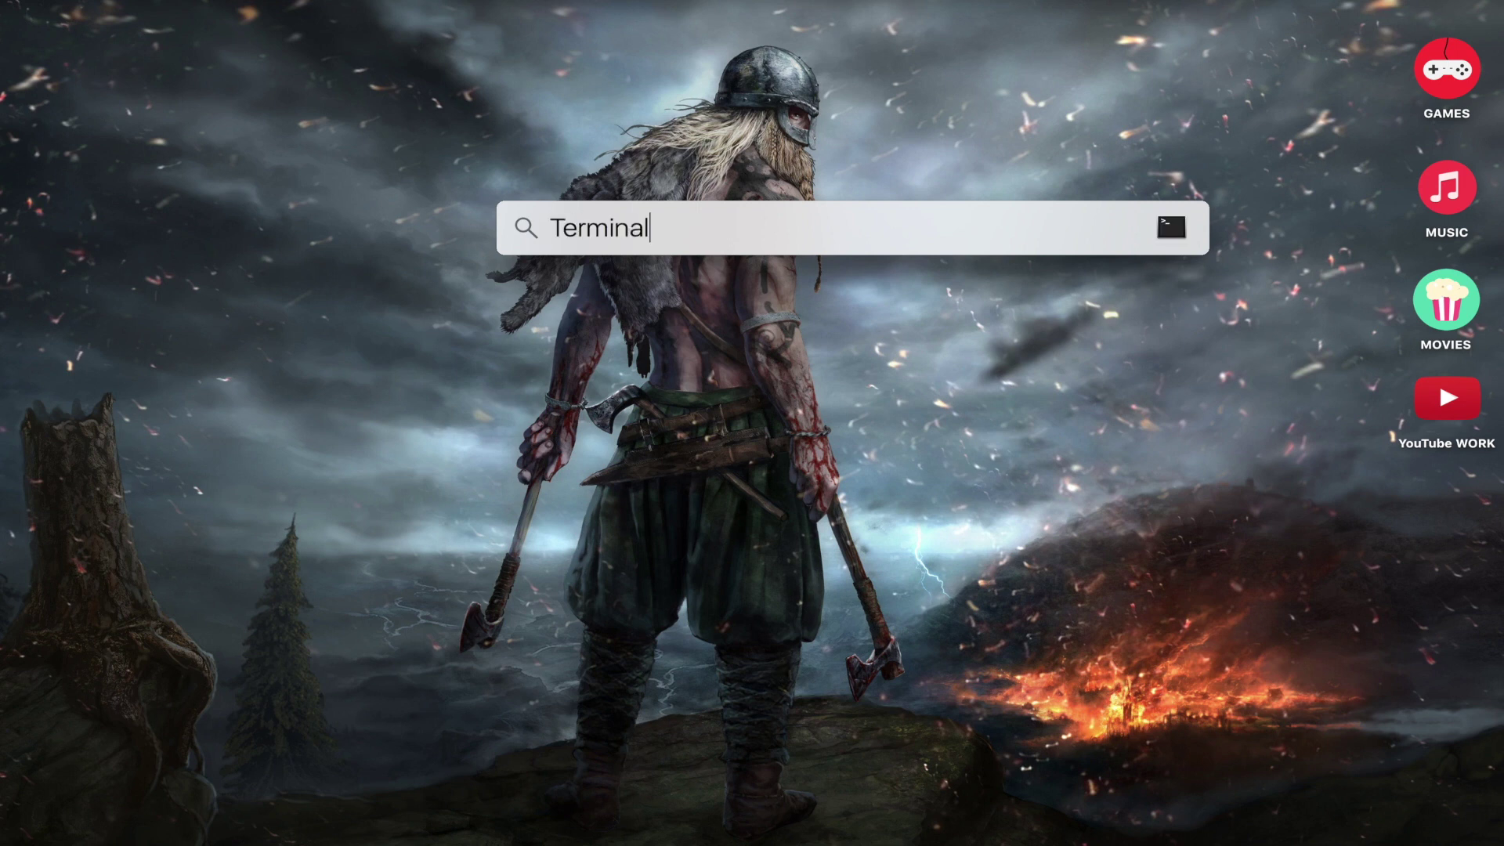
{"action": "key", "text": "Return"}
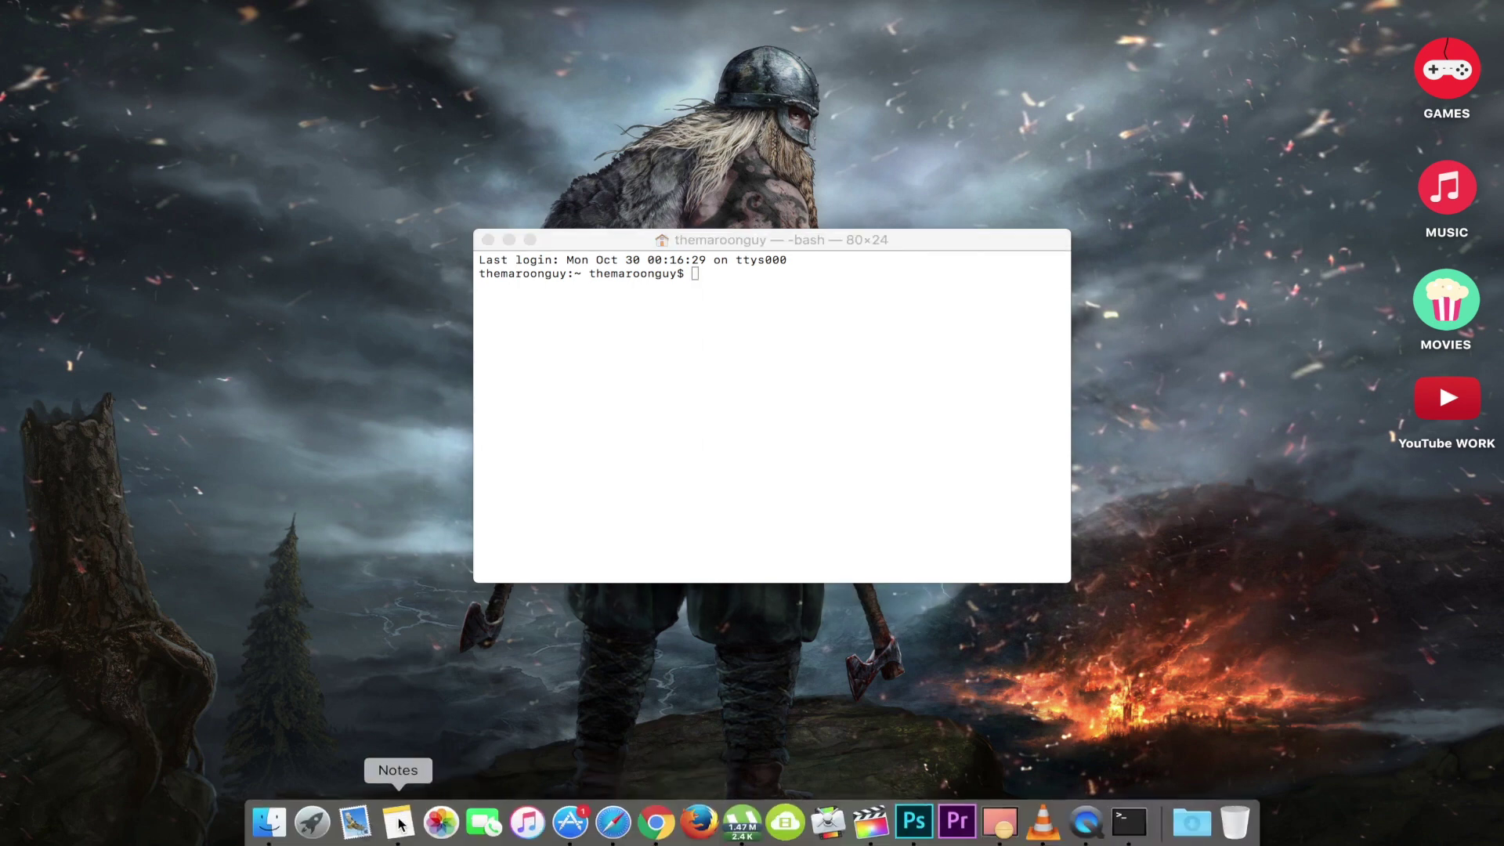
- Copy the Dock autohide-time-modifier 0 command from Notes, paste it into Terminal, and run it
{"action": "left_click", "coordinate": [402, 819]}
{"action": "left_click_drag", "start_coordinate": [869, 178], "coordinate": [406, 165]}
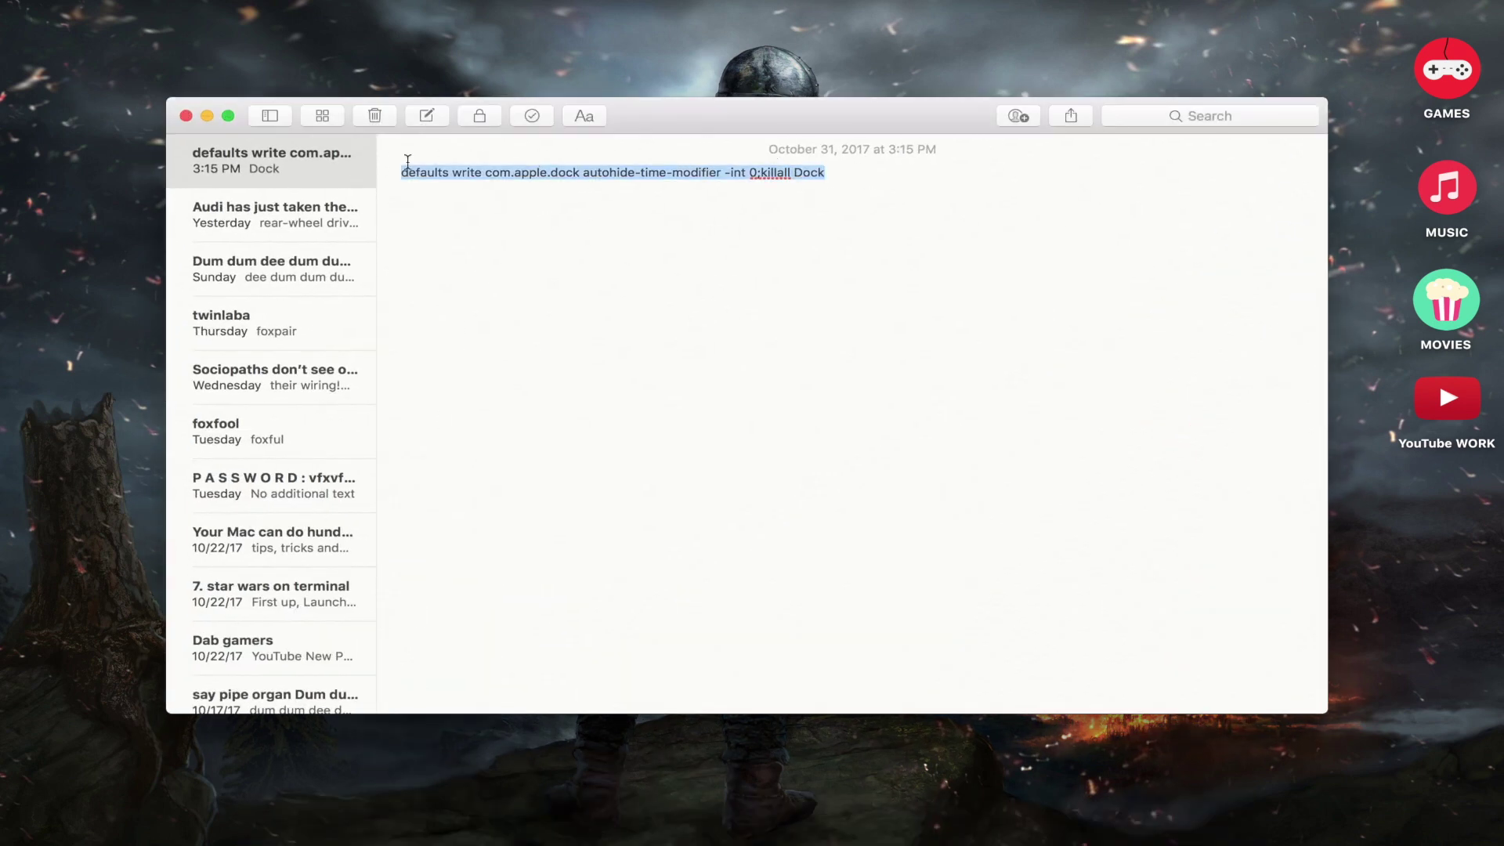
{"action": "right_click", "coordinate": [465, 166]}
{"action": "left_click", "coordinate": [505, 244]}
{"action": "left_click", "coordinate": [207, 116]}
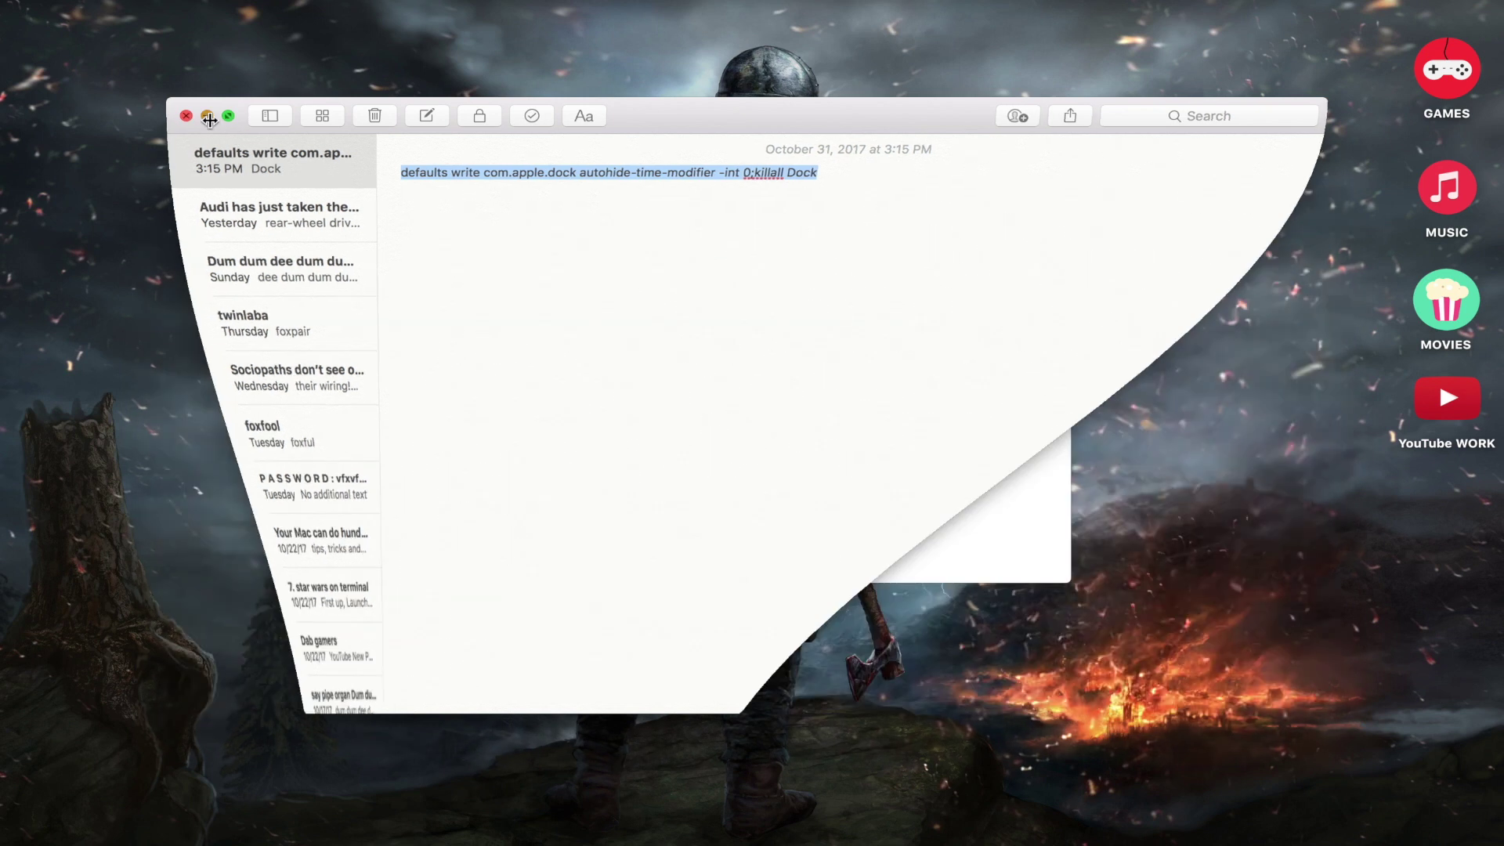
{"action": "right_click", "coordinate": [699, 274]}
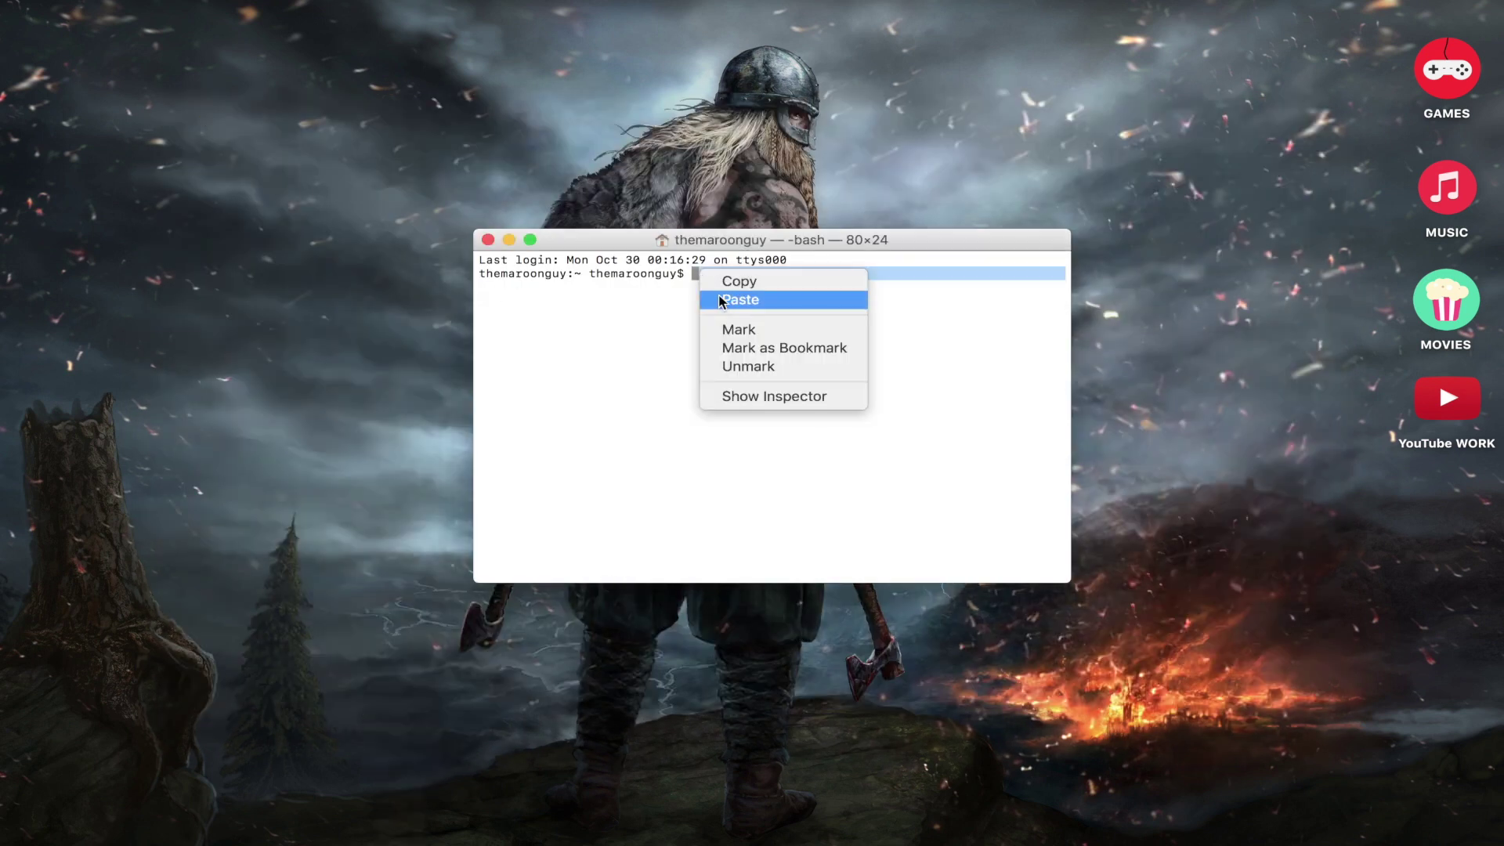
{"action": "left_click", "coordinate": [721, 299]}
{"action": "key", "text": "Return"}
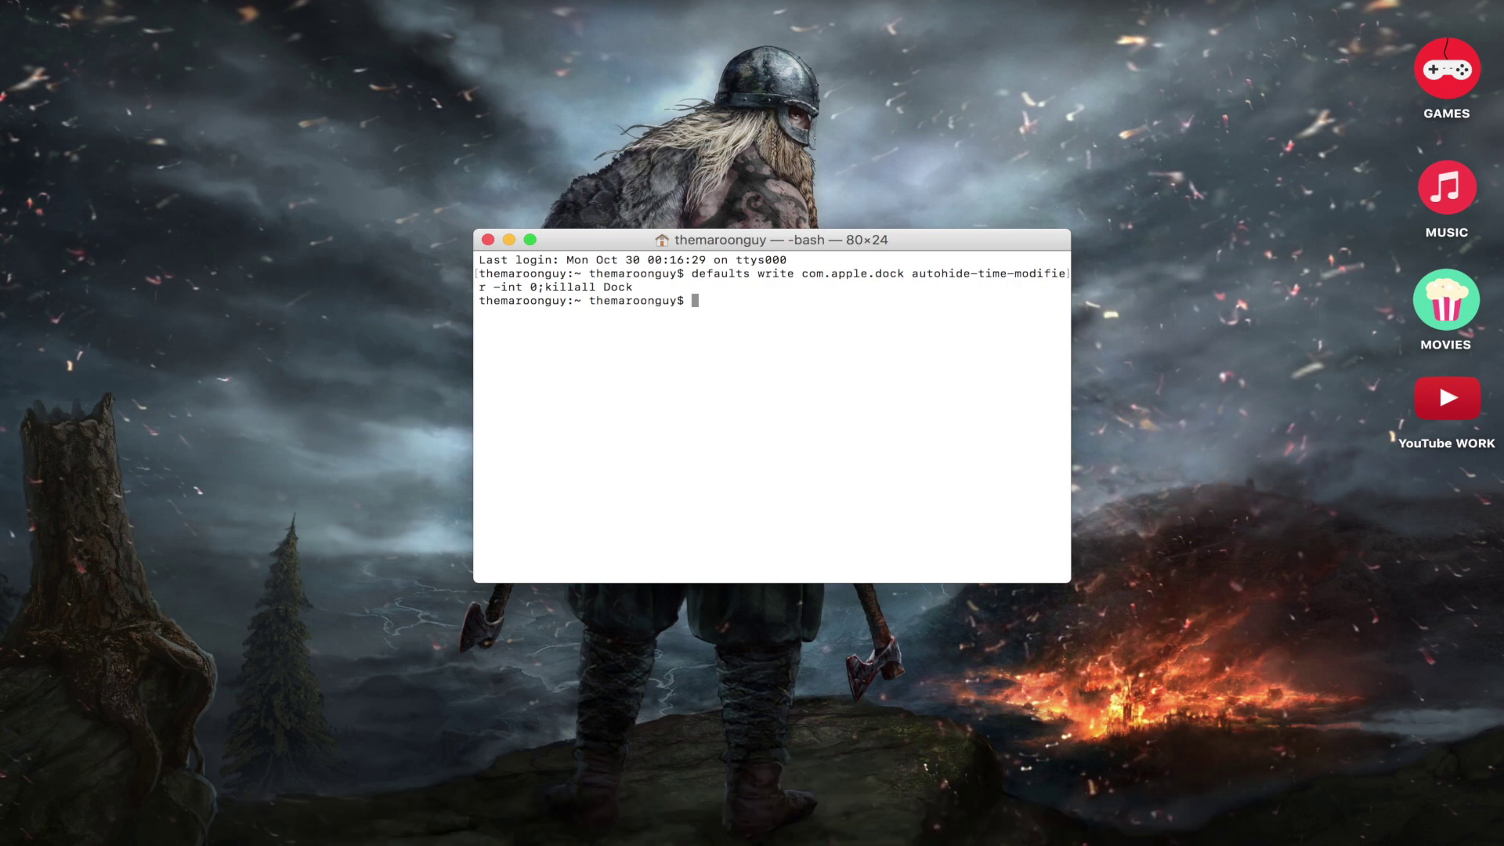
{"action": "mouse_move", "coordinate": [830, 819]}
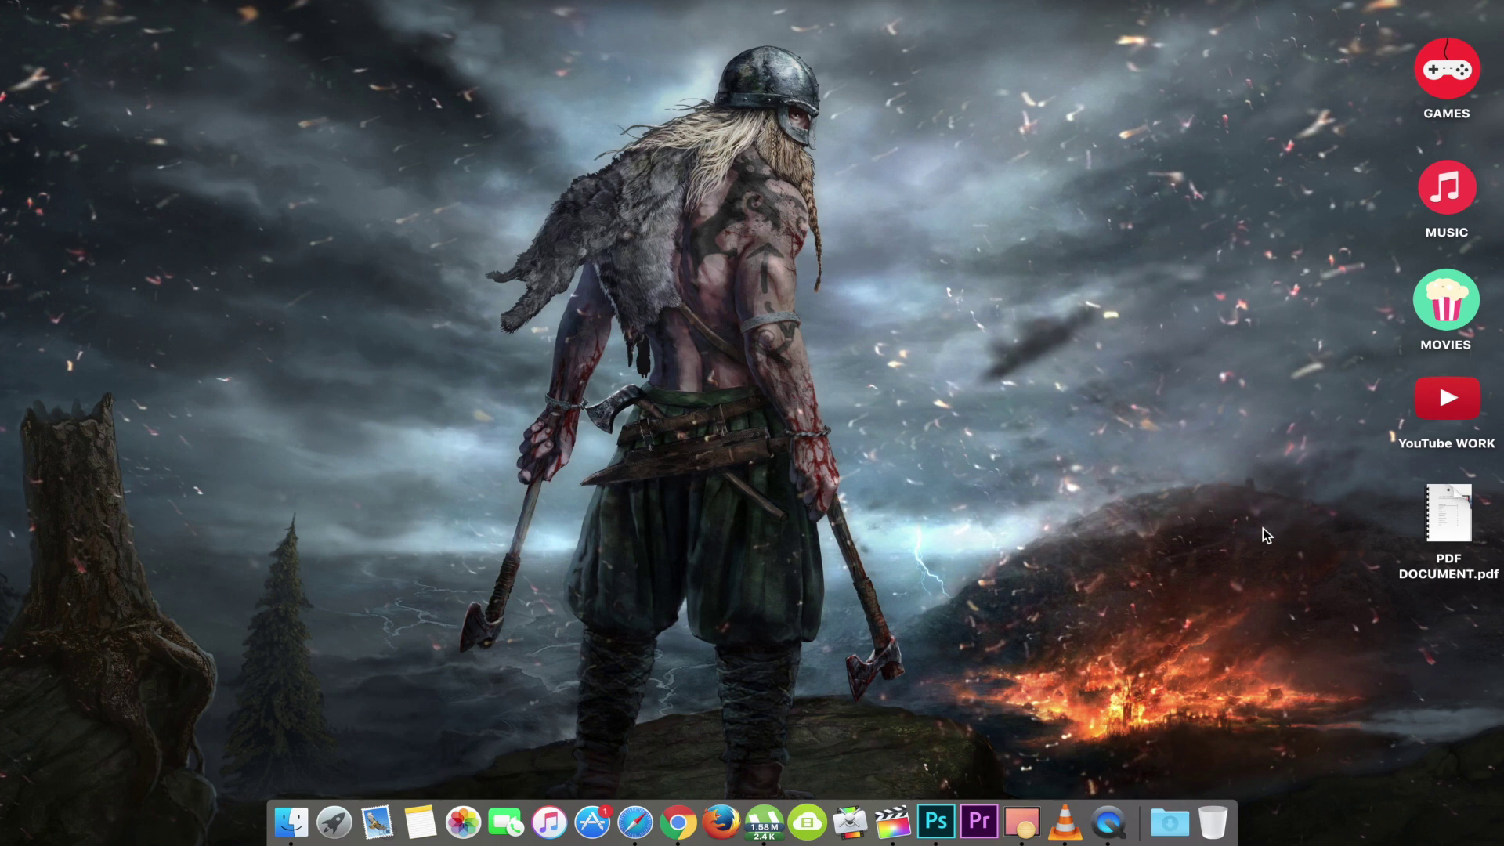
- Drag PDF DOCUMENT.pdf from the right edge to the upper middle of the desktop, then deselect it
{"action": "mouse_move", "coordinate": [1451, 530]}
{"action": "left_click_drag", "start_coordinate": [1451, 528], "coordinate": [1013, 299]}
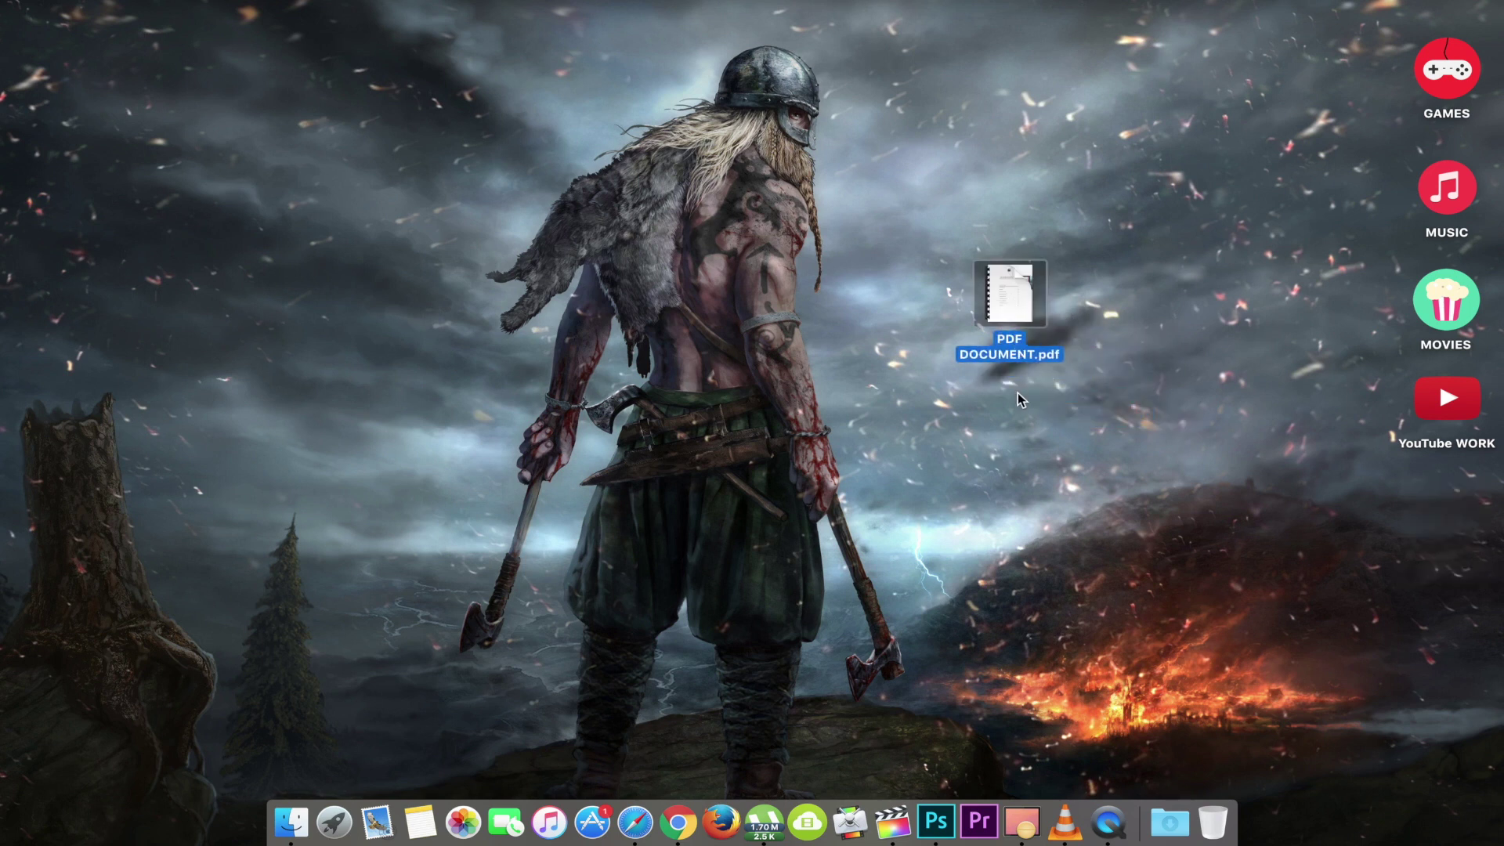
{"action": "mouse_move", "coordinate": [1023, 280]}
{"action": "left_click_drag", "start_coordinate": [1024, 286], "coordinate": [1051, 186]}
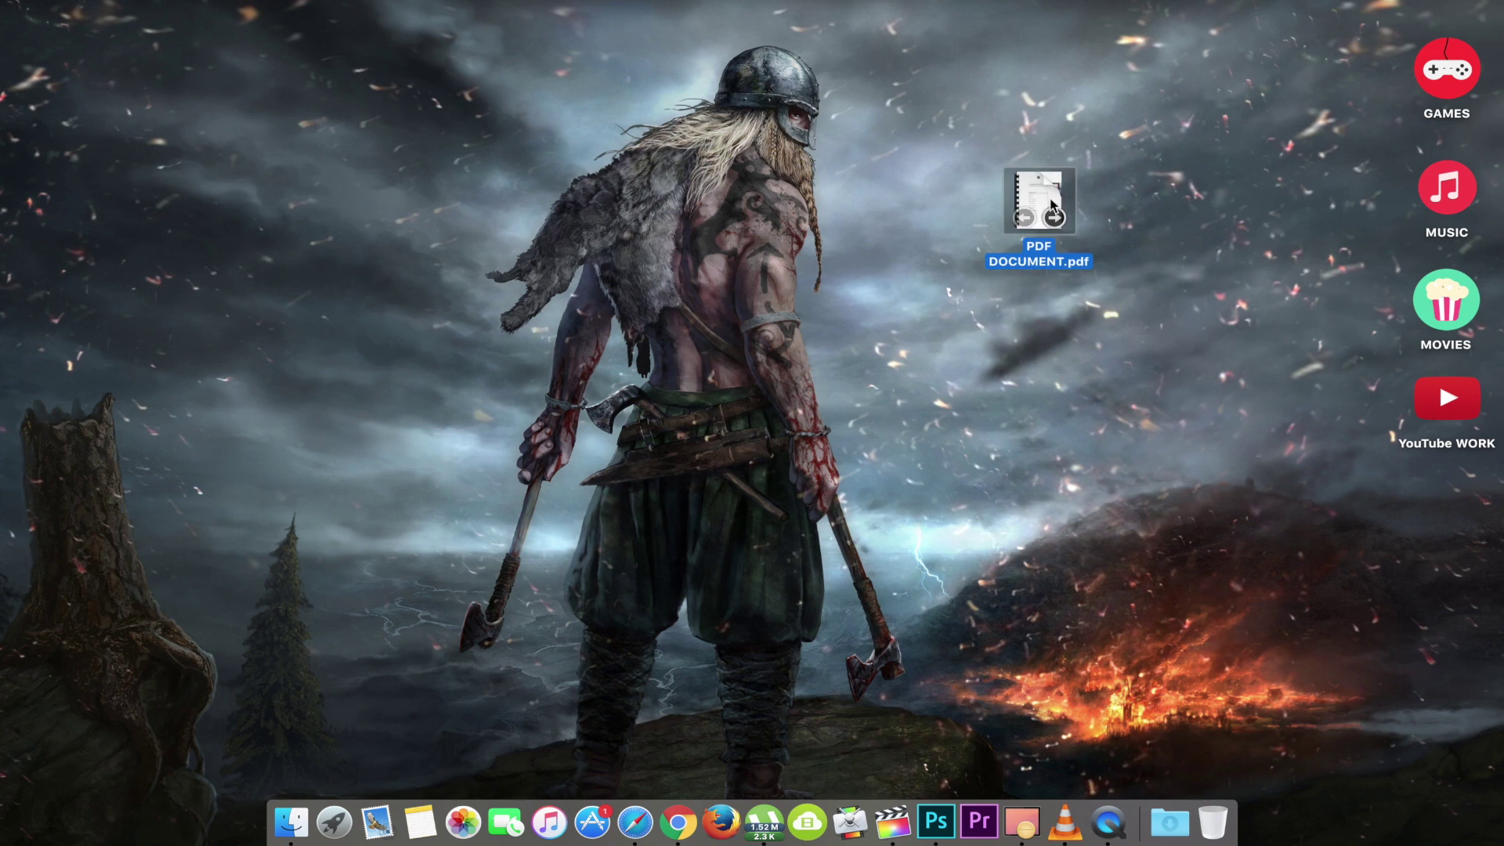
{"action": "left_click", "coordinate": [1040, 317]}
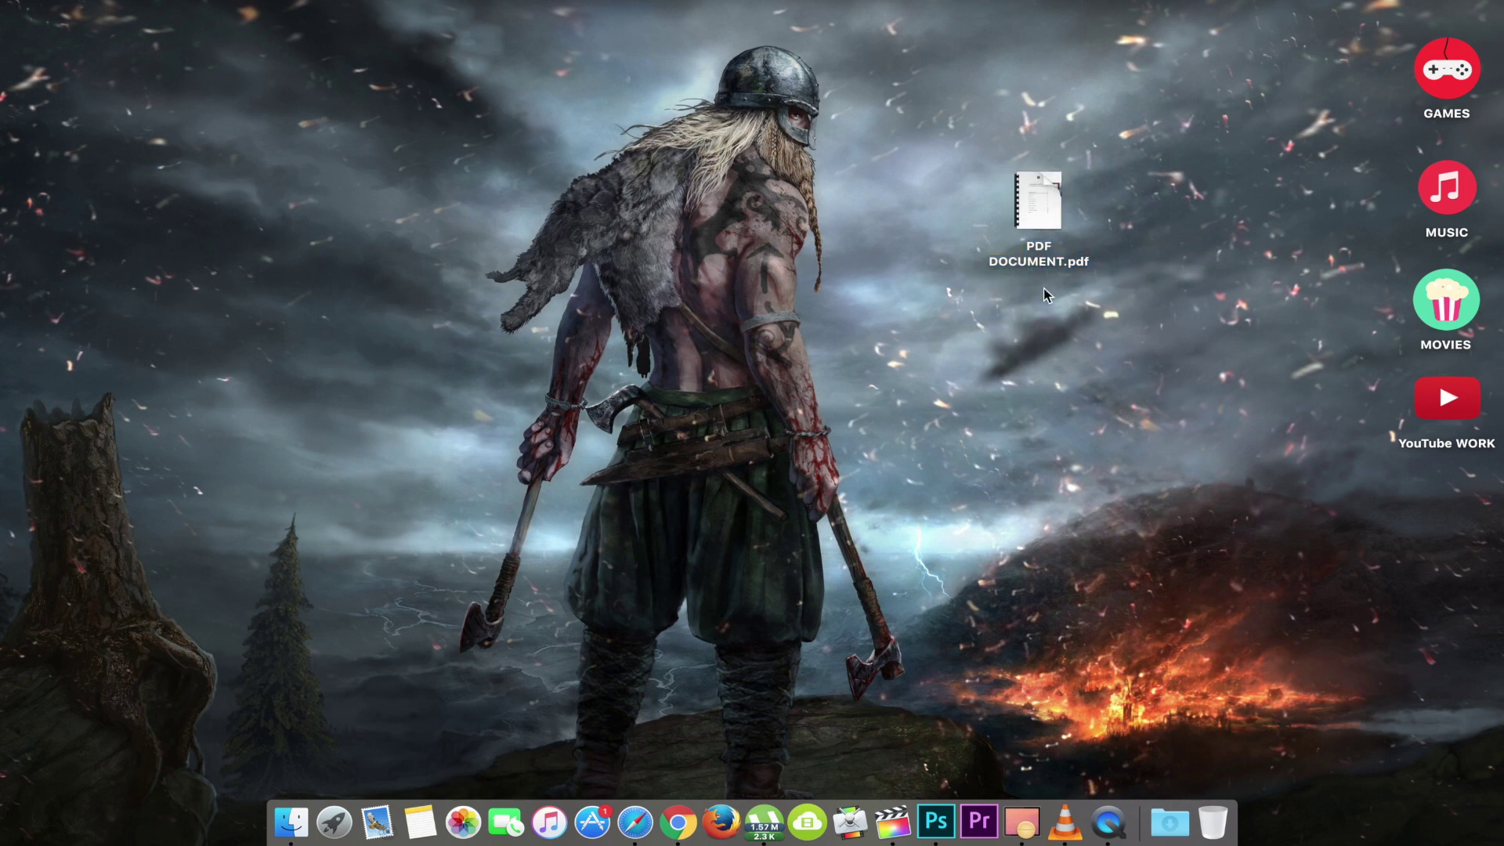
- Open PDF DOCUMENT.pdf in Preview and scroll to the signature page
{"action": "double_click", "coordinate": [1045, 202]}
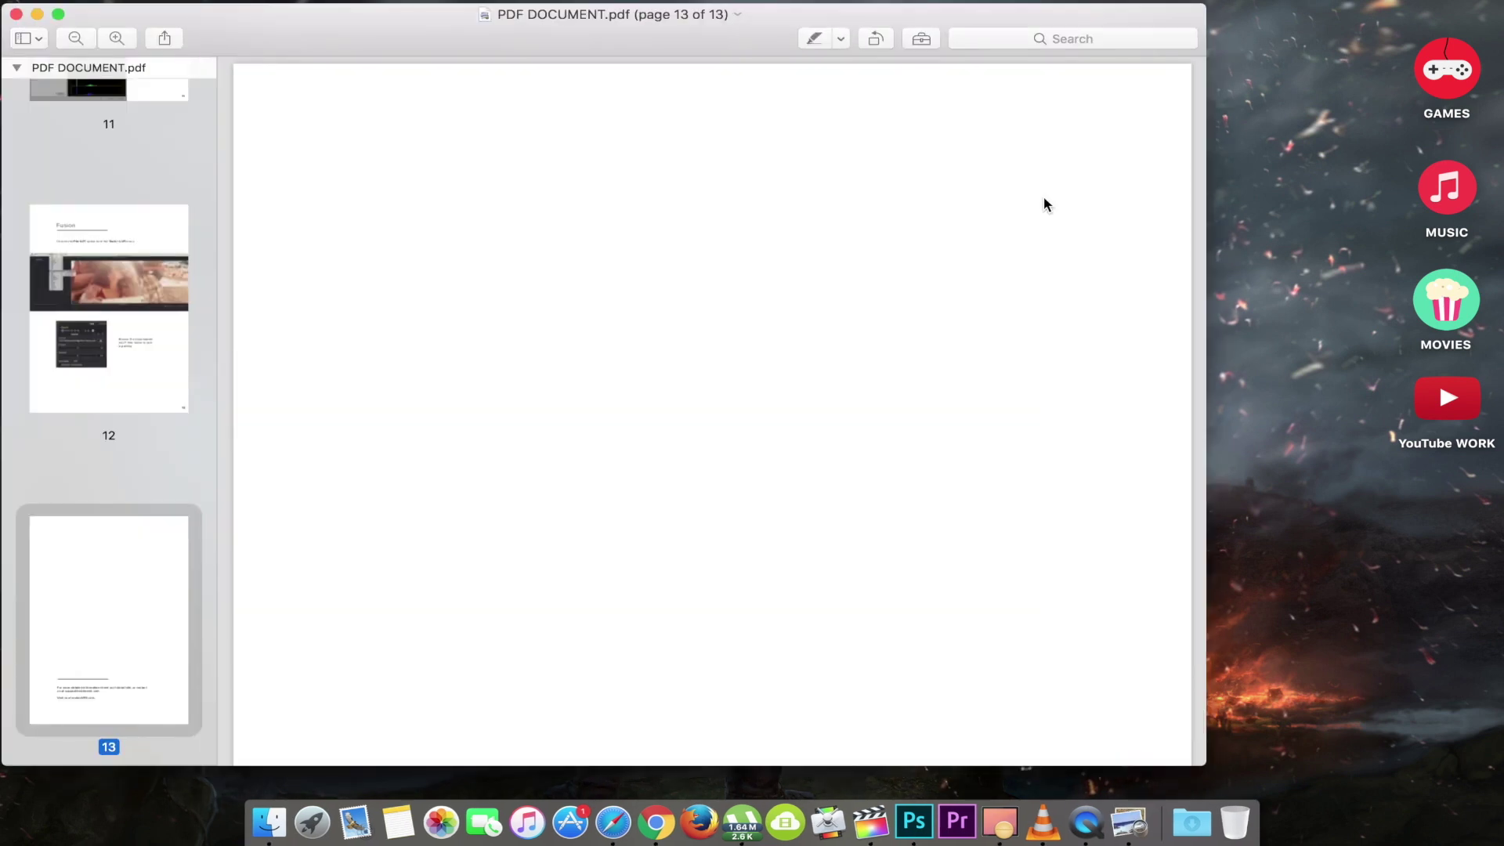
{"action": "scroll", "coordinate": [875, 285], "scroll_direction": "up", "scroll_amount": 10}
{"action": "scroll", "coordinate": [876, 285], "scroll_direction": "up", "scroll_amount": 3}
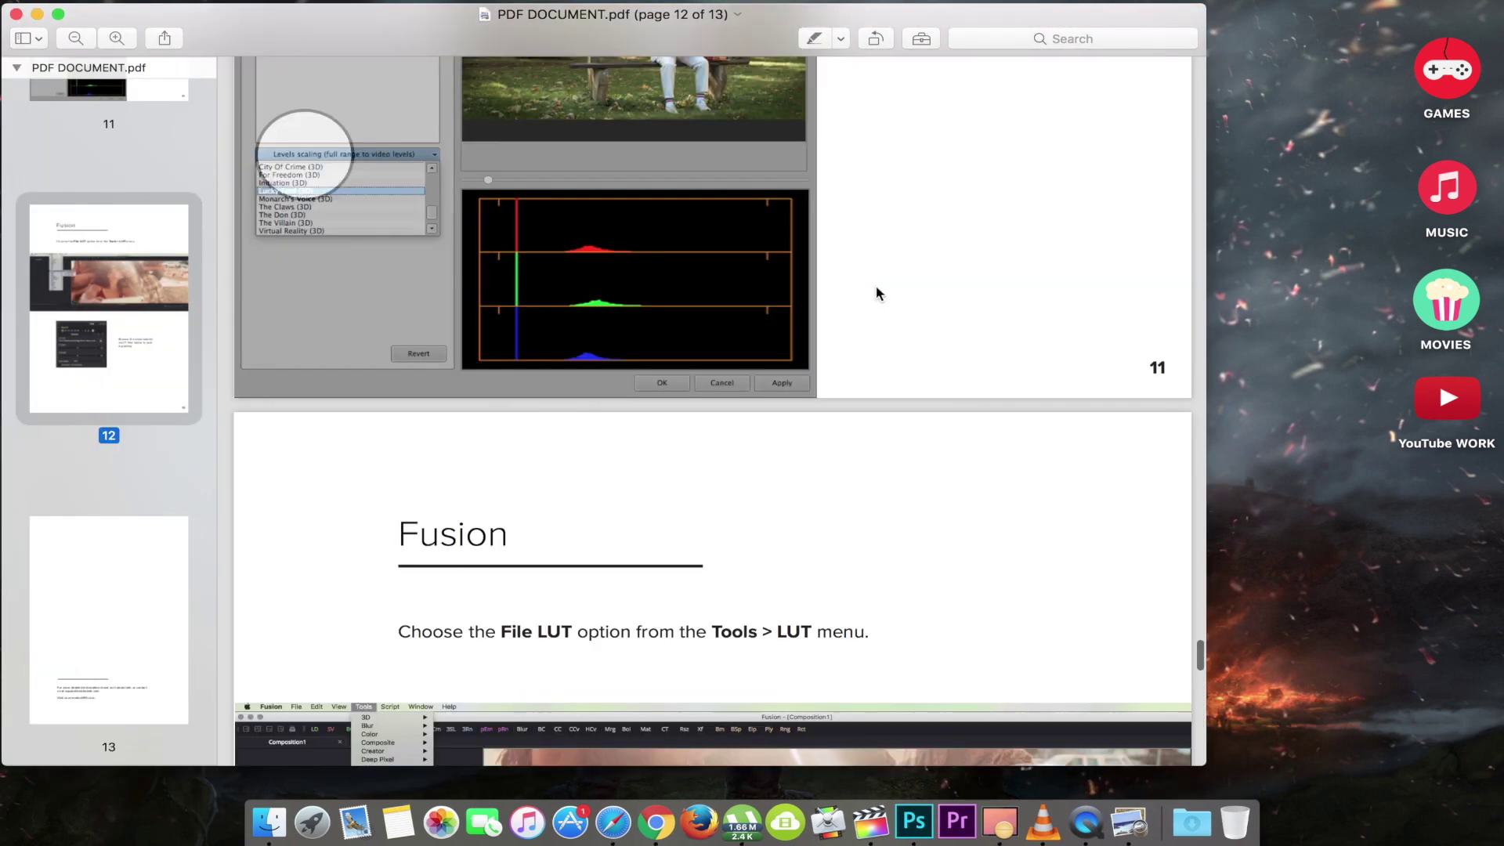
{"action": "scroll", "coordinate": [875, 295], "scroll_direction": "down", "scroll_amount": 15}
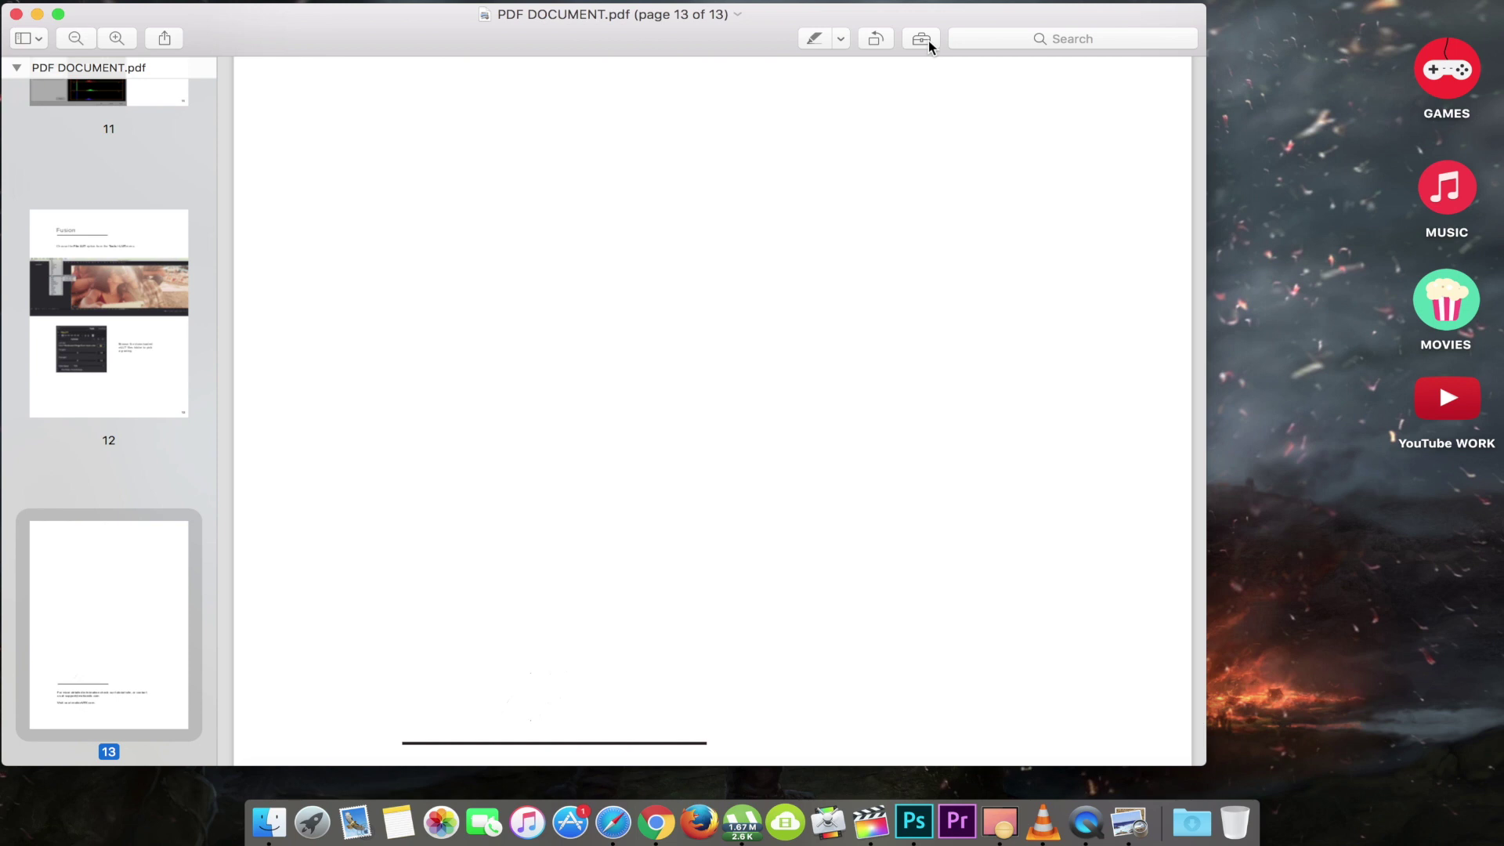
- Draw and save a new trackpad signature from the Markup tools
{"action": "left_click", "coordinate": [928, 41]}
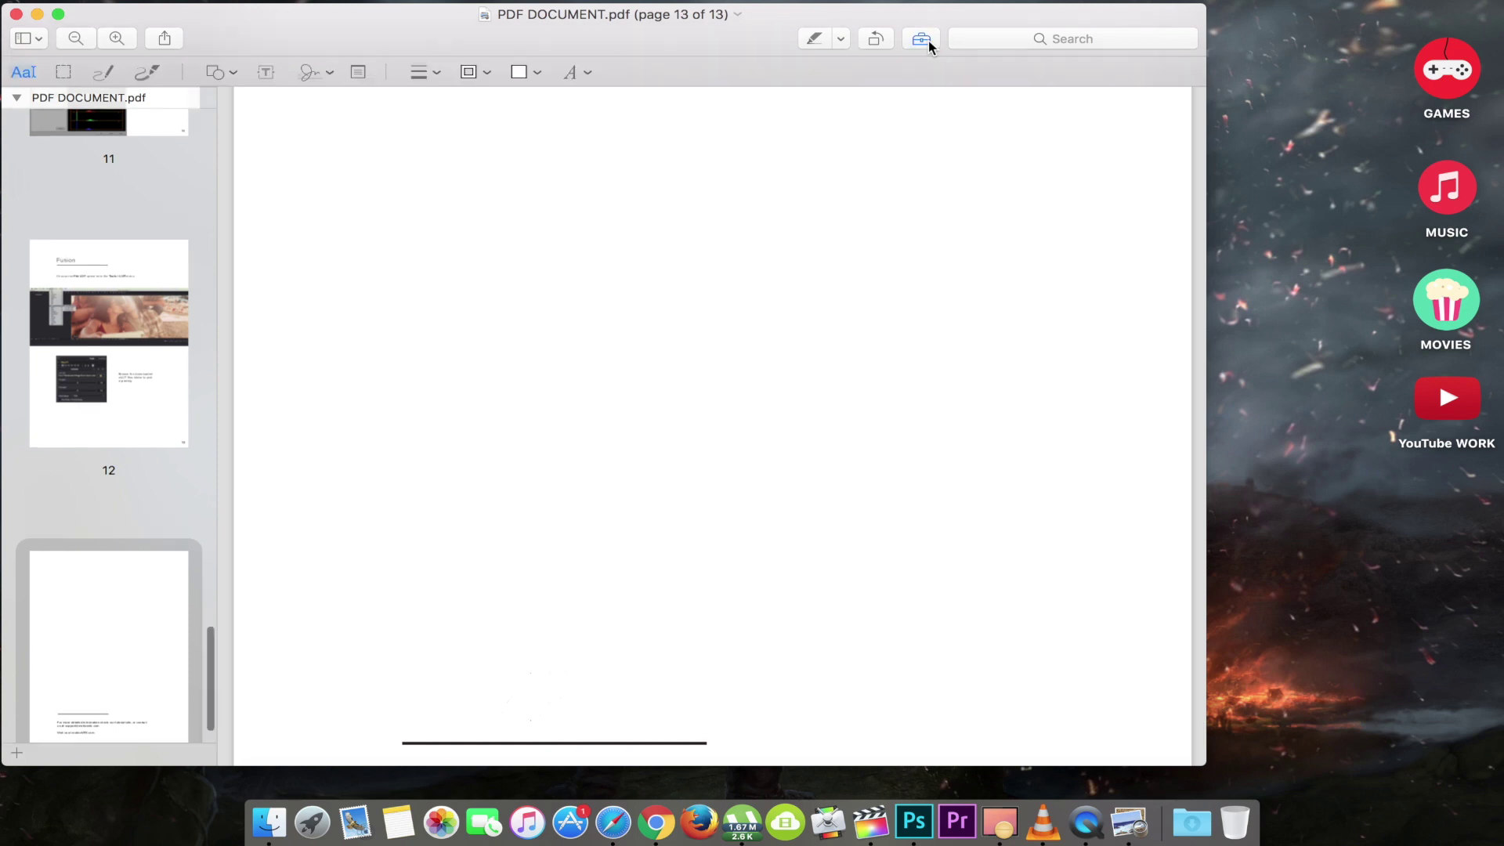
{"action": "left_click", "coordinate": [313, 73]}
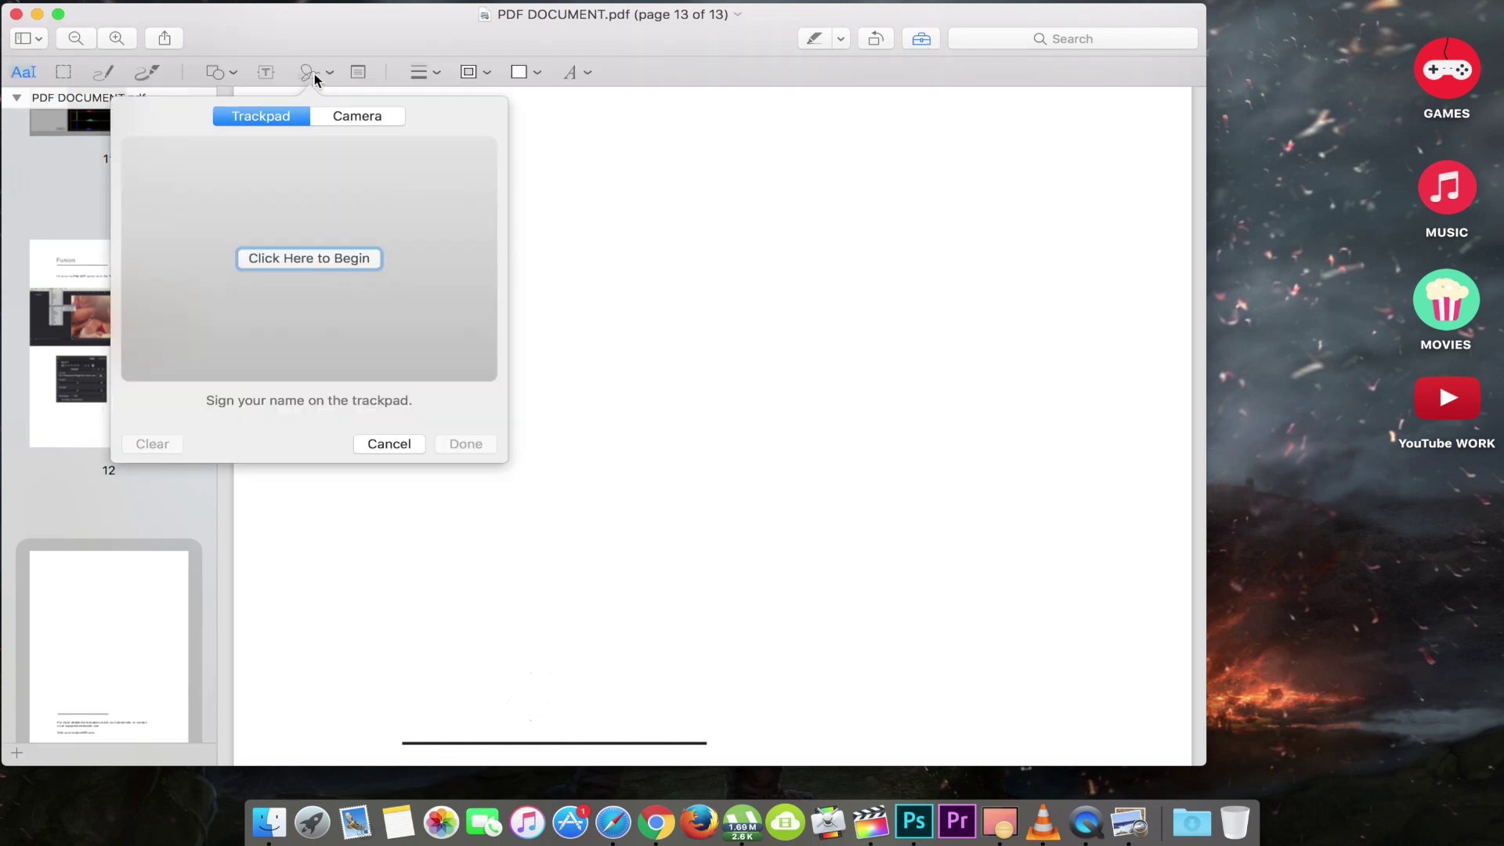
{"action": "left_click", "coordinate": [308, 256]}
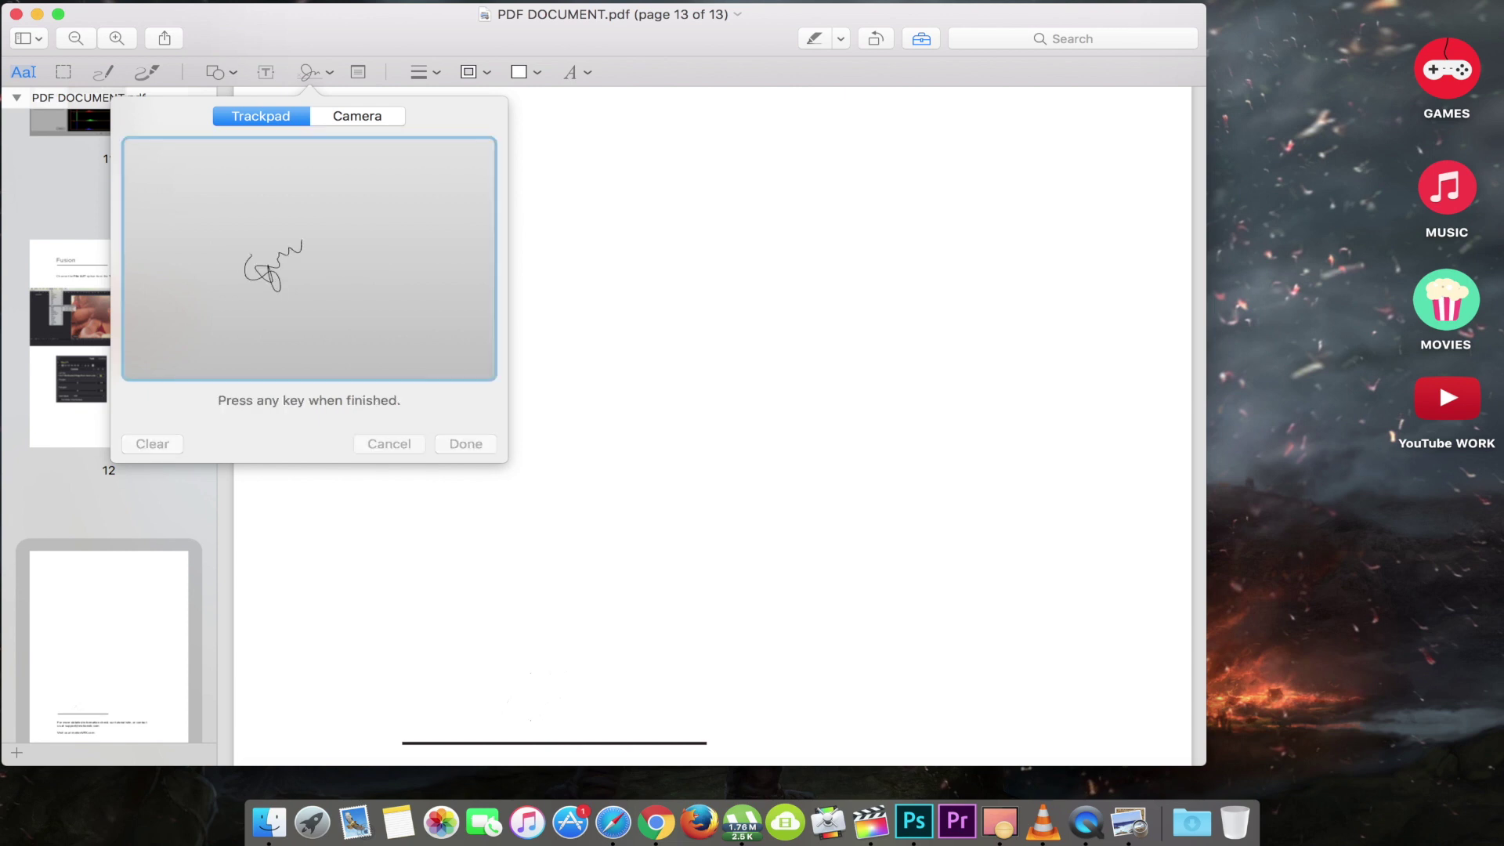
{"action": "key", "text": "Return"}
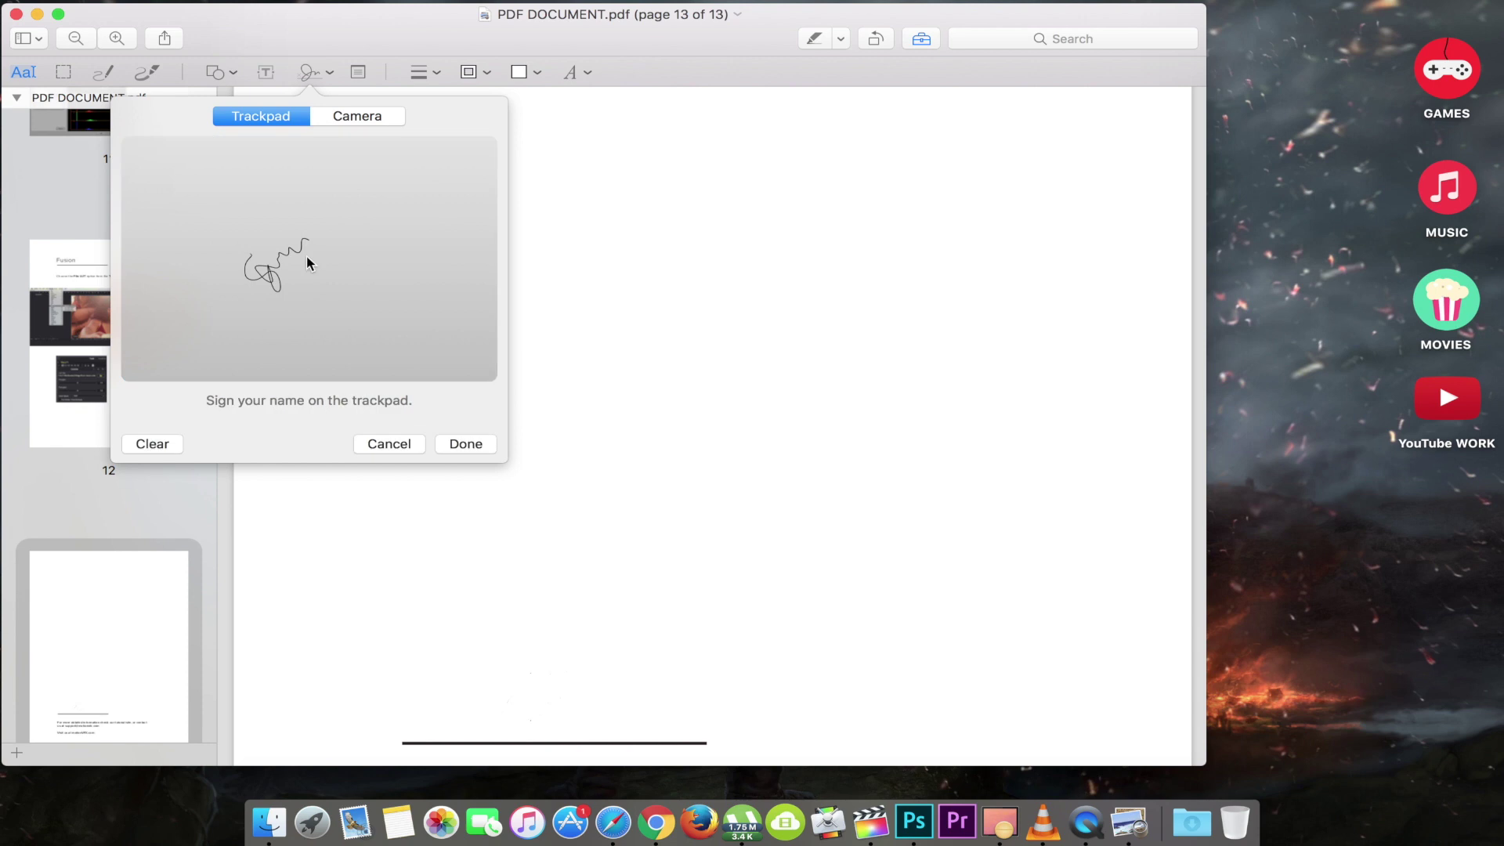
{"action": "left_click", "coordinate": [470, 449]}
- Insert the signature, shrinking it and placing it just above the signature line
{"action": "left_click", "coordinate": [307, 124]}
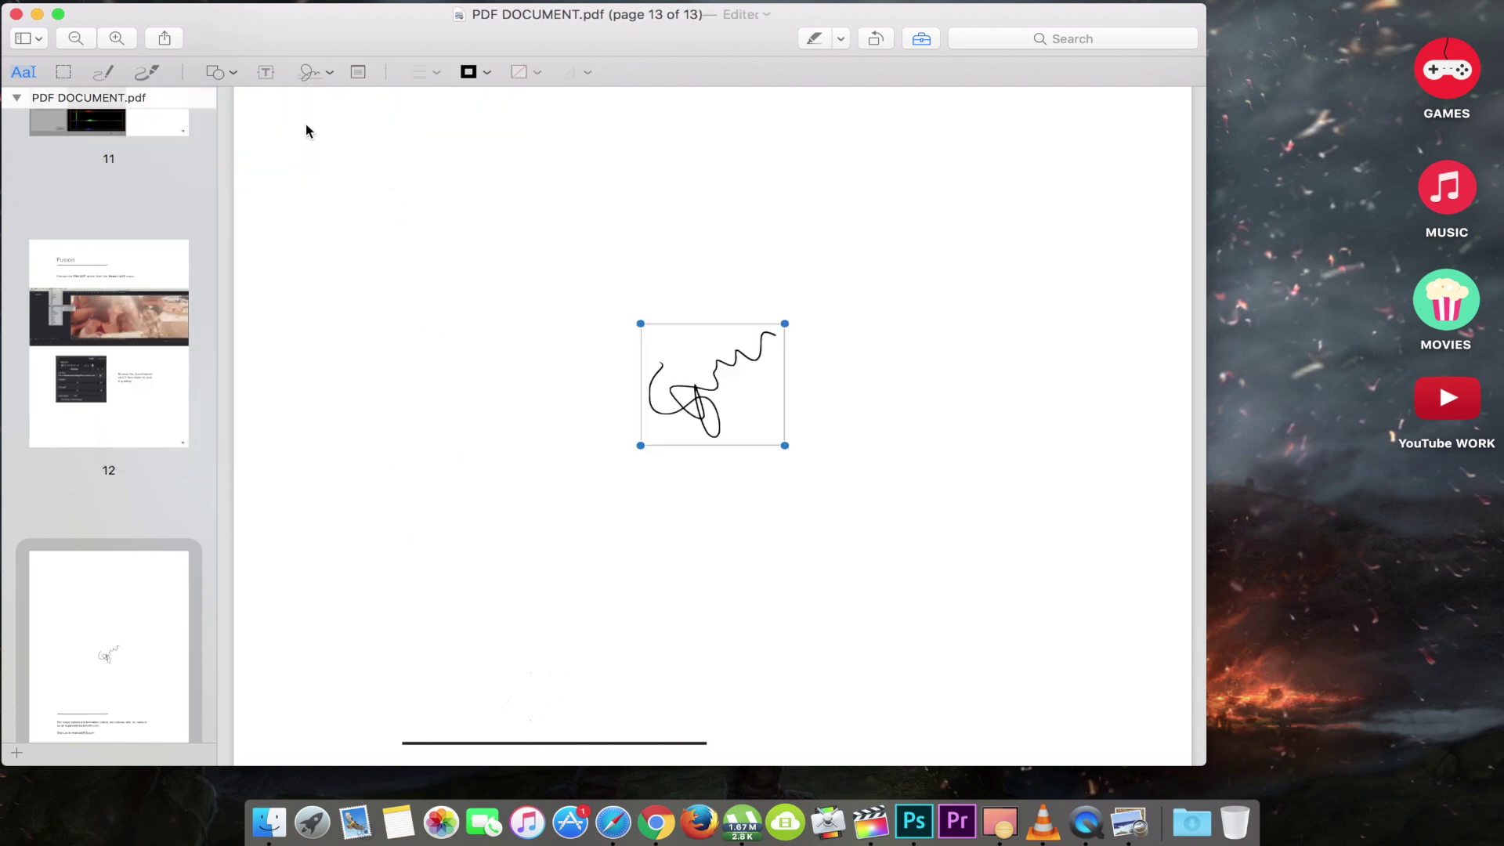
{"action": "mouse_move", "coordinate": [714, 387]}
{"action": "left_mouse_down"}
{"action": "mouse_move", "coordinate": [535, 648]}
{"action": "mouse_move", "coordinate": [553, 660]}
{"action": "left_mouse_up"}
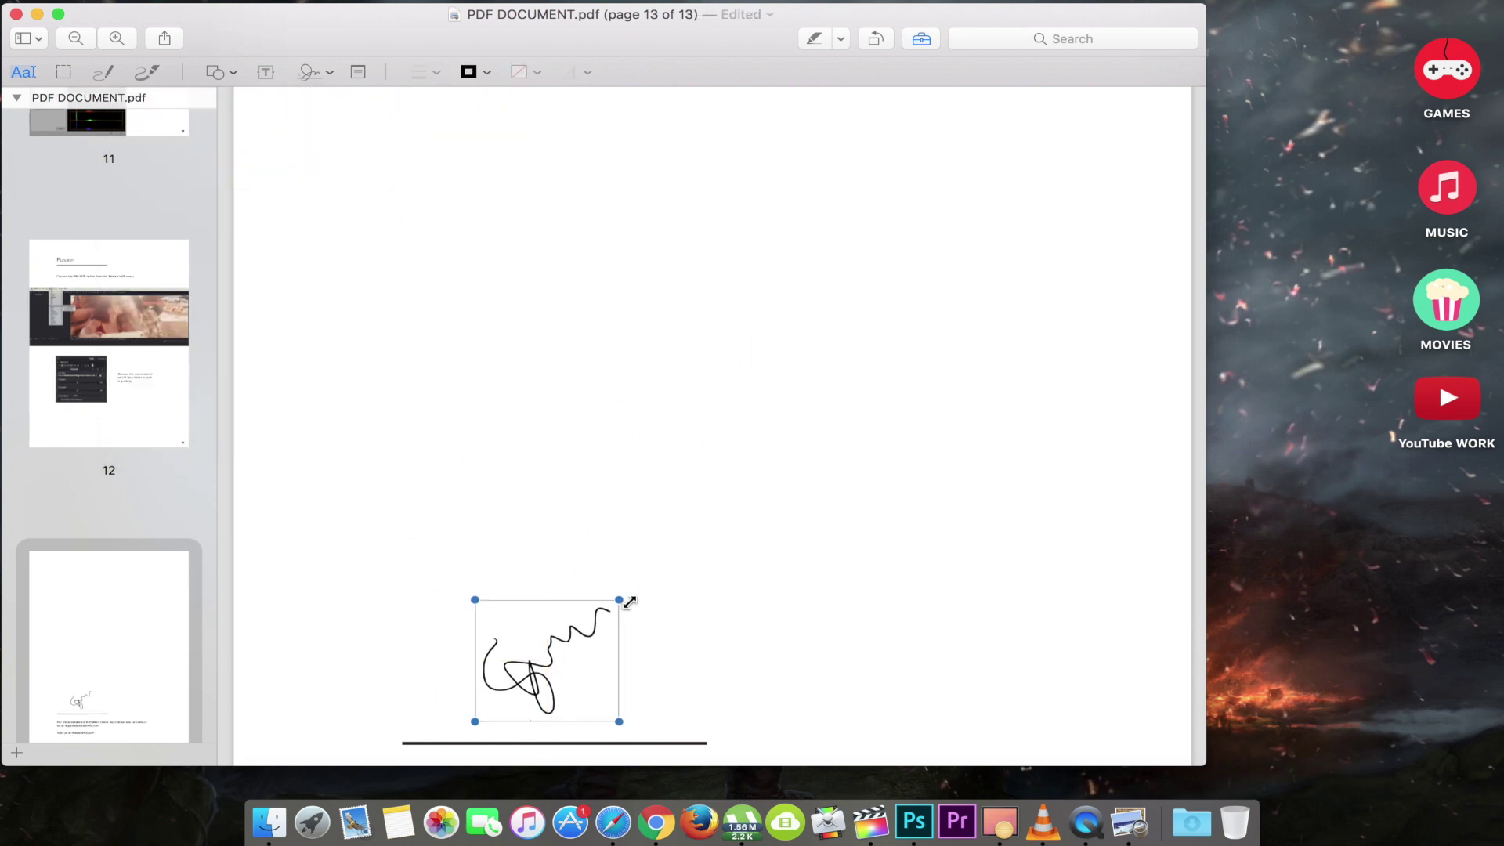
{"action": "mouse_move", "coordinate": [619, 599]}
{"action": "left_mouse_down"}
{"action": "mouse_move", "coordinate": [557, 651]}
{"action": "mouse_move", "coordinate": [555, 686]}
{"action": "left_mouse_up"}
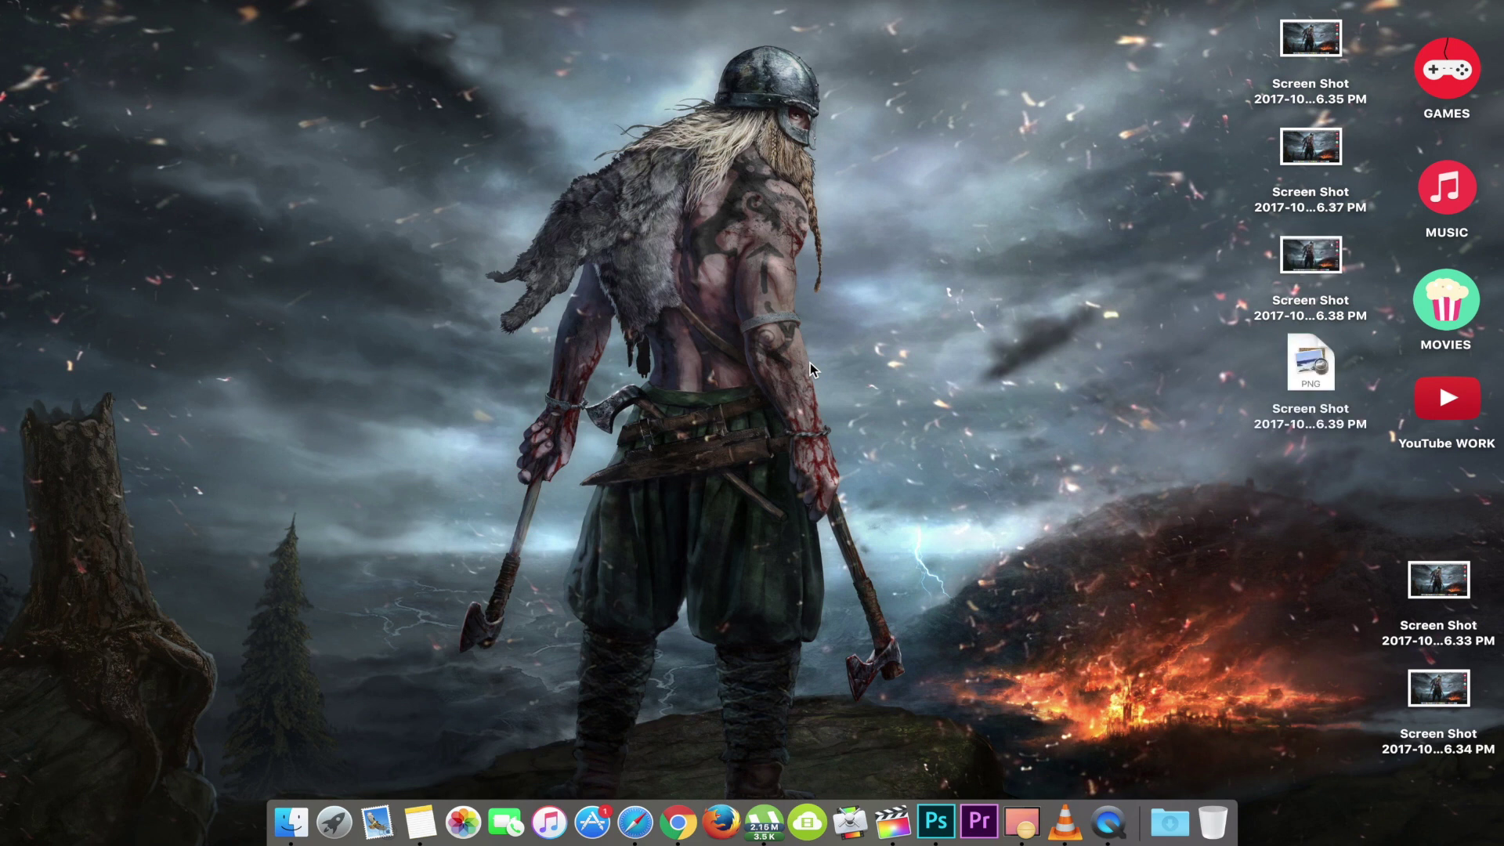
- Open Get Info for the 3.46.39 PM screenshot, centre the window, and expand General
{"action": "left_click", "coordinate": [1308, 365]}
{"action": "right_click", "coordinate": [1308, 365]}
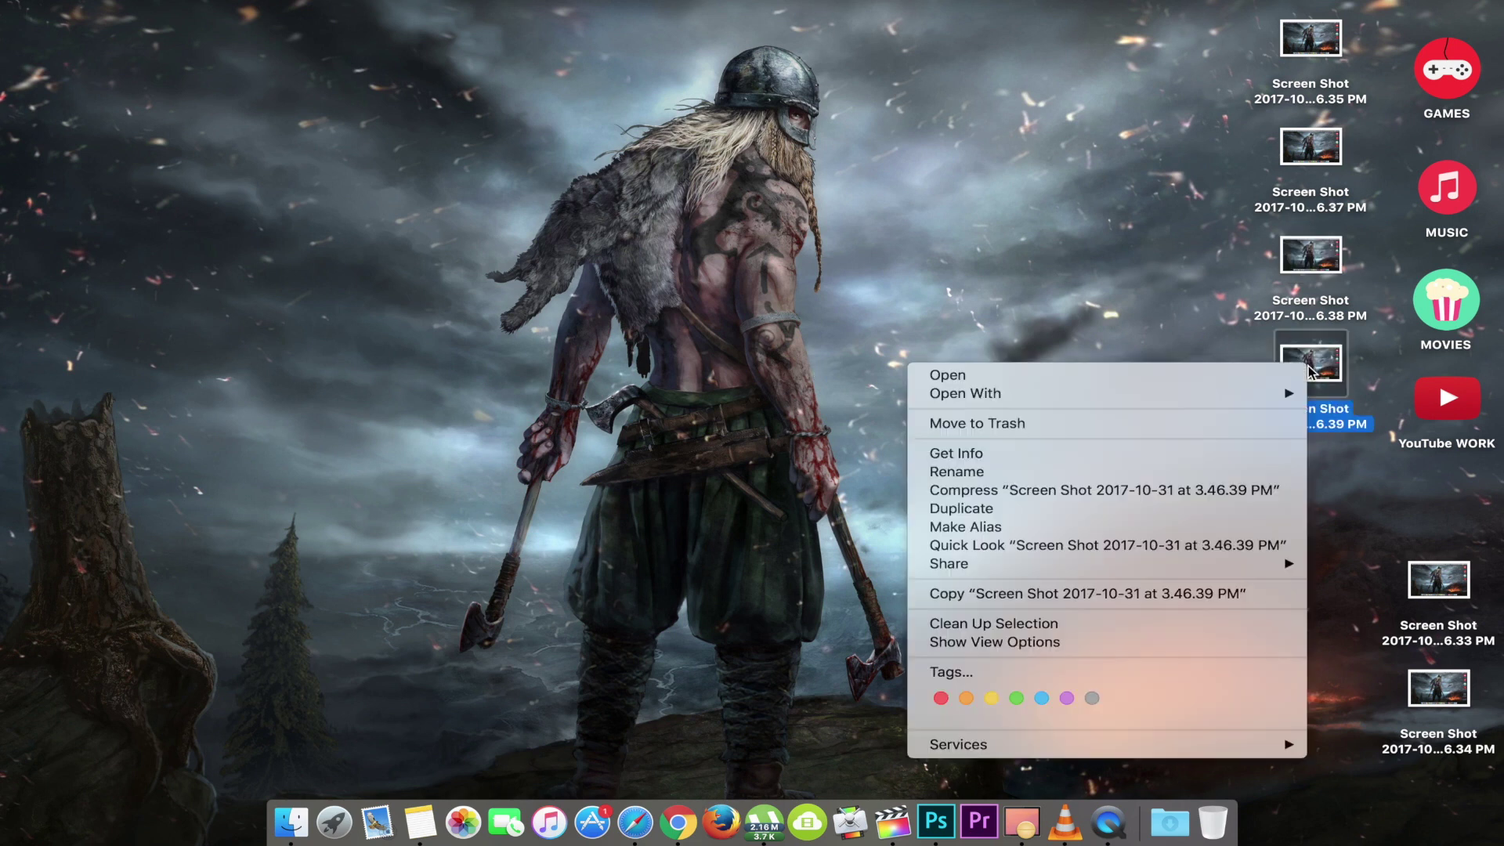
{"action": "left_click", "coordinate": [1125, 454]}
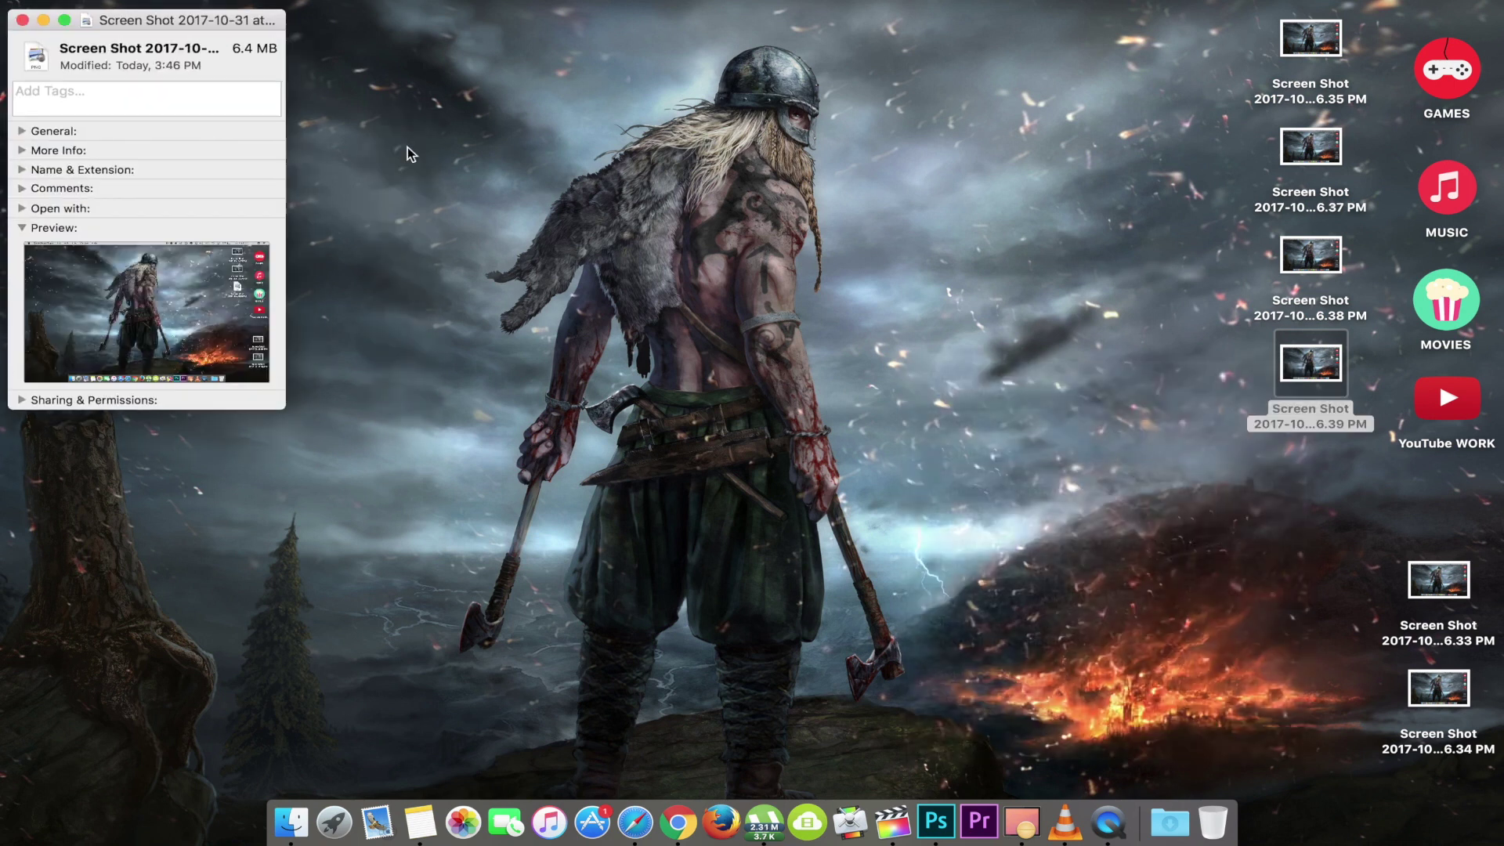
{"action": "left_click_drag", "start_coordinate": [166, 21], "coordinate": [771, 206]}
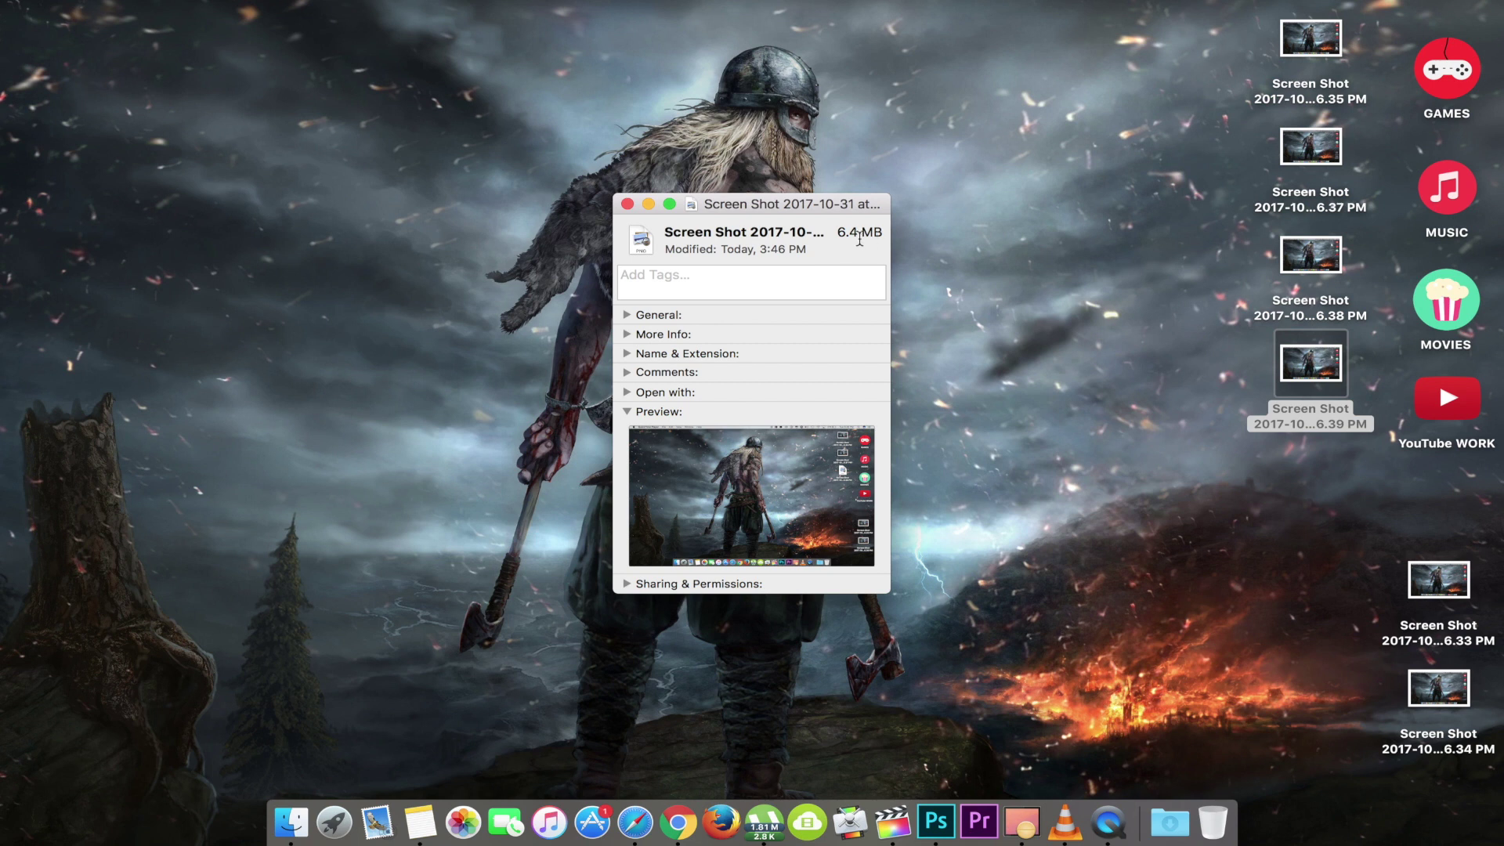
{"action": "left_click", "coordinate": [626, 315]}
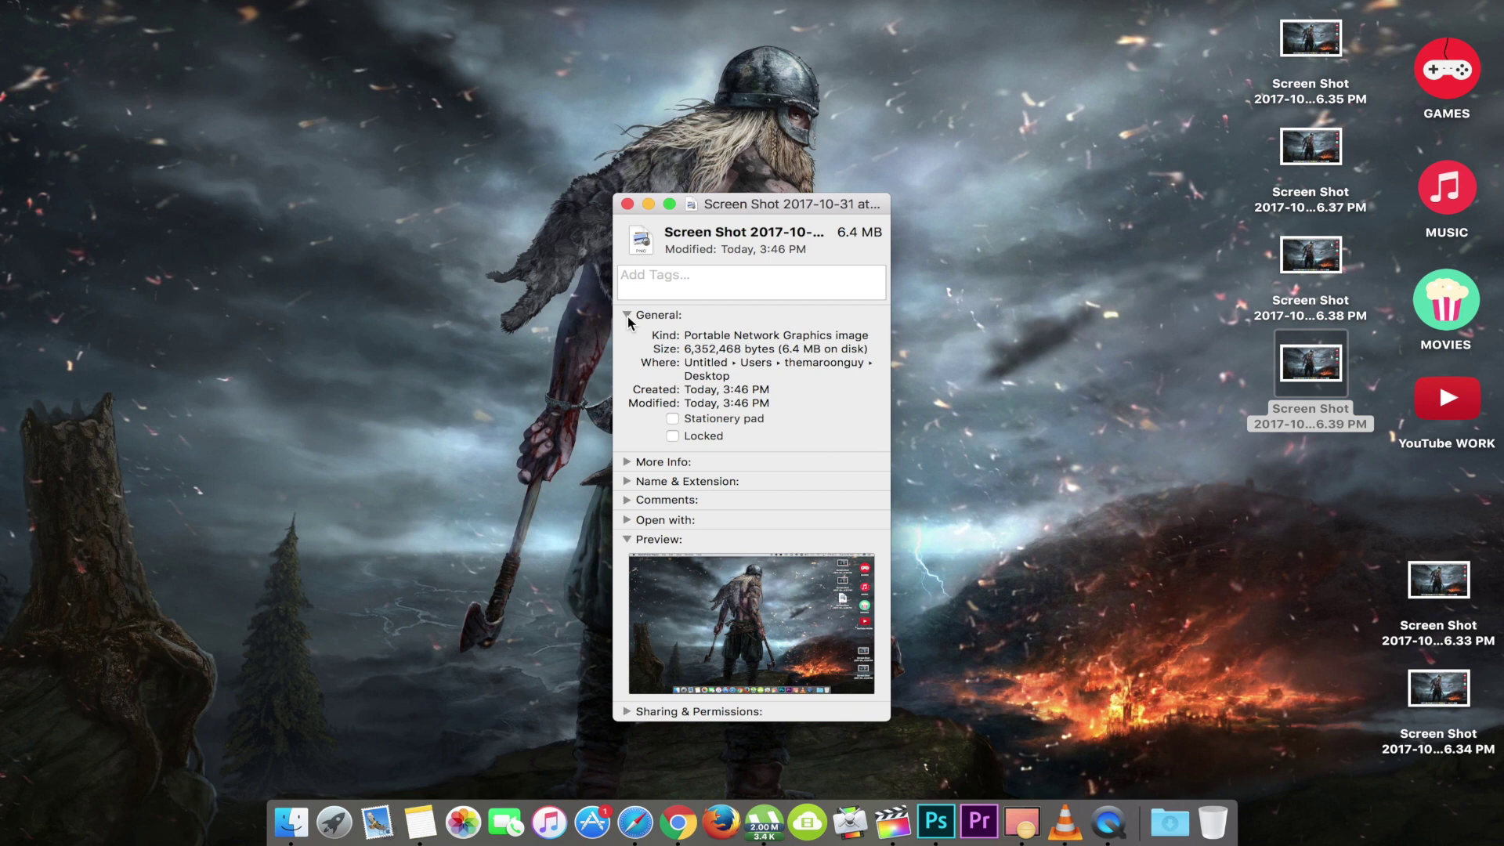
- Close the info window and launch Terminal from Spotlight
{"action": "key", "text": "super+w"}
{"action": "key", "text": "super+space"}
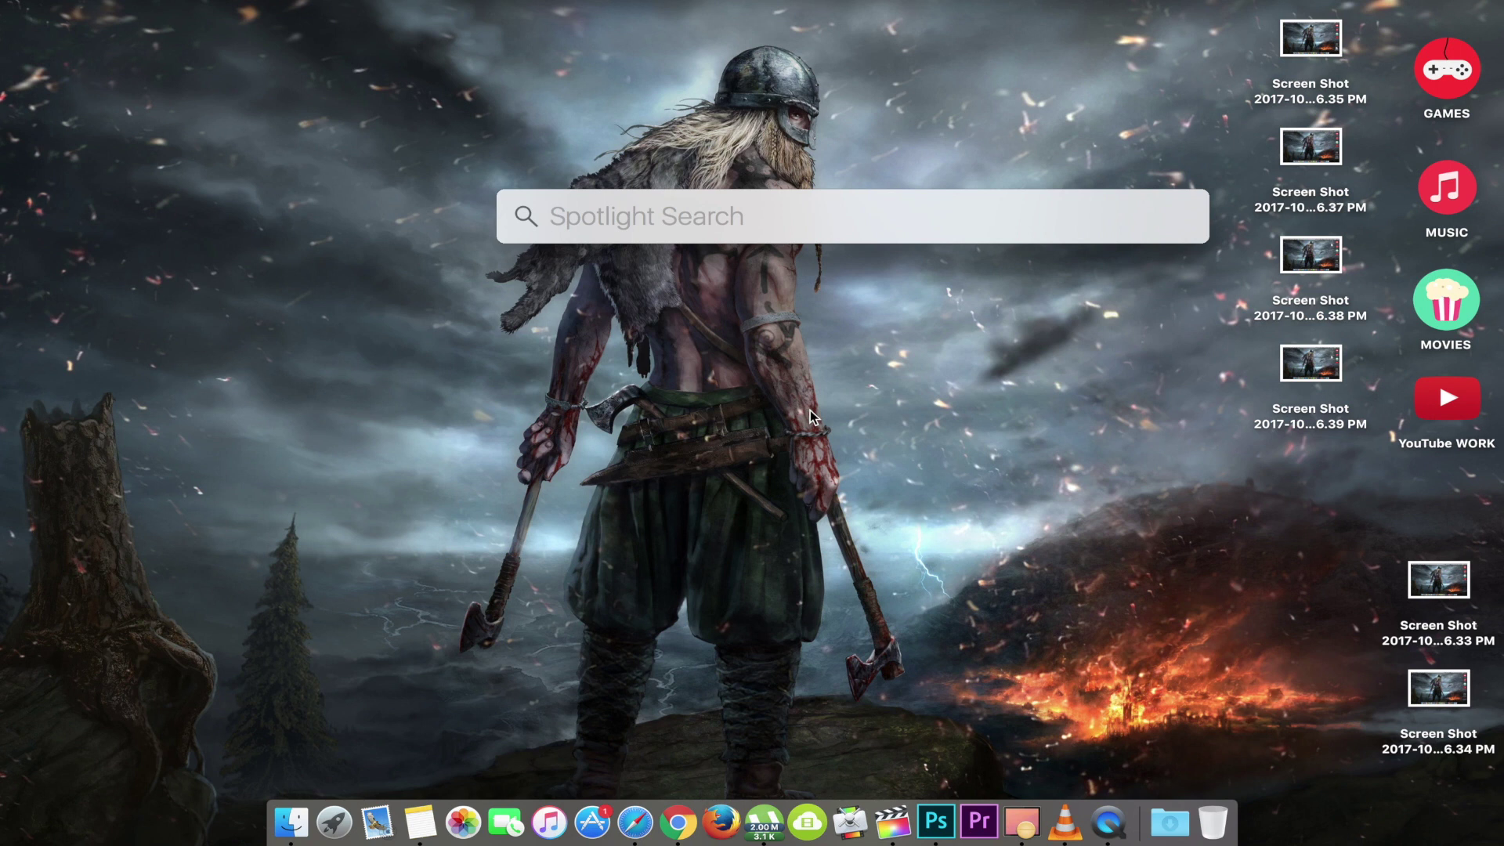
{"action": "type", "text": "TER"}
{"action": "key", "text": "Return"}
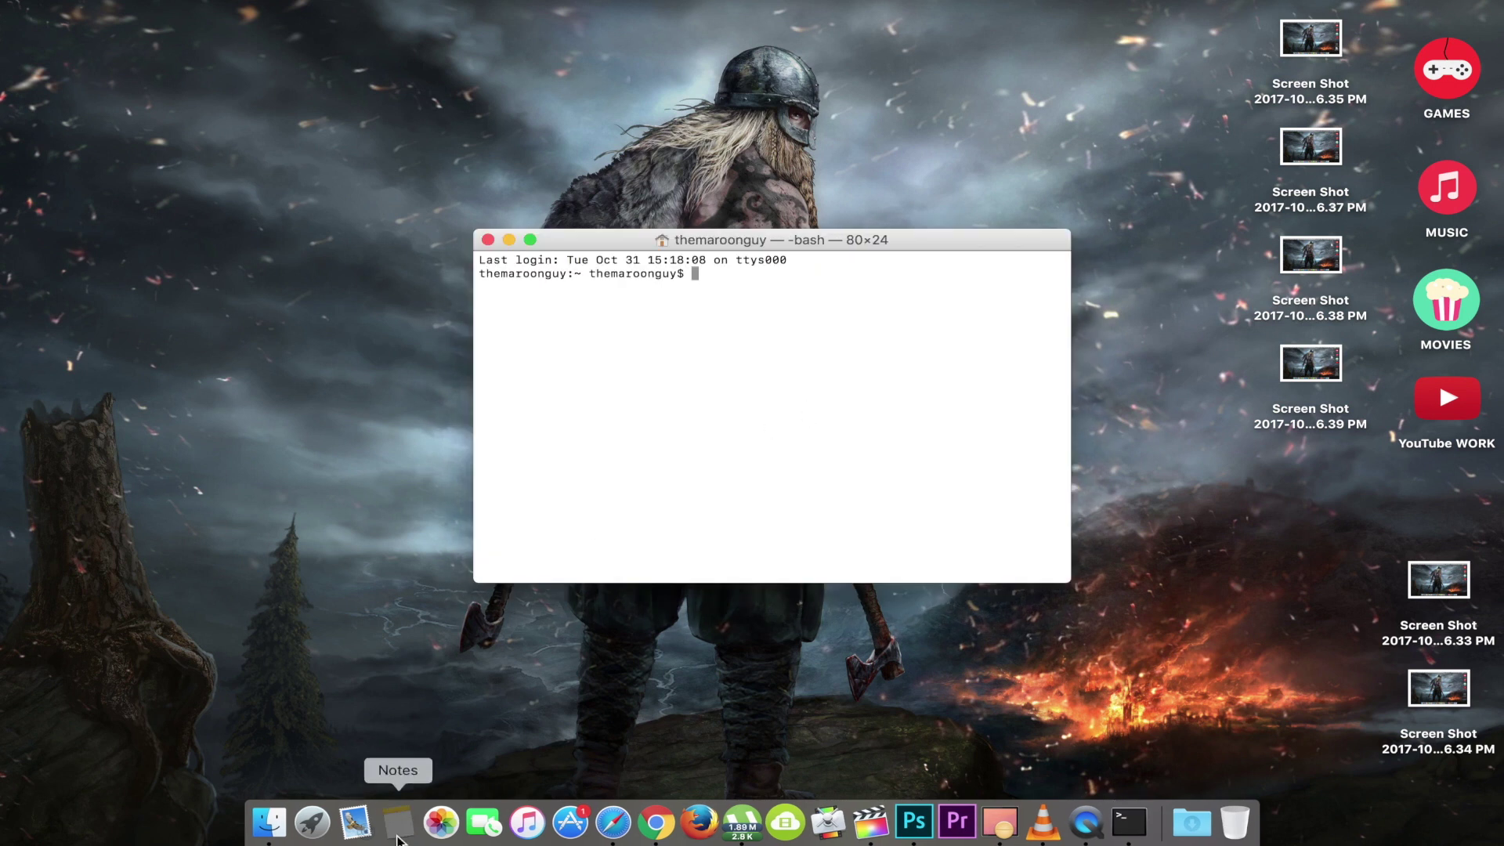
- Copy the screencapture type jpg command from Notes, paste it into Terminal, and run it
{"action": "left_click", "coordinate": [398, 820]}
{"action": "left_click_drag", "start_coordinate": [402, 172], "coordinate": [950, 172]}
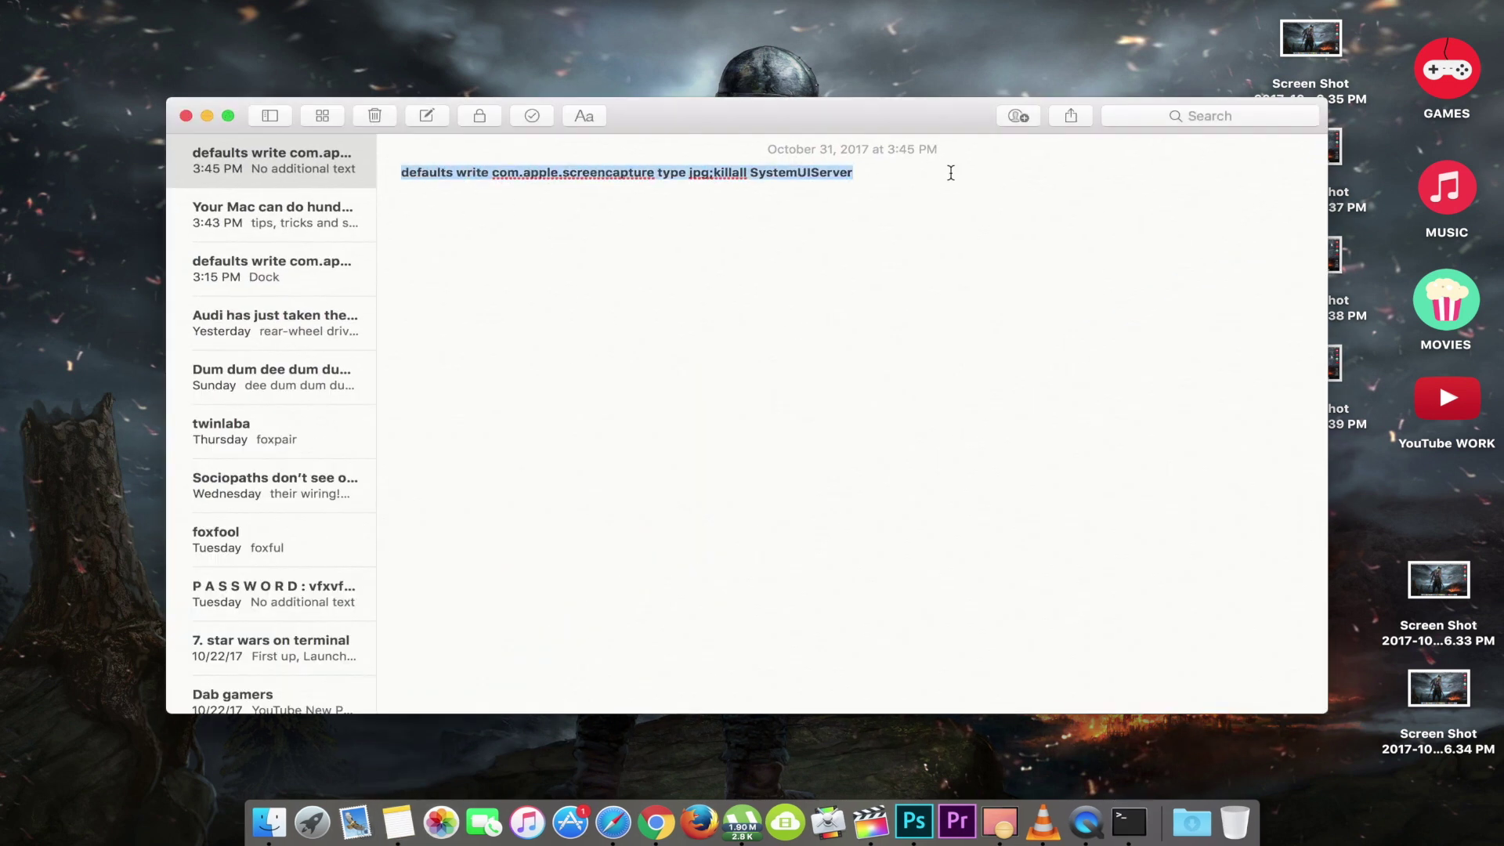
{"action": "right_click", "coordinate": [831, 170]}
{"action": "left_click", "coordinate": [860, 247]}
{"action": "key", "text": "super+q"}
{"action": "right_click", "coordinate": [694, 274]}
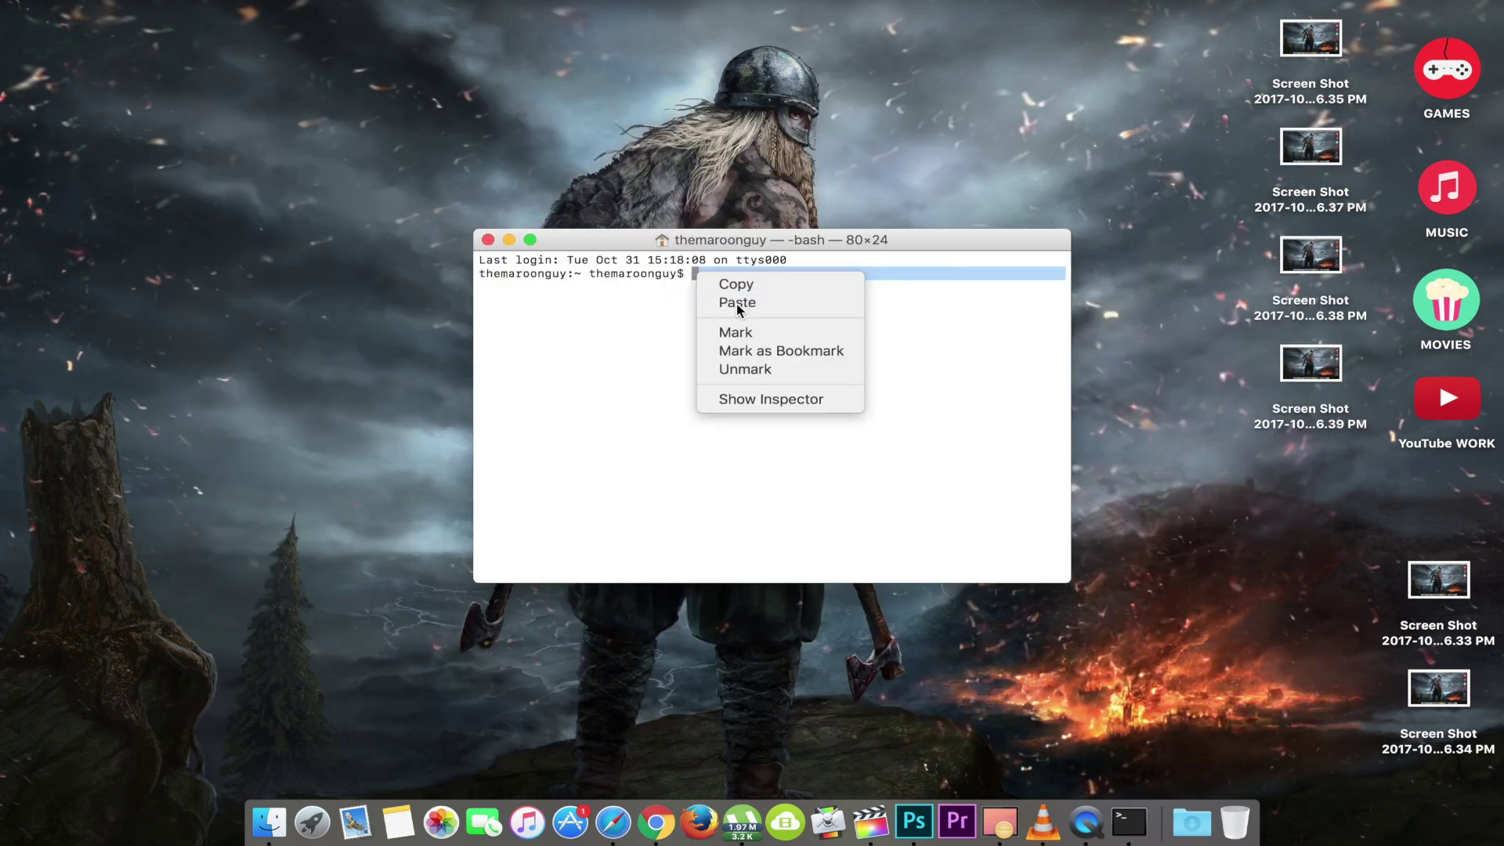
{"action": "left_click", "coordinate": [735, 302]}
{"action": "key", "text": "Return"}
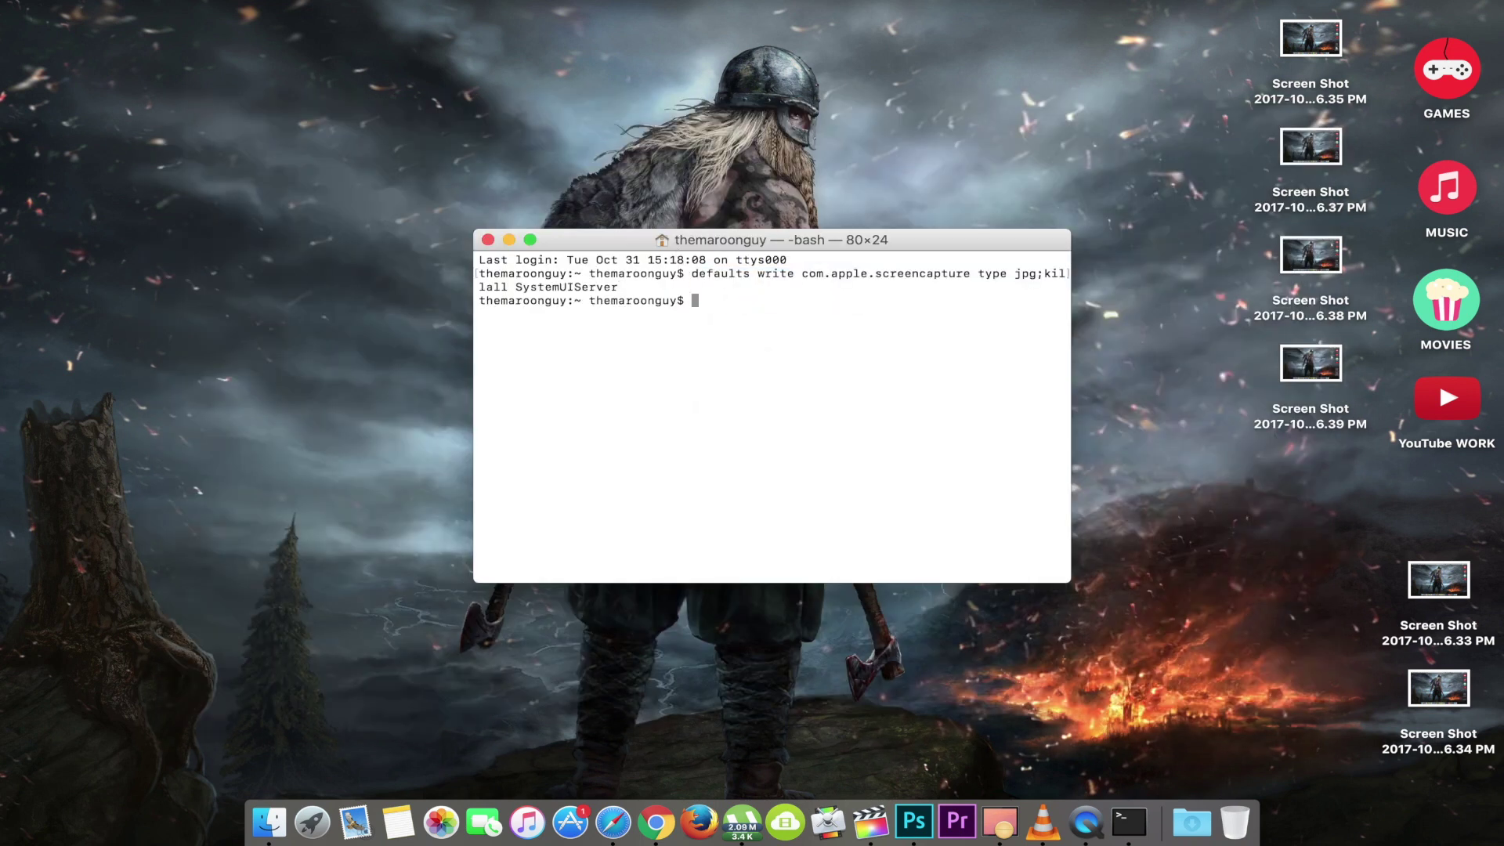
- Close Terminal, take a full-screen screenshot, and show its info as an 883 KB JPEG, centred
{"action": "left_click", "coordinate": [487, 245]}
{"action": "key", "text": "cmd+shift+3"}
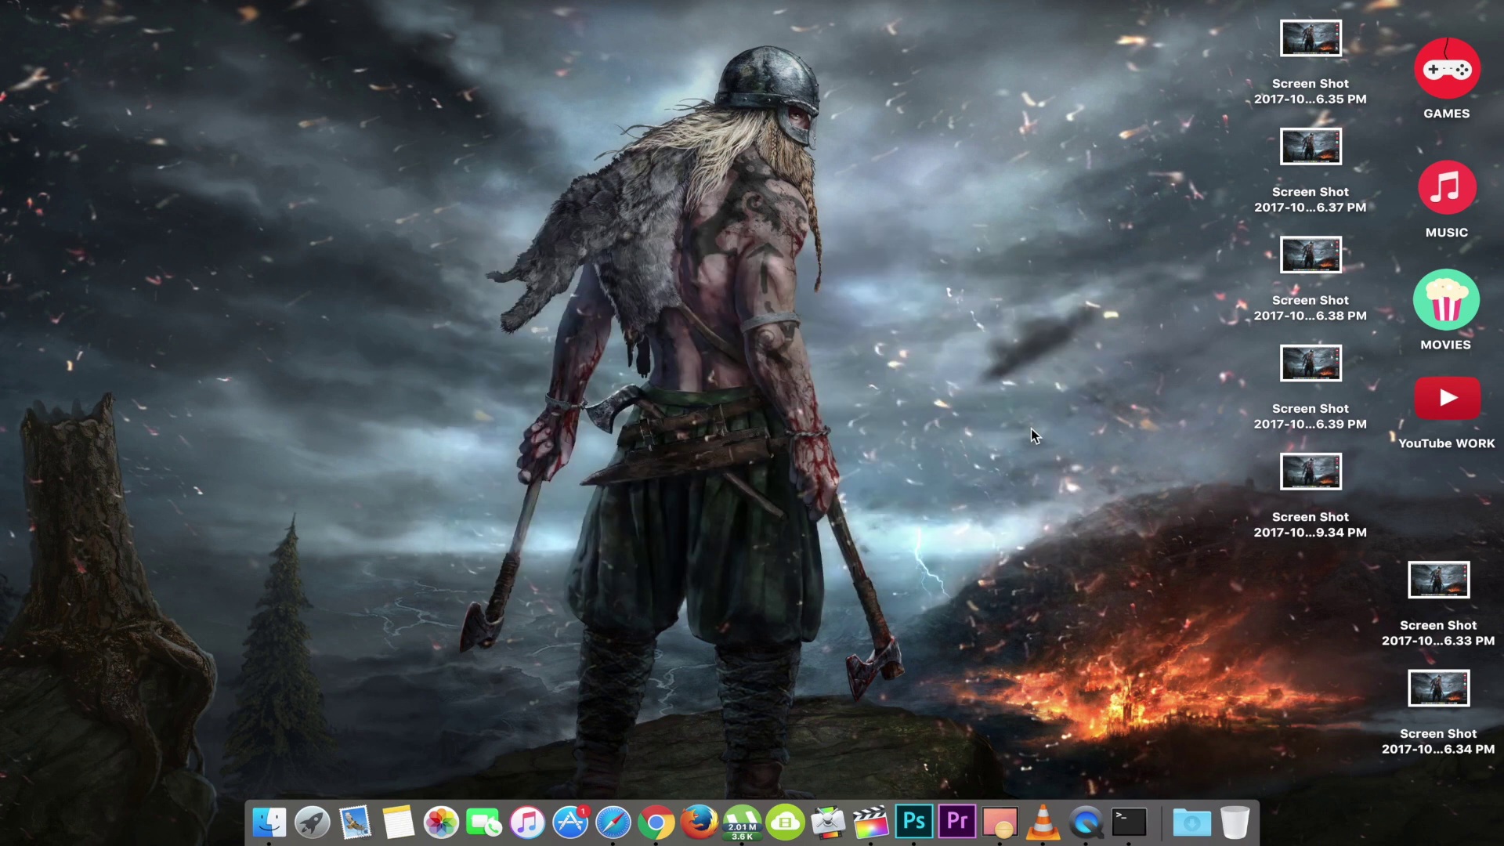
{"action": "left_click", "coordinate": [1314, 481]}
{"action": "right_click", "coordinate": [1314, 482]}
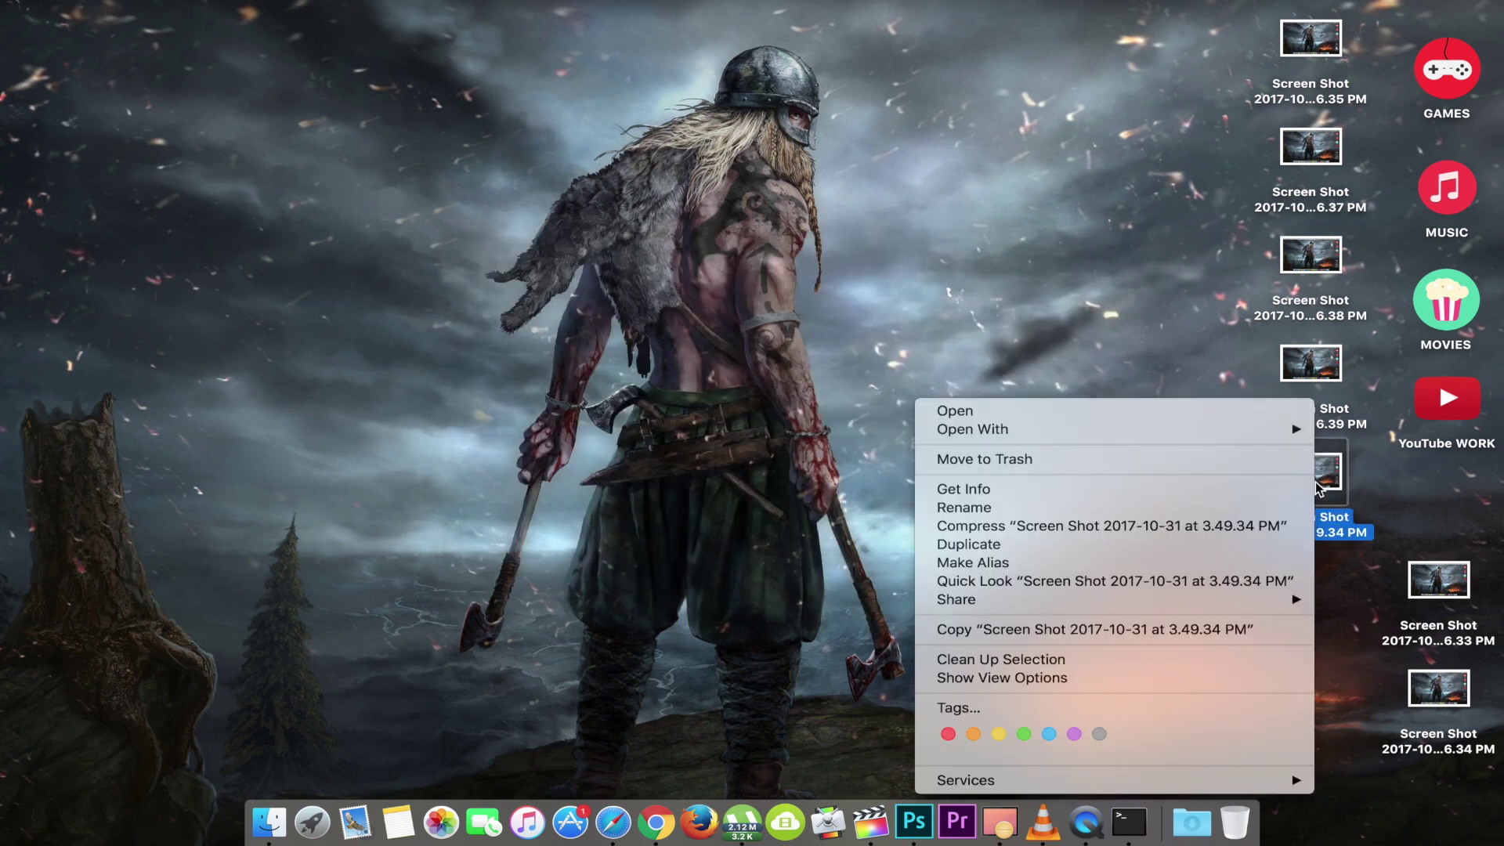
{"action": "left_click", "coordinate": [1239, 487]}
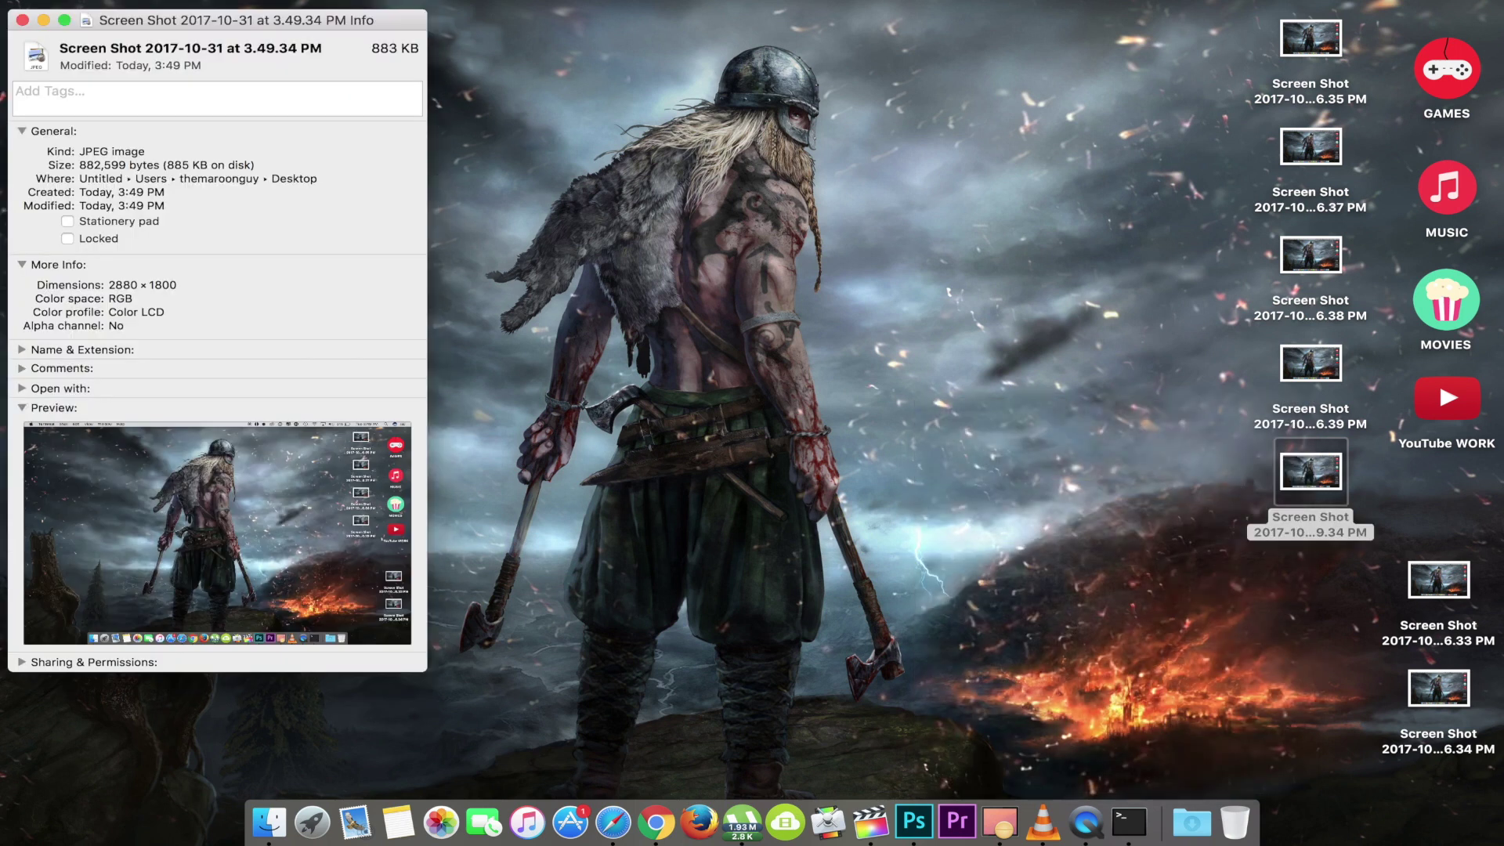
{"action": "left_click_drag", "start_coordinate": [381, 14], "coordinate": [874, 73]}
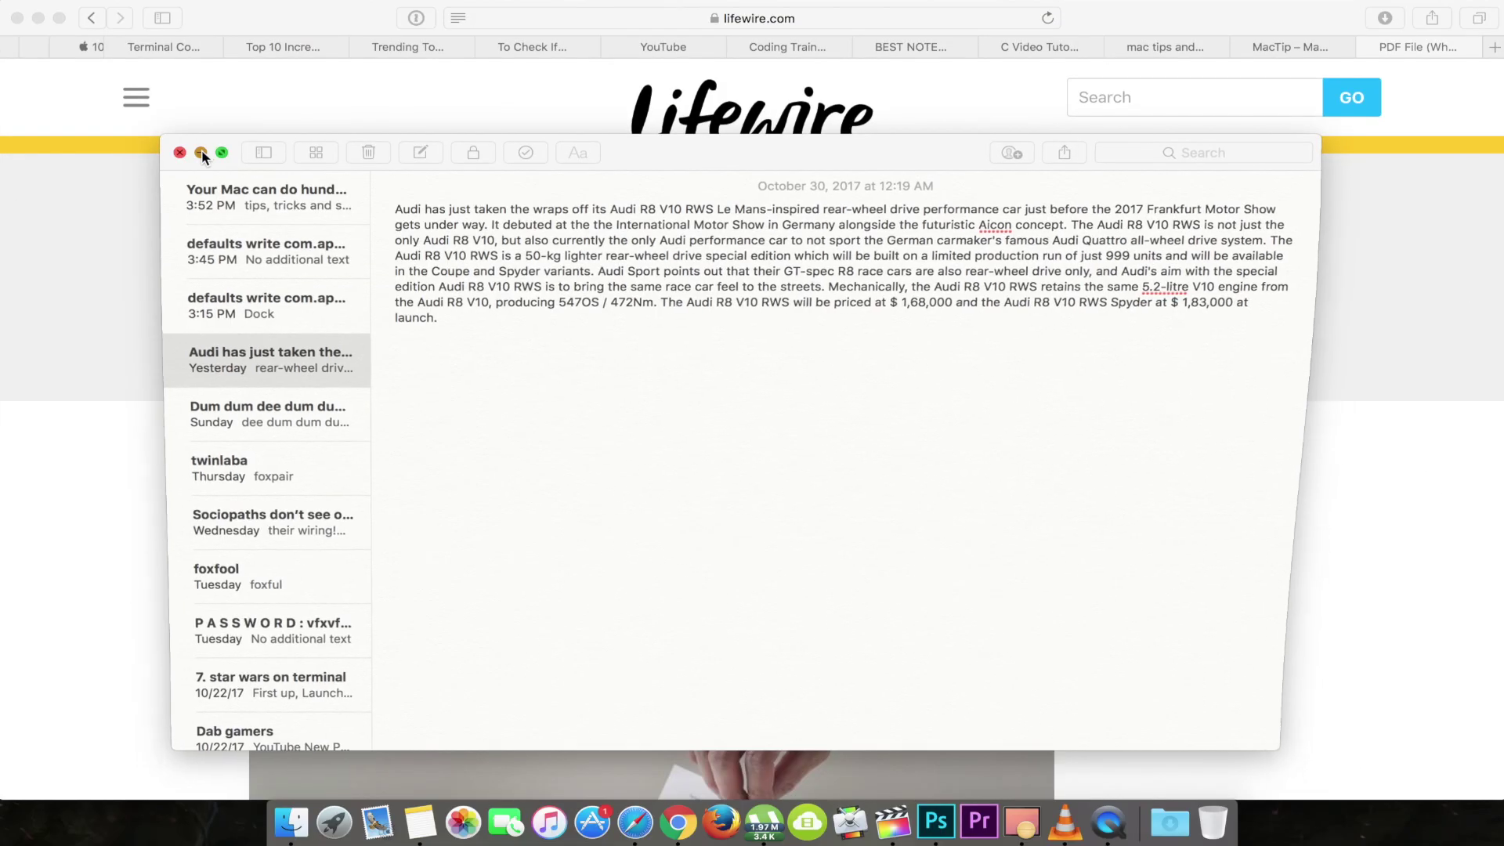
- Minimize Safari's Lifewire page and Final Cut Pro, then restore Notes, Safari and Chrome from the Dock
{"action": "left_click", "coordinate": [39, 18]}
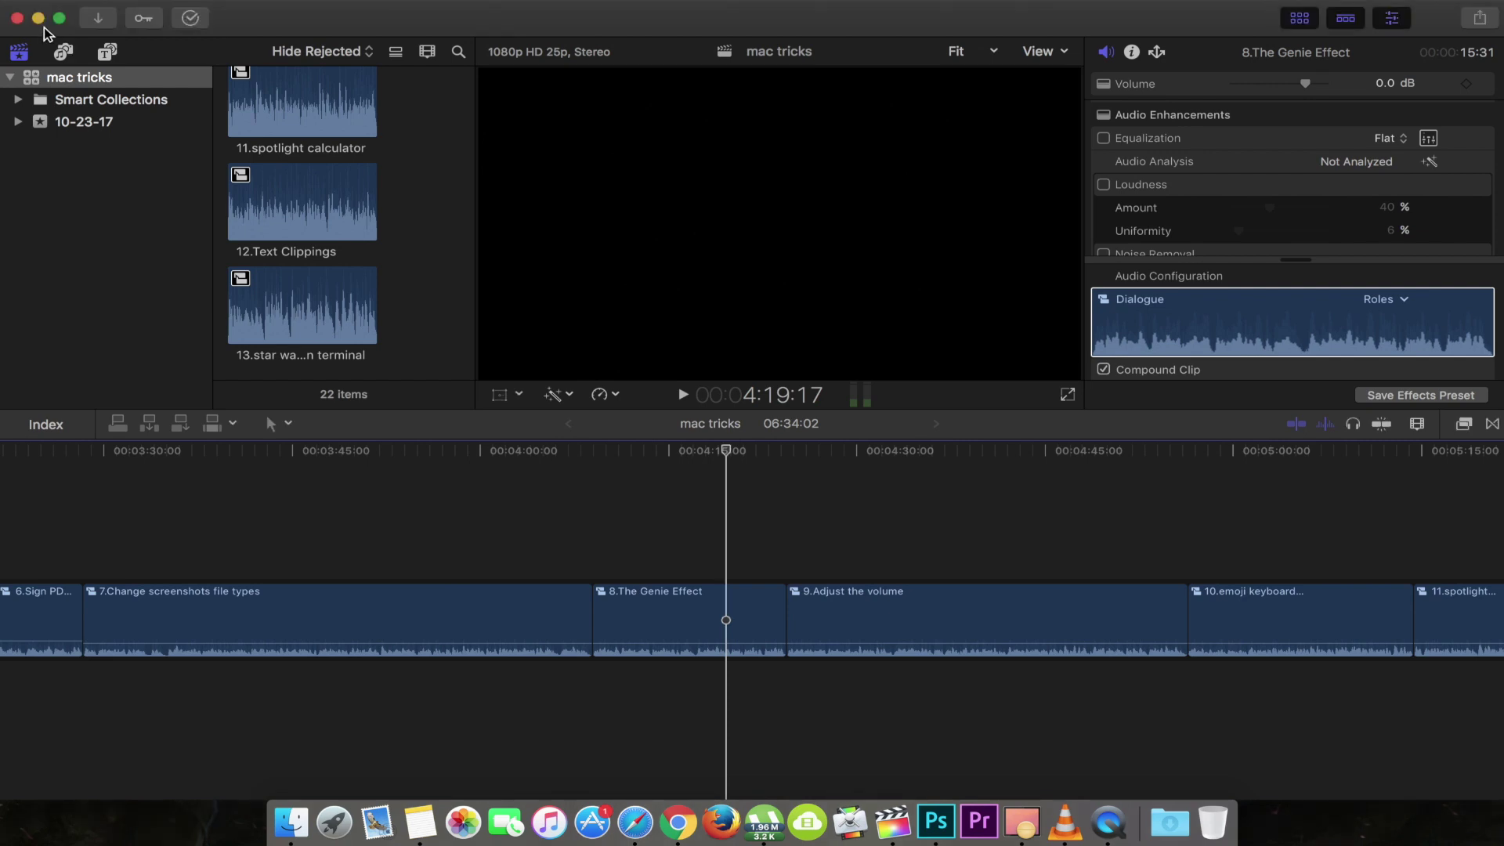
{"action": "left_click", "coordinate": [39, 18]}
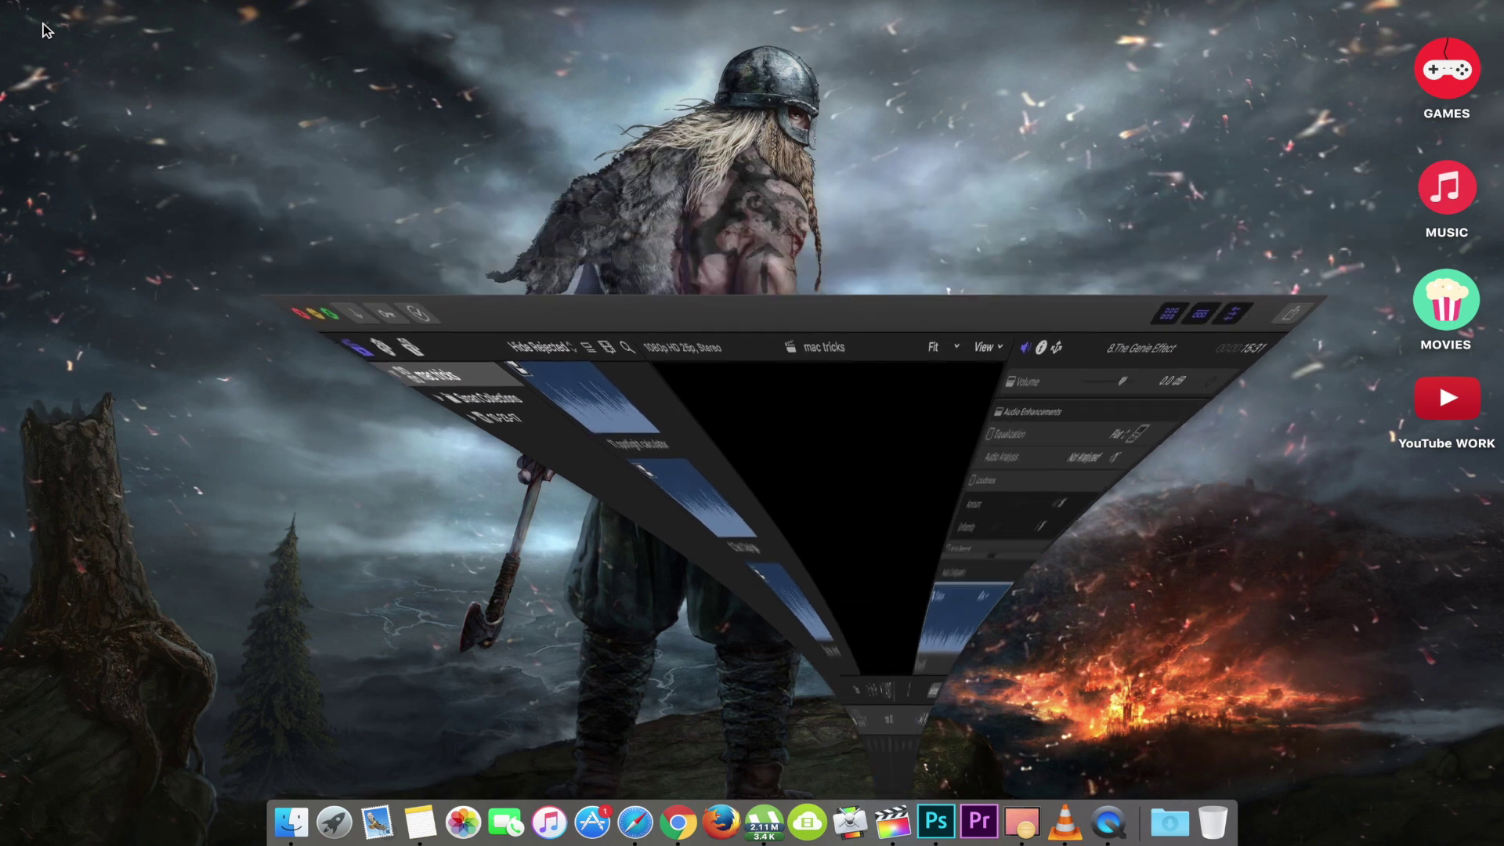
{"action": "left_click", "coordinate": [420, 818]}
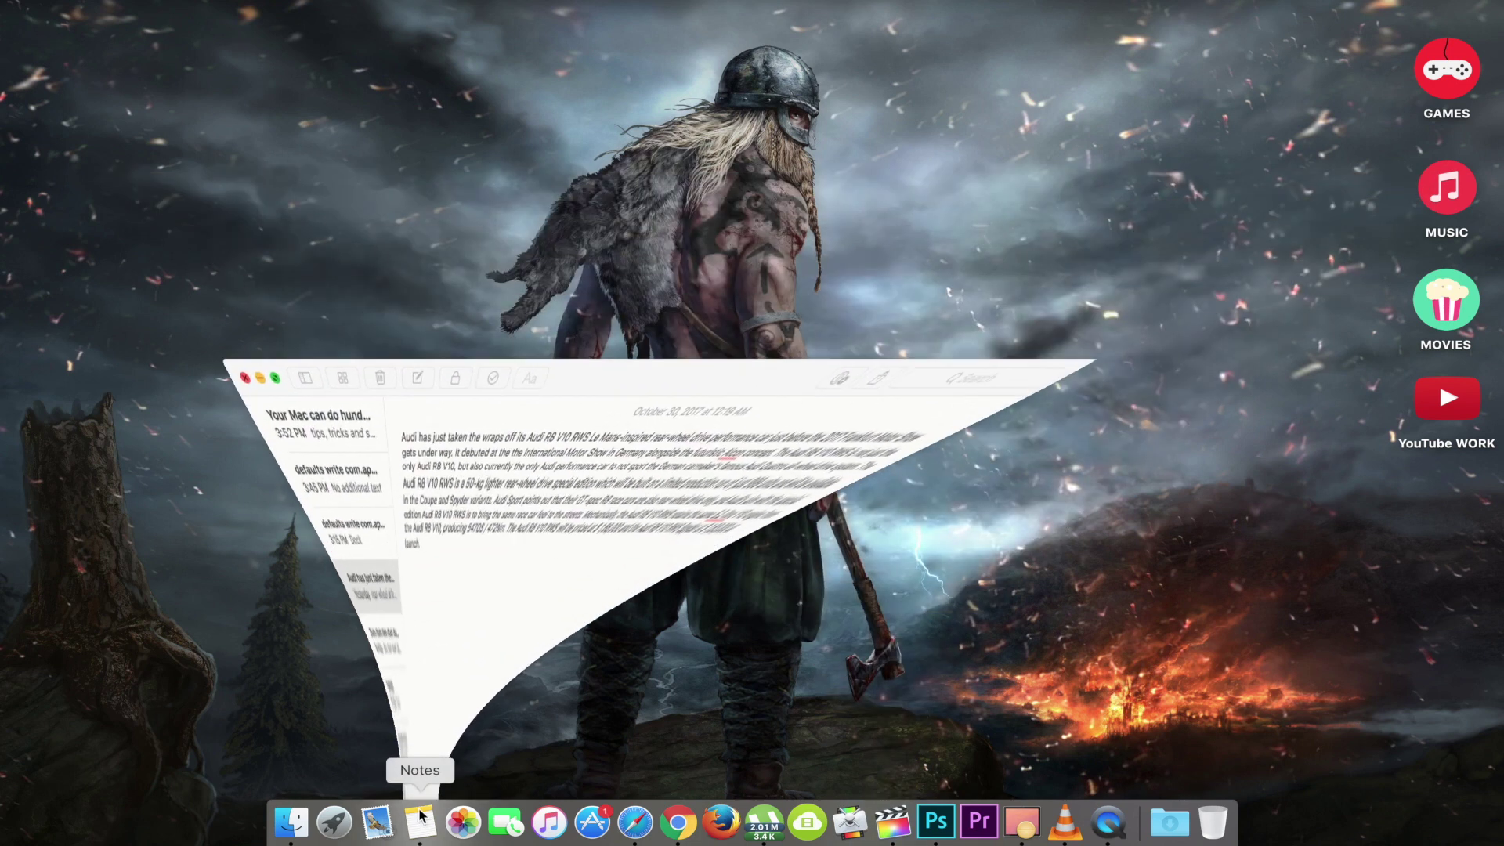
{"action": "left_click", "coordinate": [632, 824]}
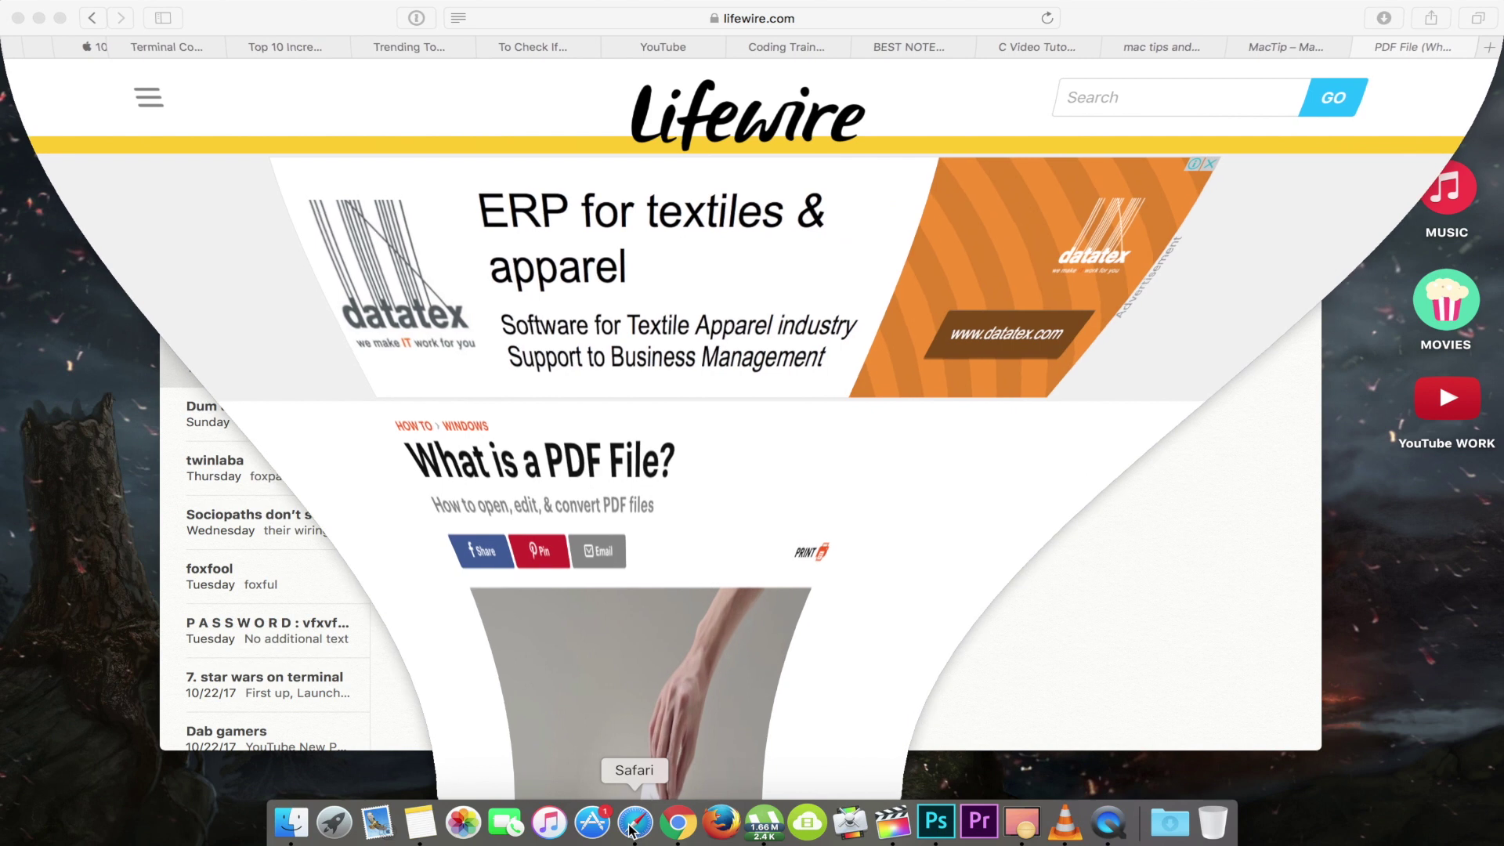
{"action": "left_click", "coordinate": [681, 831]}
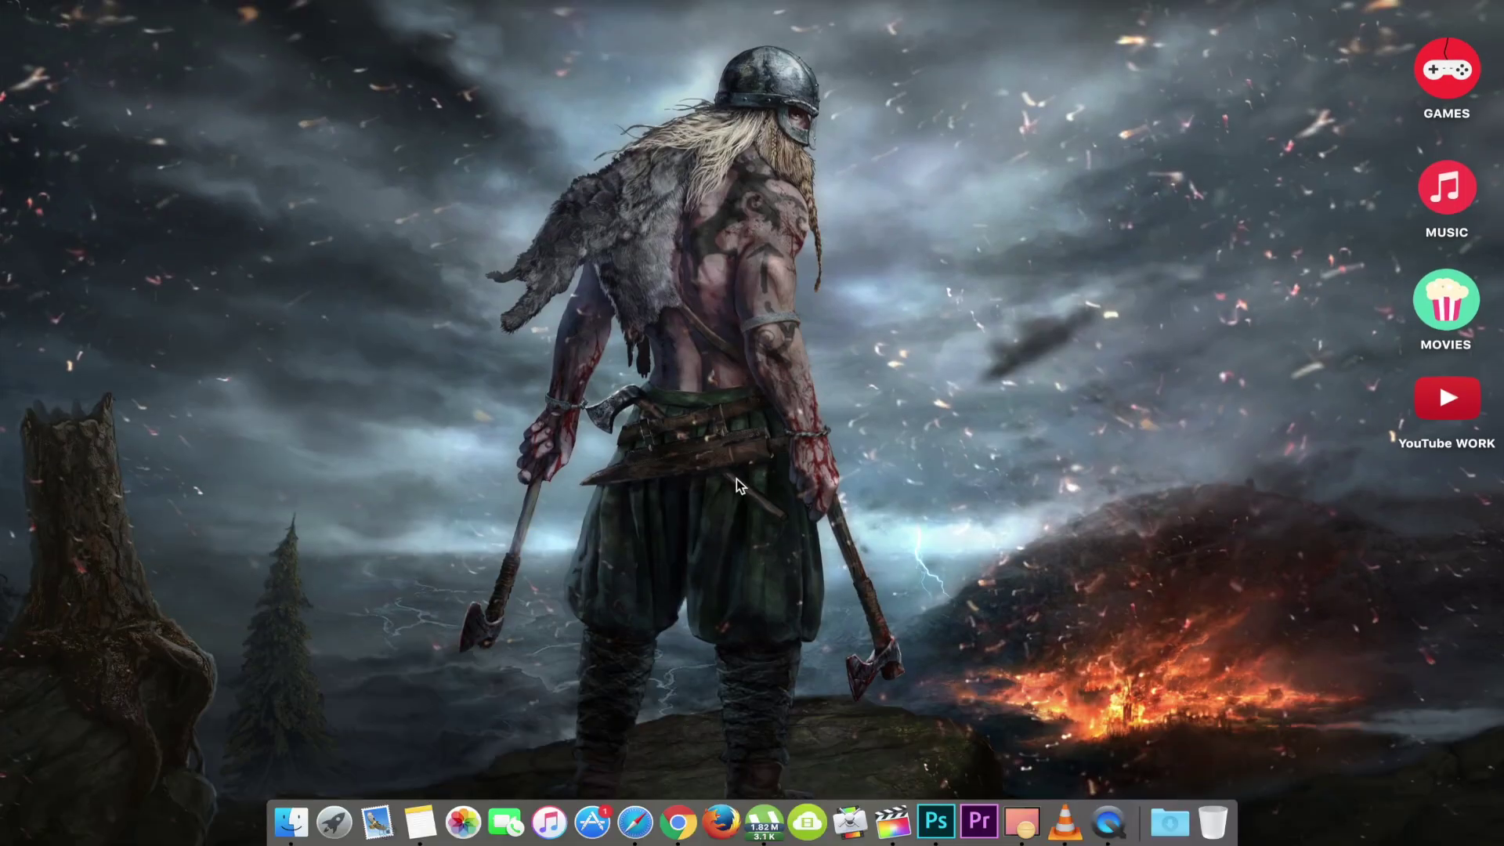
- Nudge the volume up and down in quarter steps with Shift+Option, ending several steps louder
{"action": "key", "text": "XF86AudioRaiseVolume"}
{"action": "key", "text": "XF86AudioRaiseVolume"}
{"action": "key", "text": "XF86AudioRaiseVolume"}
{"action": "key", "text": "XF86AudioRaiseVolume"}
{"action": "key", "text": "XF86AudioLowerVolume"}
{"action": "key", "text": "XF86AudioLowerVolume"}
{"action": "key", "text": "XF86AudioLowerVolume"}
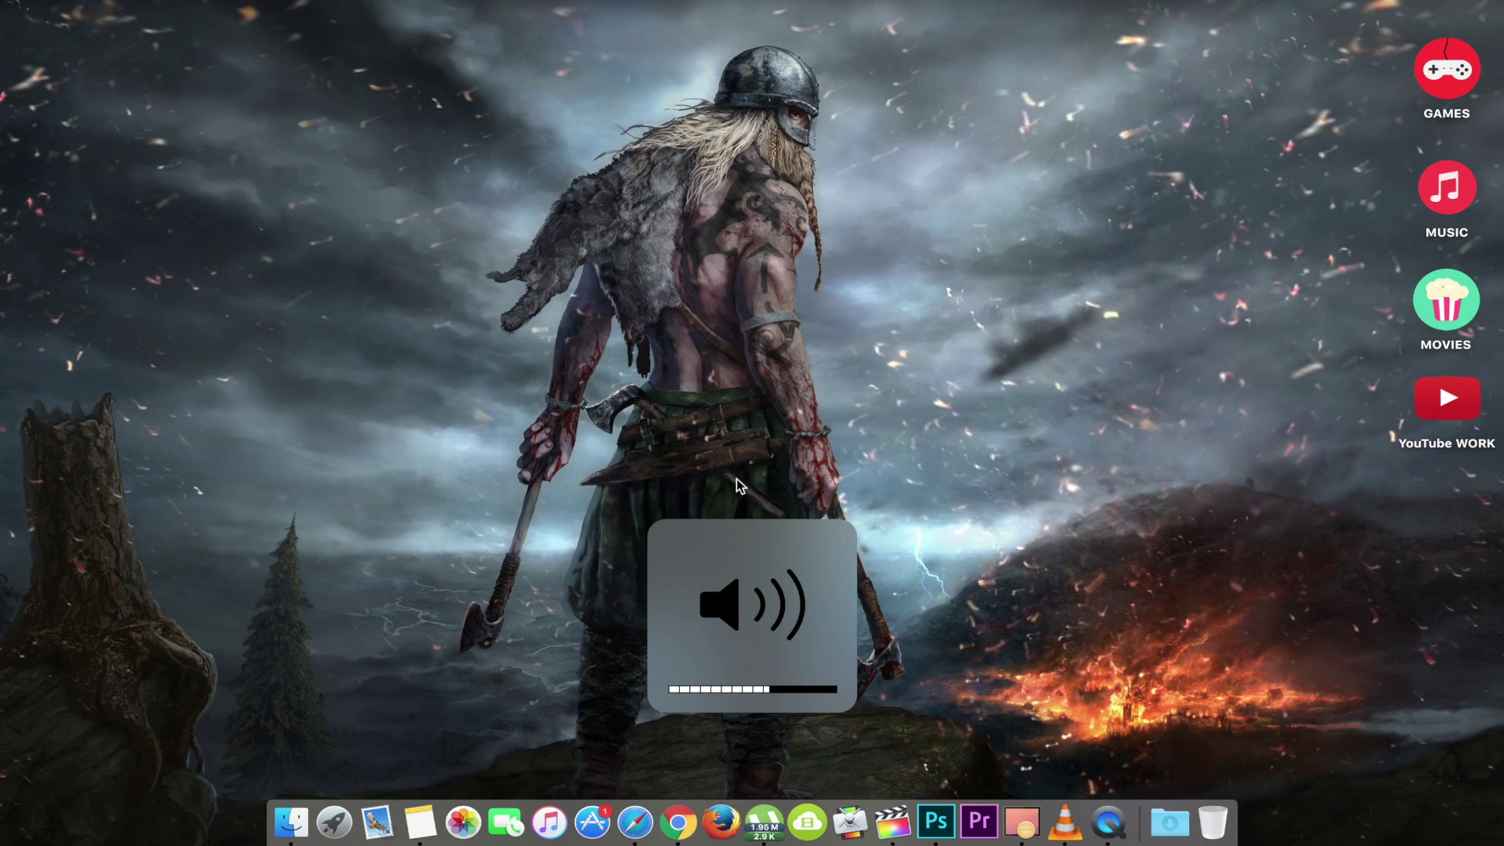
{"action": "key", "text": "XF86AudioRaiseVolume"}
{"action": "key", "text": "XF86AudioLowerVolume"}
{"action": "key", "text": "XF86AudioRaiseVolume"}
{"action": "key", "text": "XF86AudioRaiseVolume"}
{"action": "key", "text": "XF86AudioRaiseVolume"}
{"action": "key", "text": "XF86AudioRaiseVolume"}
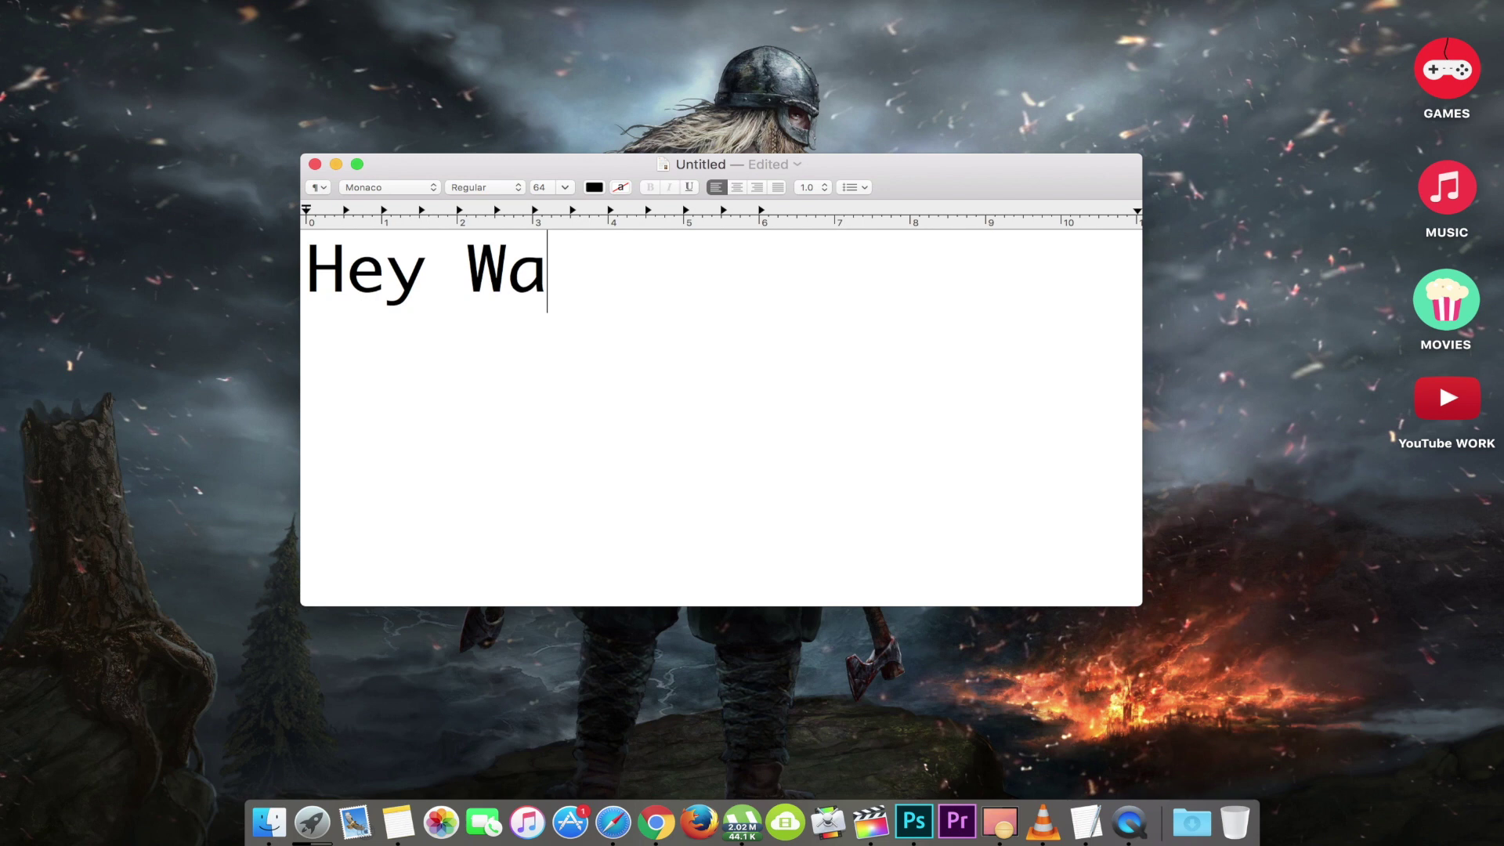
- Type 'Hey Wassup?' in TextEdit and add a fist emoji after it
{"action": "type", "text": "up?"}
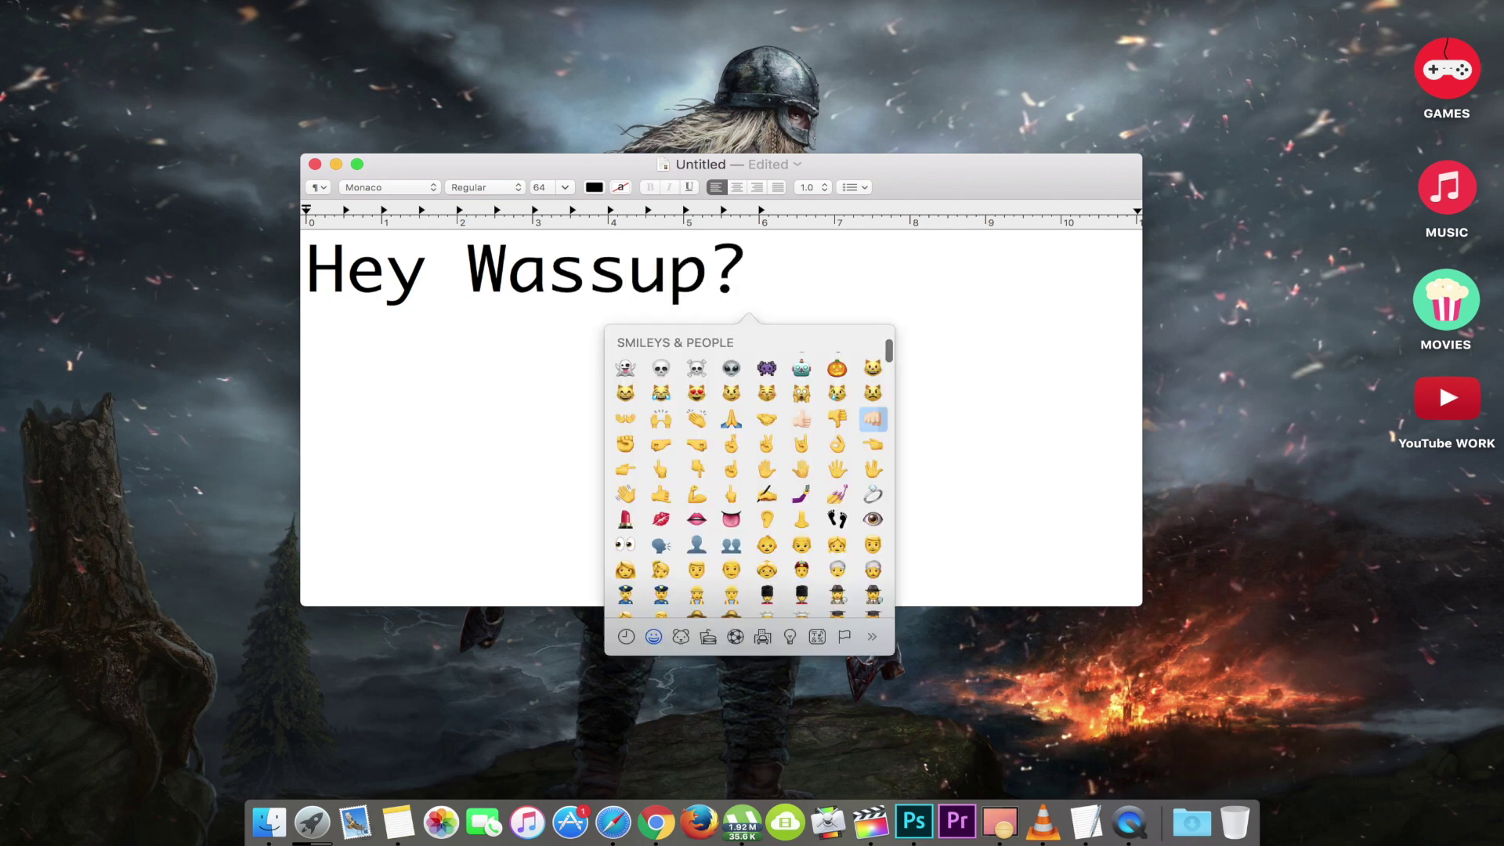
{"action": "key", "text": "ctrl+super+space"}
{"action": "left_click", "coordinate": [876, 422]}
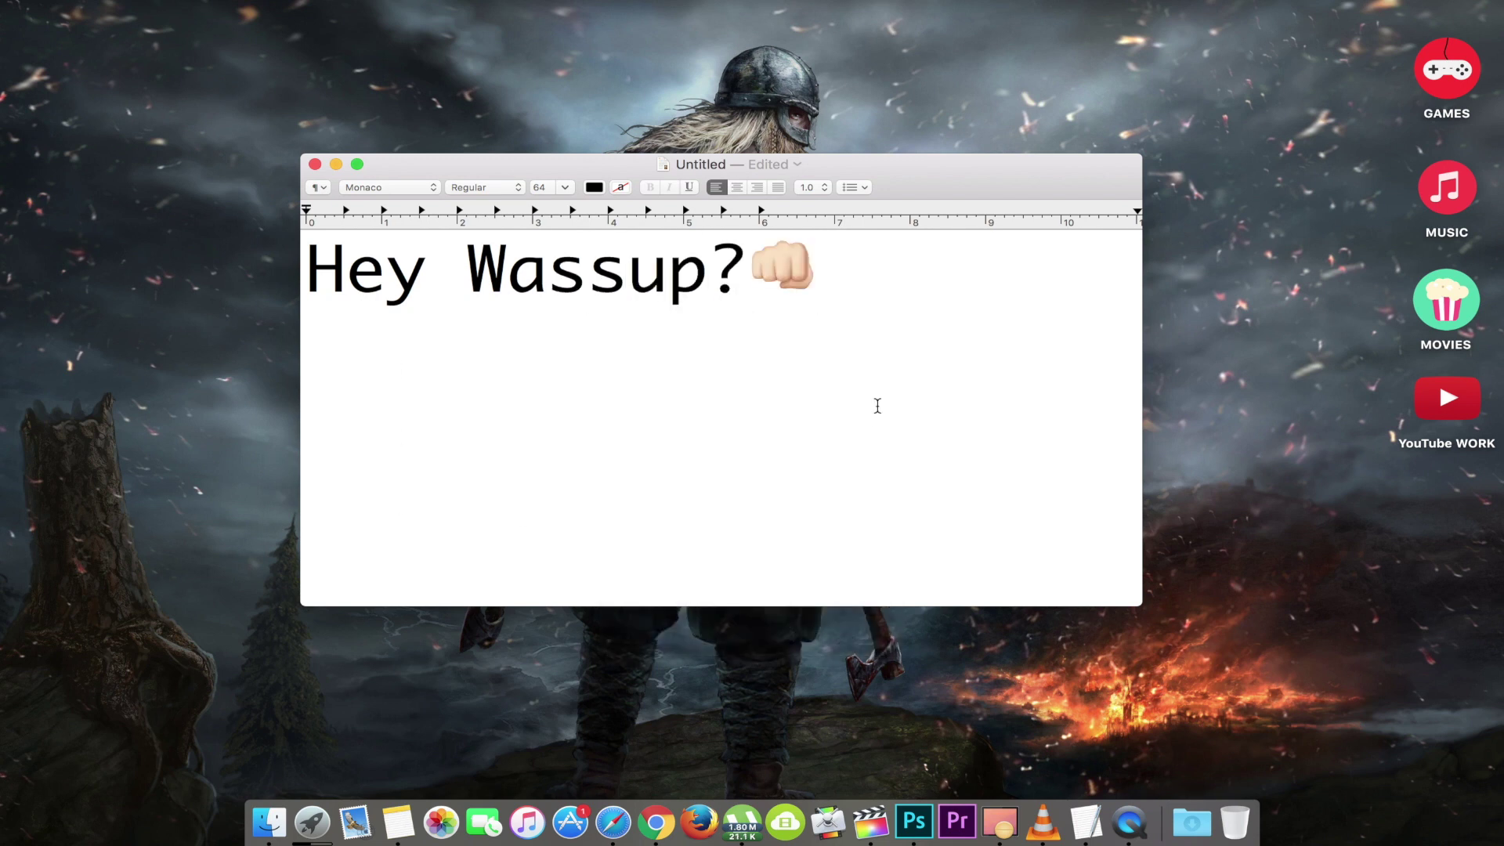
- In the full character viewer, browse Arrows, Letterlike Symbols, Parentheses and Punctuation, then return to Emoji
{"action": "key", "text": "ctrl+super+space"}
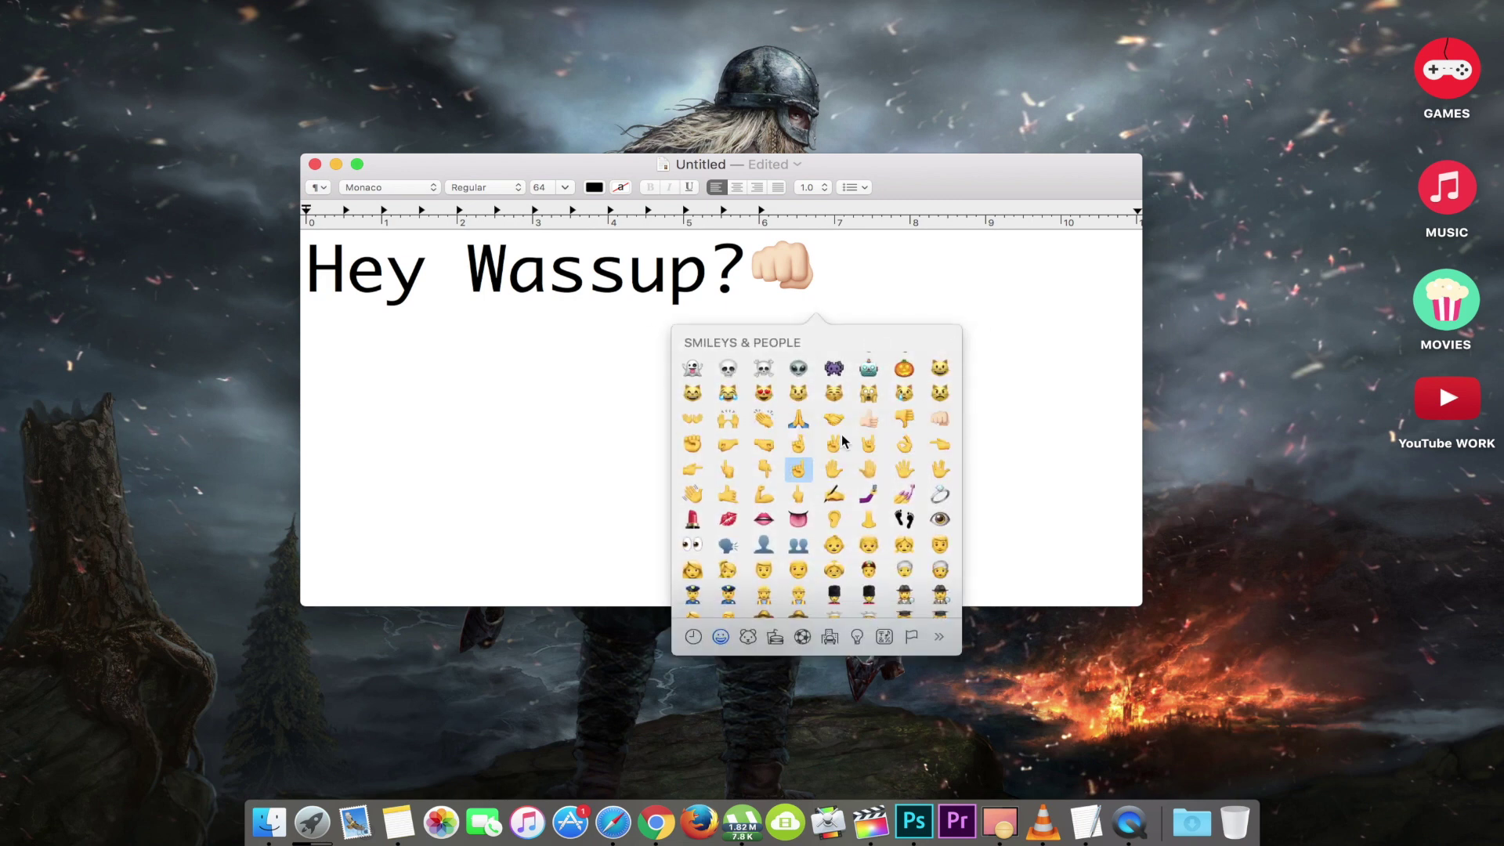
{"action": "scroll", "coordinate": [822, 407], "scroll_direction": "up", "scroll_amount": 10}
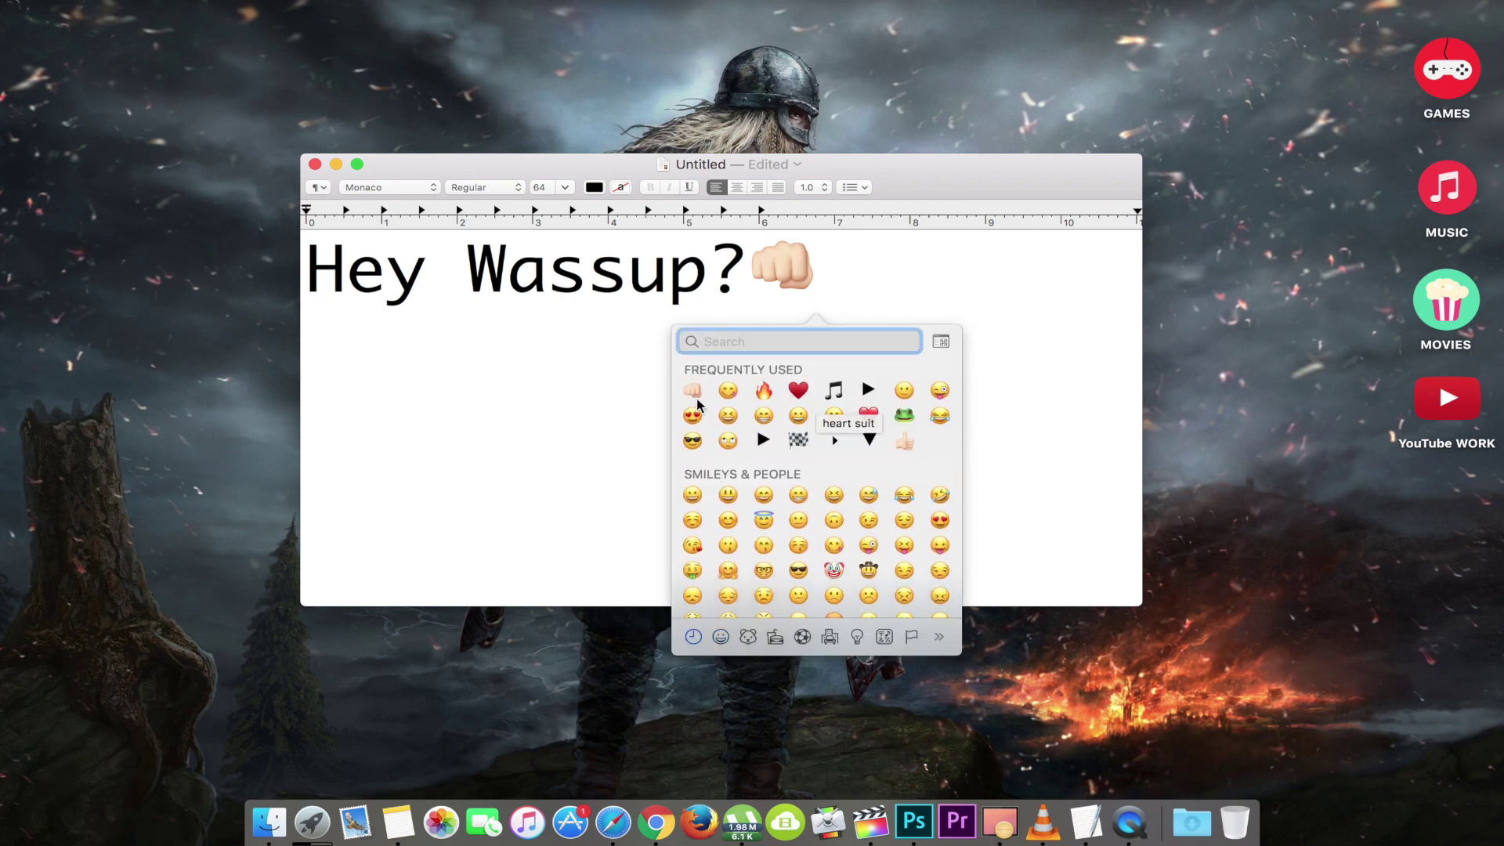
{"action": "scroll", "coordinate": [822, 423], "scroll_direction": "up", "scroll_amount": 3}
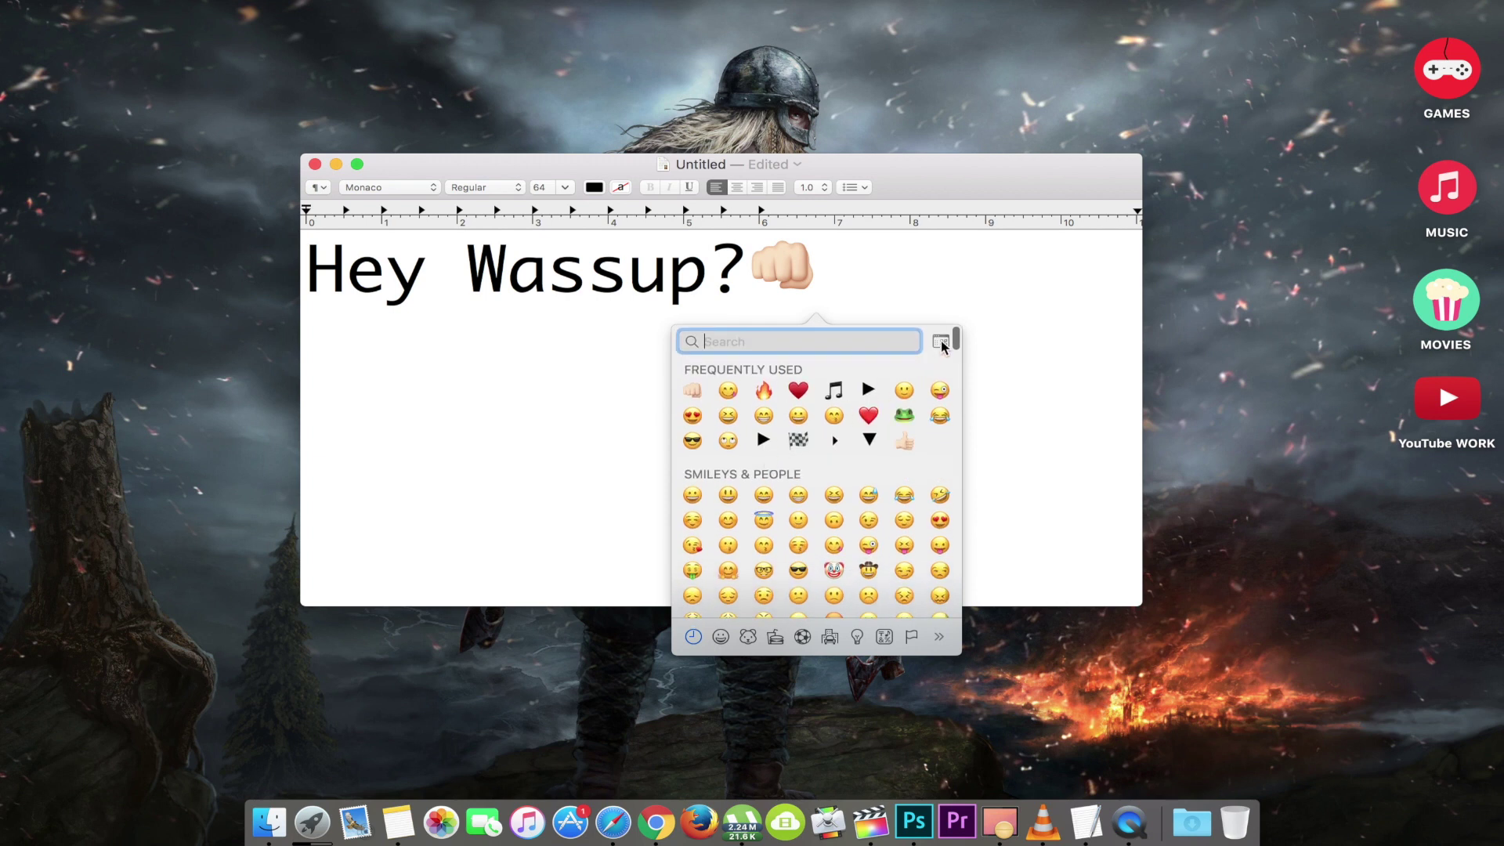
{"action": "left_click", "coordinate": [942, 345]}
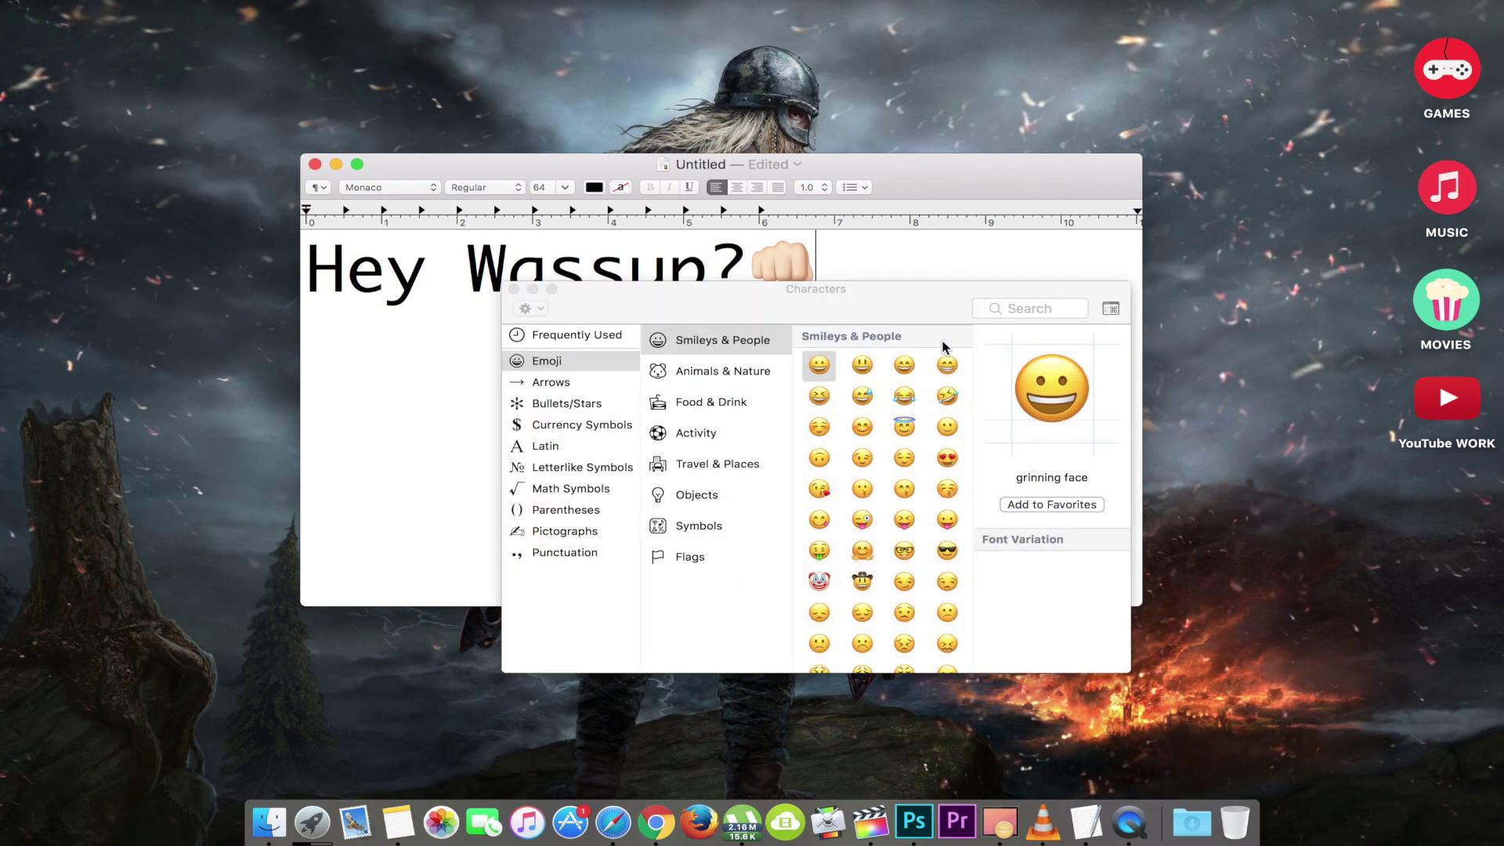
{"action": "left_click", "coordinate": [562, 383]}
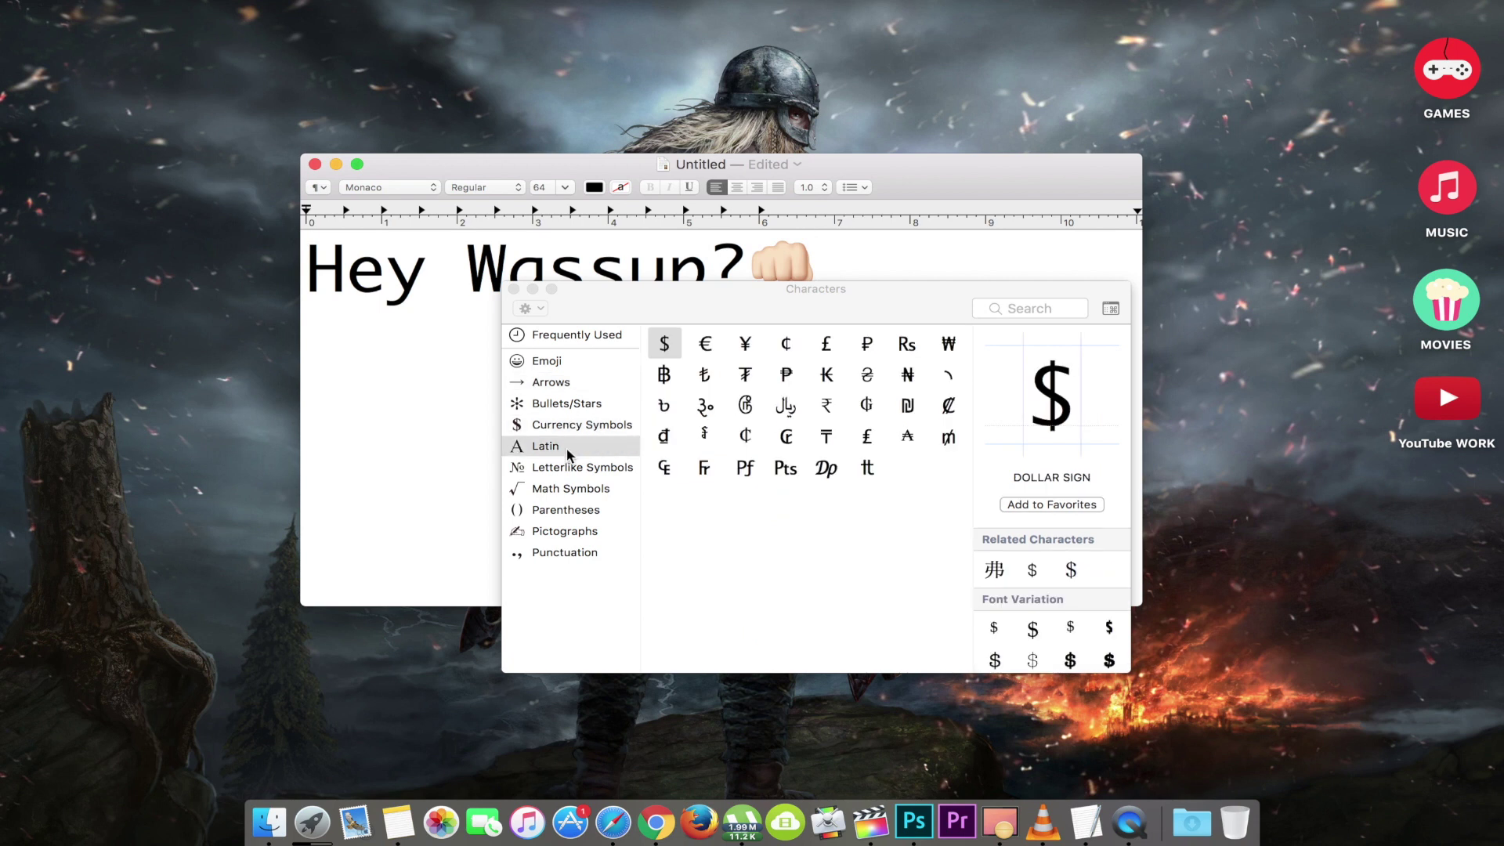
{"action": "left_click", "coordinate": [569, 467]}
{"action": "left_click", "coordinate": [572, 508]}
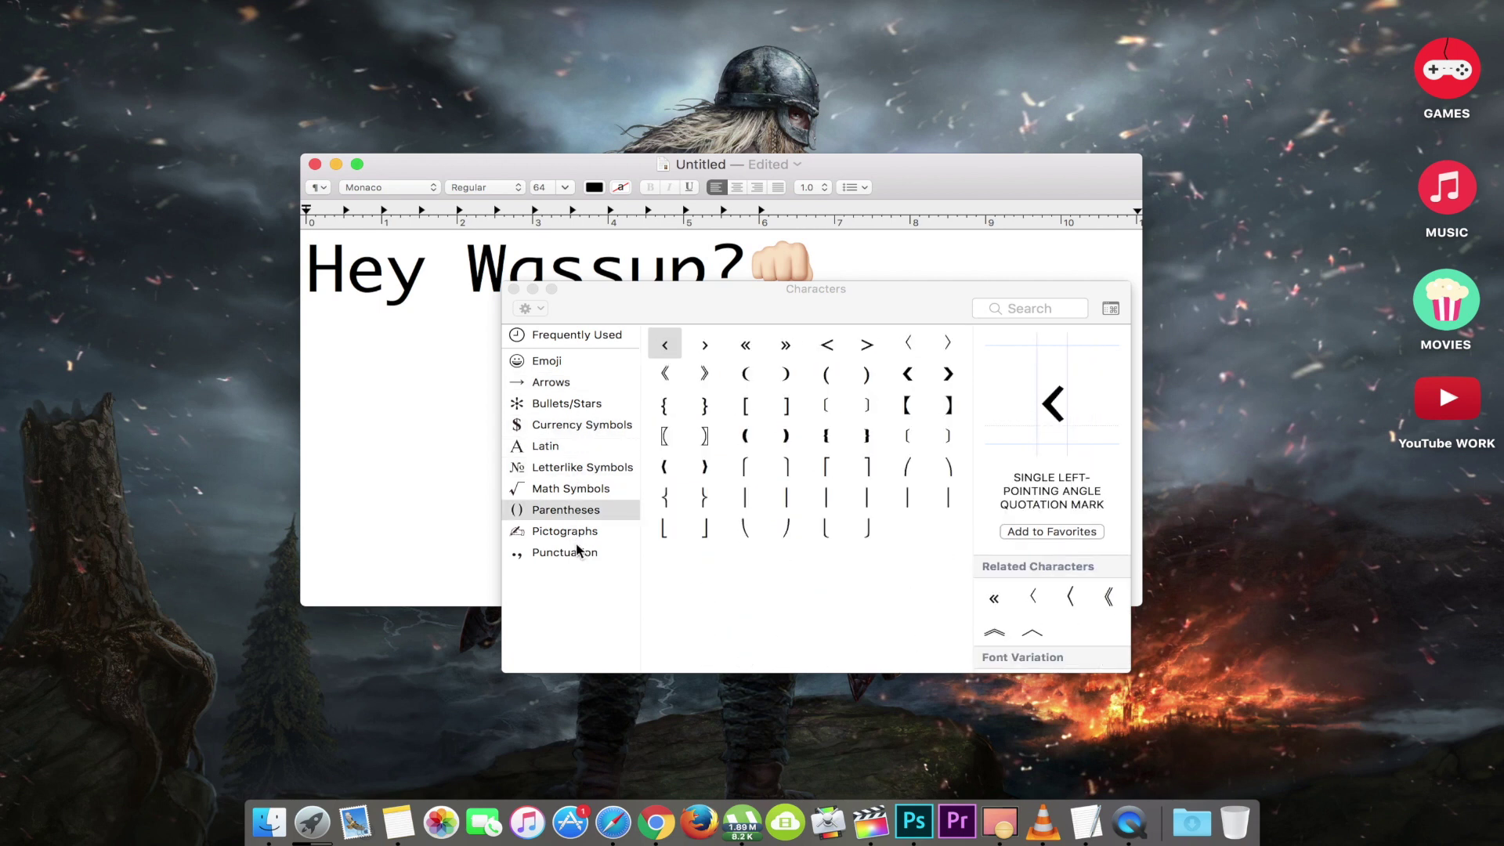
{"action": "left_click", "coordinate": [578, 551]}
{"action": "left_click", "coordinate": [566, 359]}
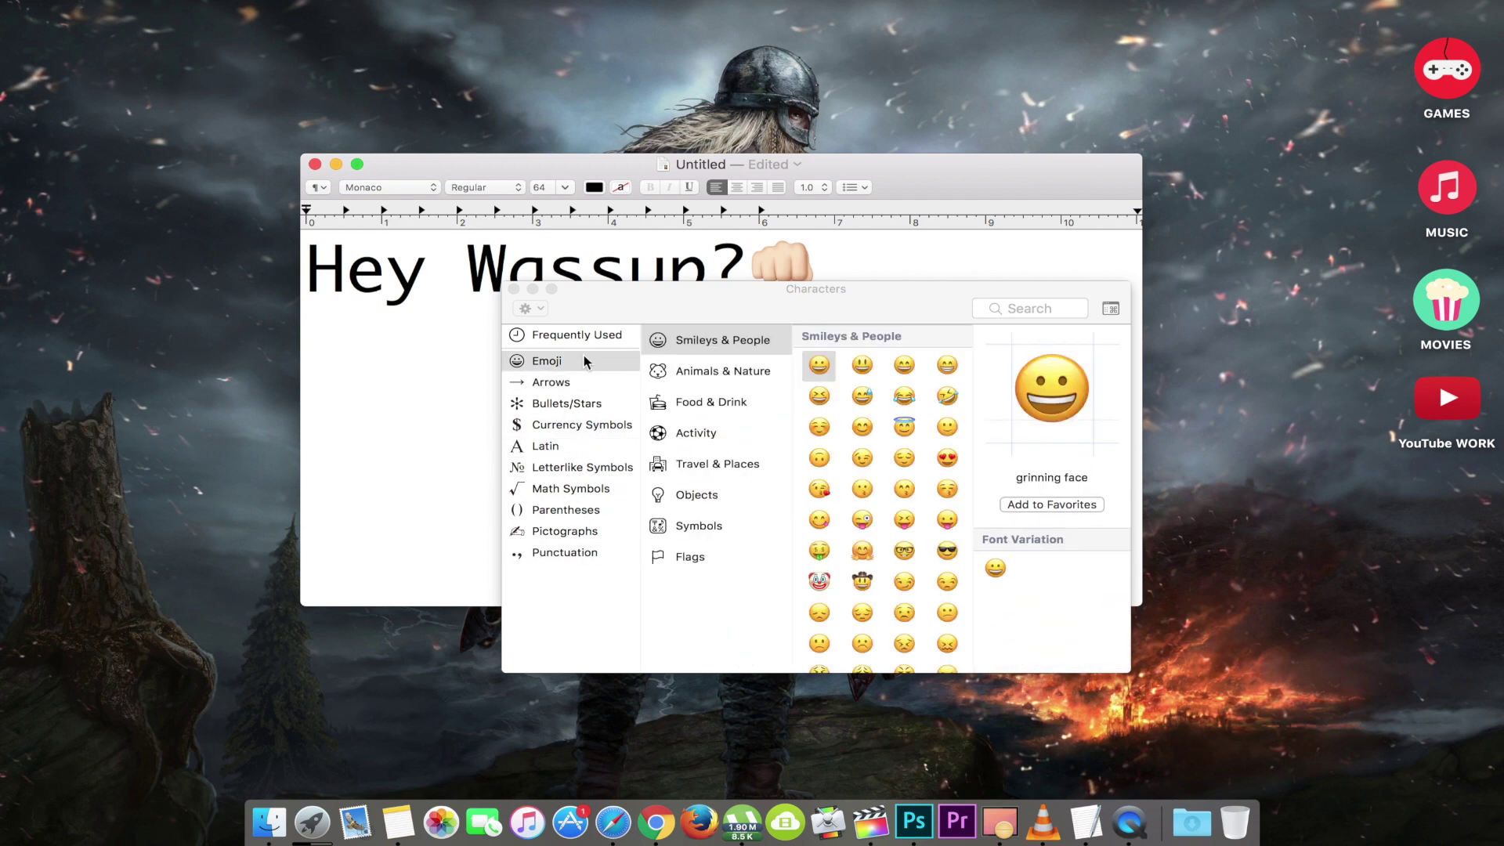
- Scroll through the Animals & Nature and Activity emoji categories
{"action": "scroll", "coordinate": [895, 415], "scroll_direction": "down", "scroll_amount": 10}
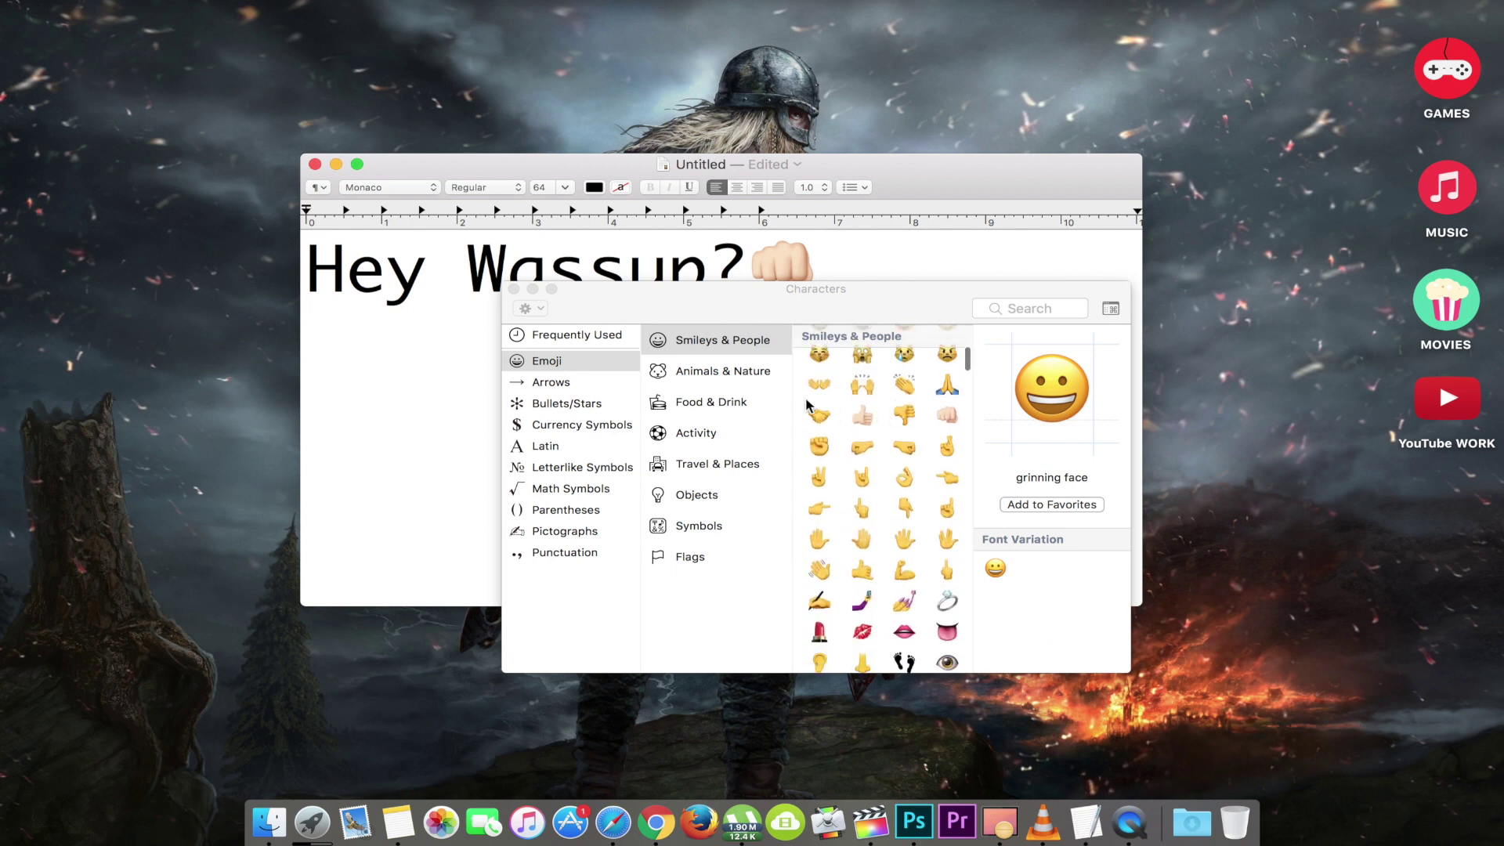
{"action": "left_click", "coordinate": [773, 376]}
{"action": "scroll", "coordinate": [908, 447], "scroll_direction": "down", "scroll_amount": 8}
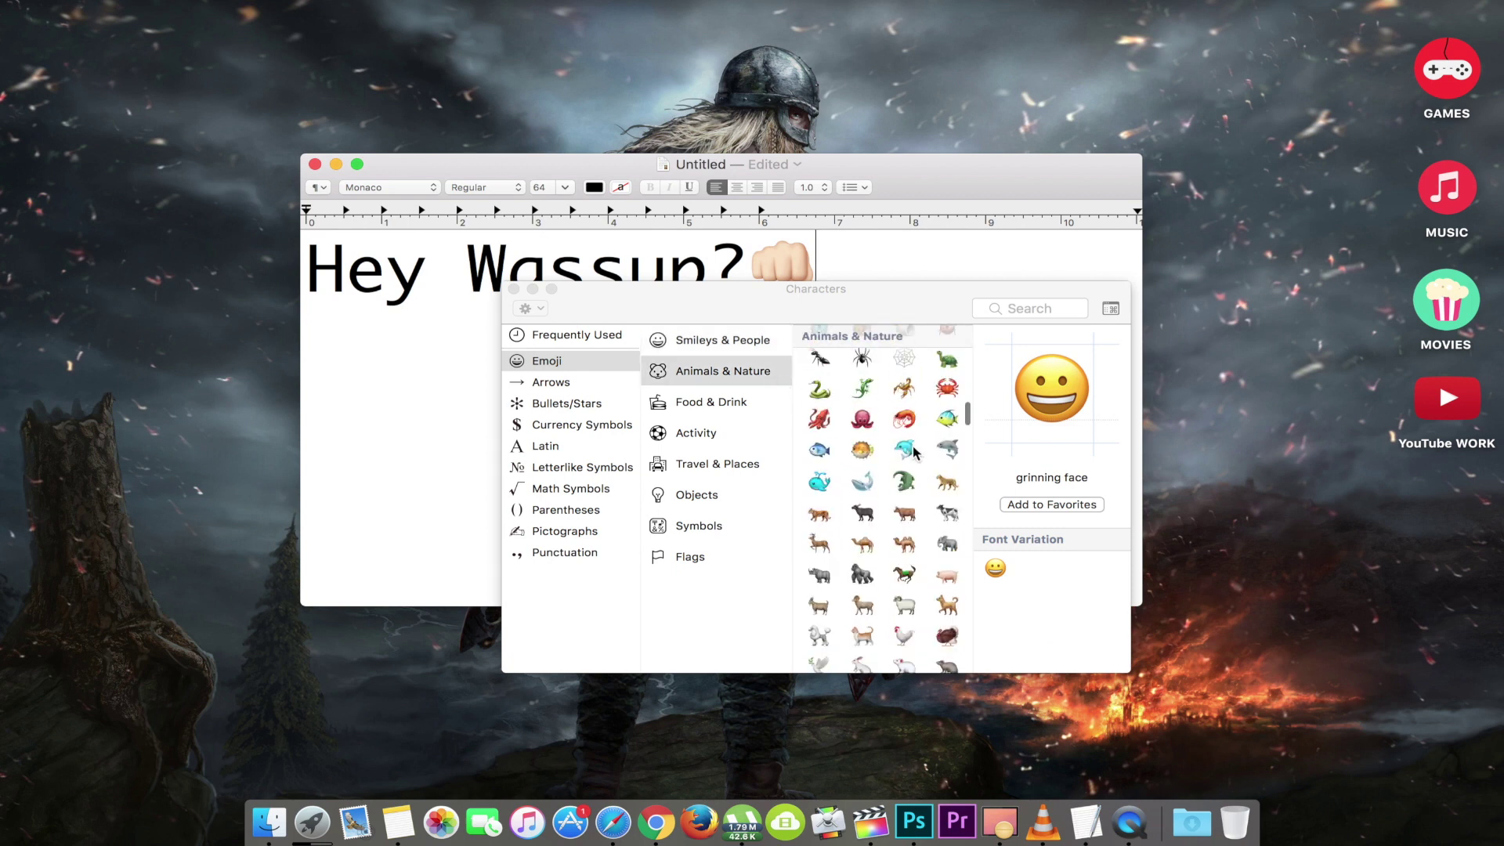
{"action": "scroll", "coordinate": [913, 451], "scroll_direction": "down", "scroll_amount": 10}
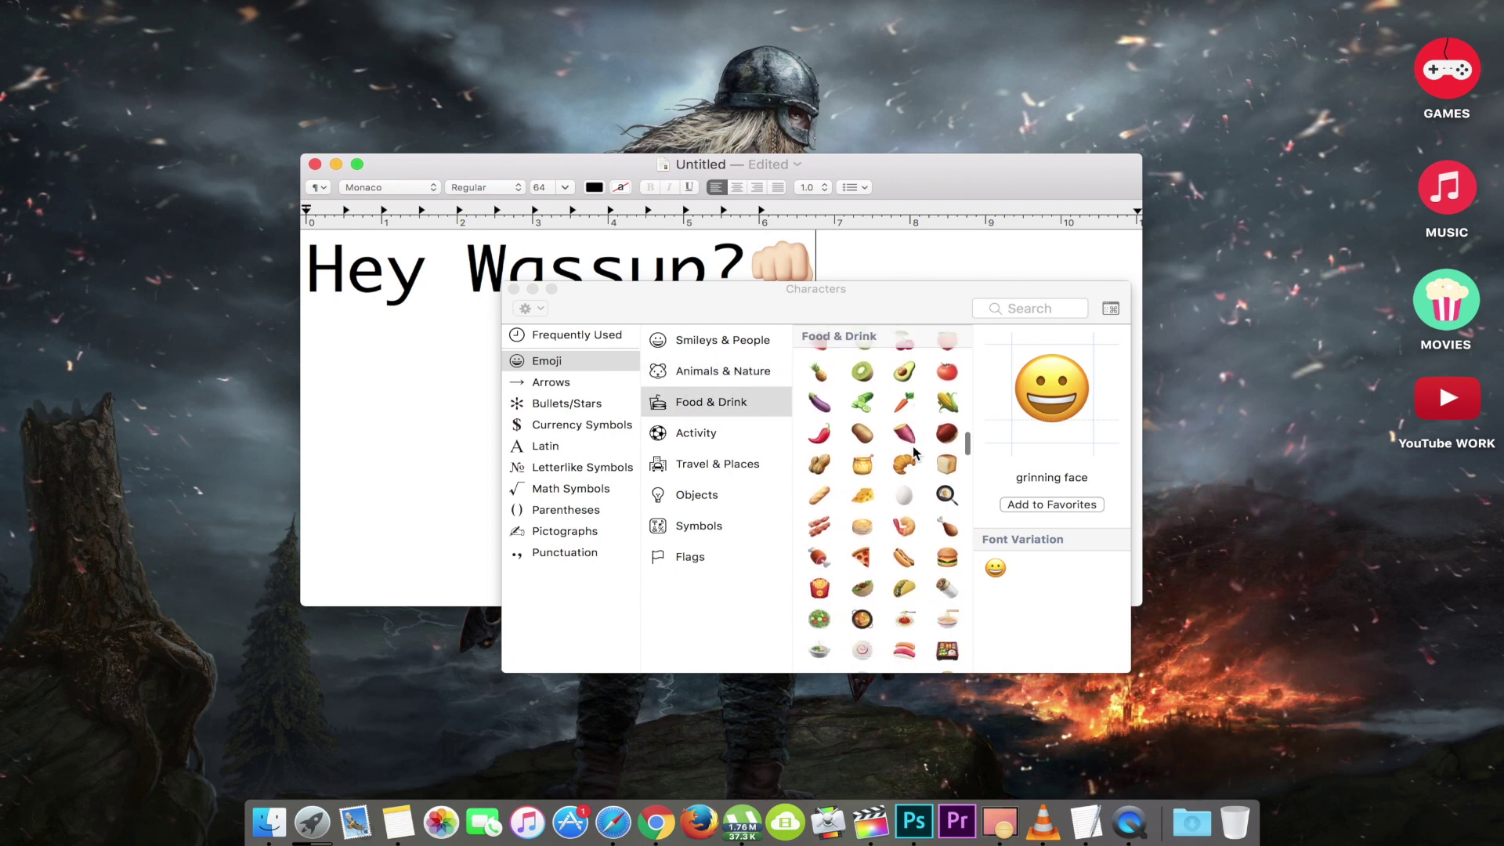
{"action": "scroll", "coordinate": [913, 452], "scroll_direction": "down", "scroll_amount": 8}
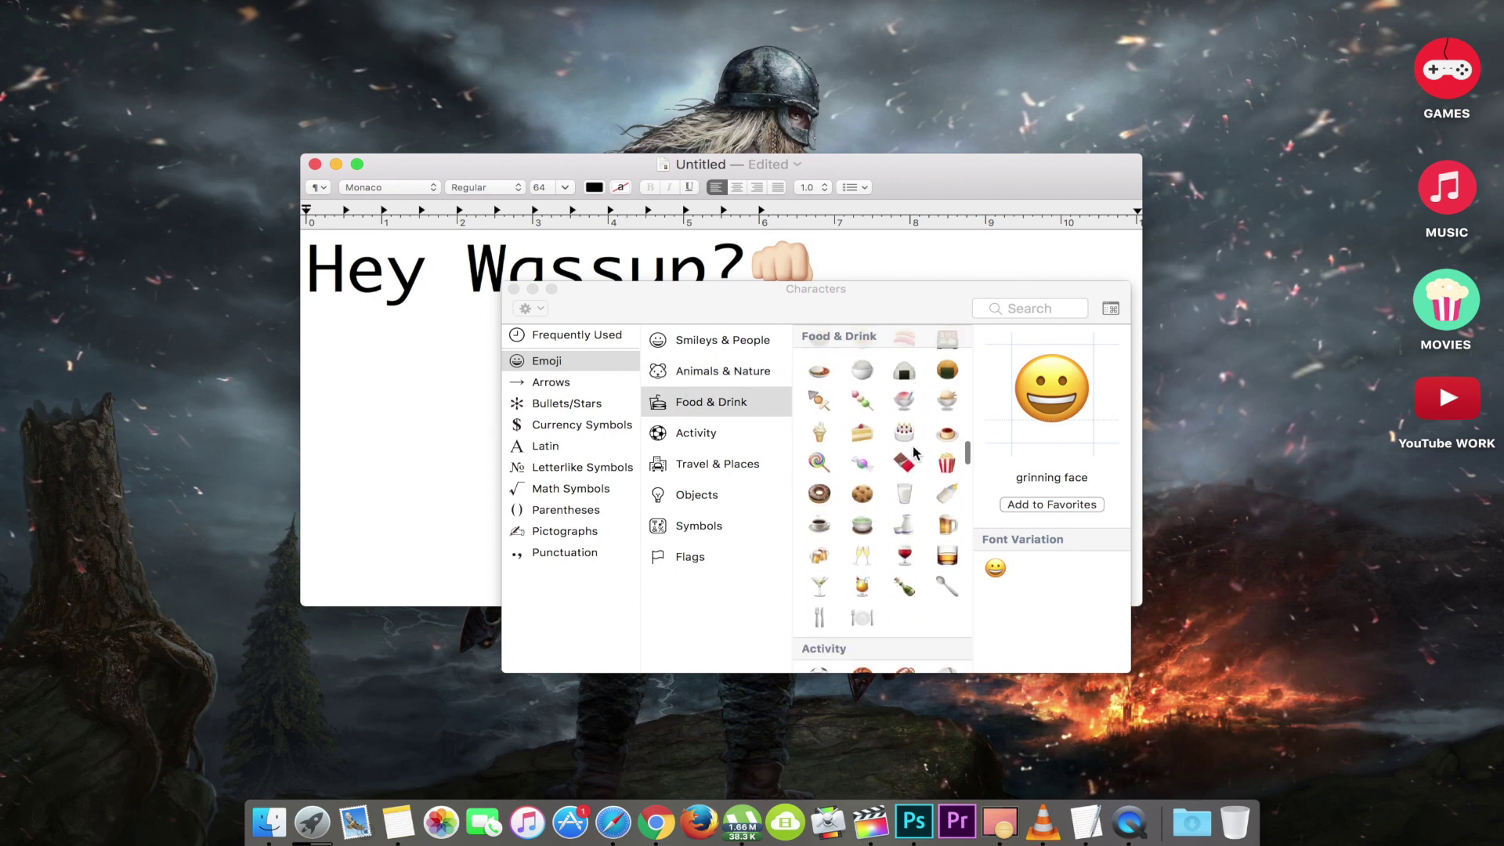
{"action": "left_click", "coordinate": [717, 433]}
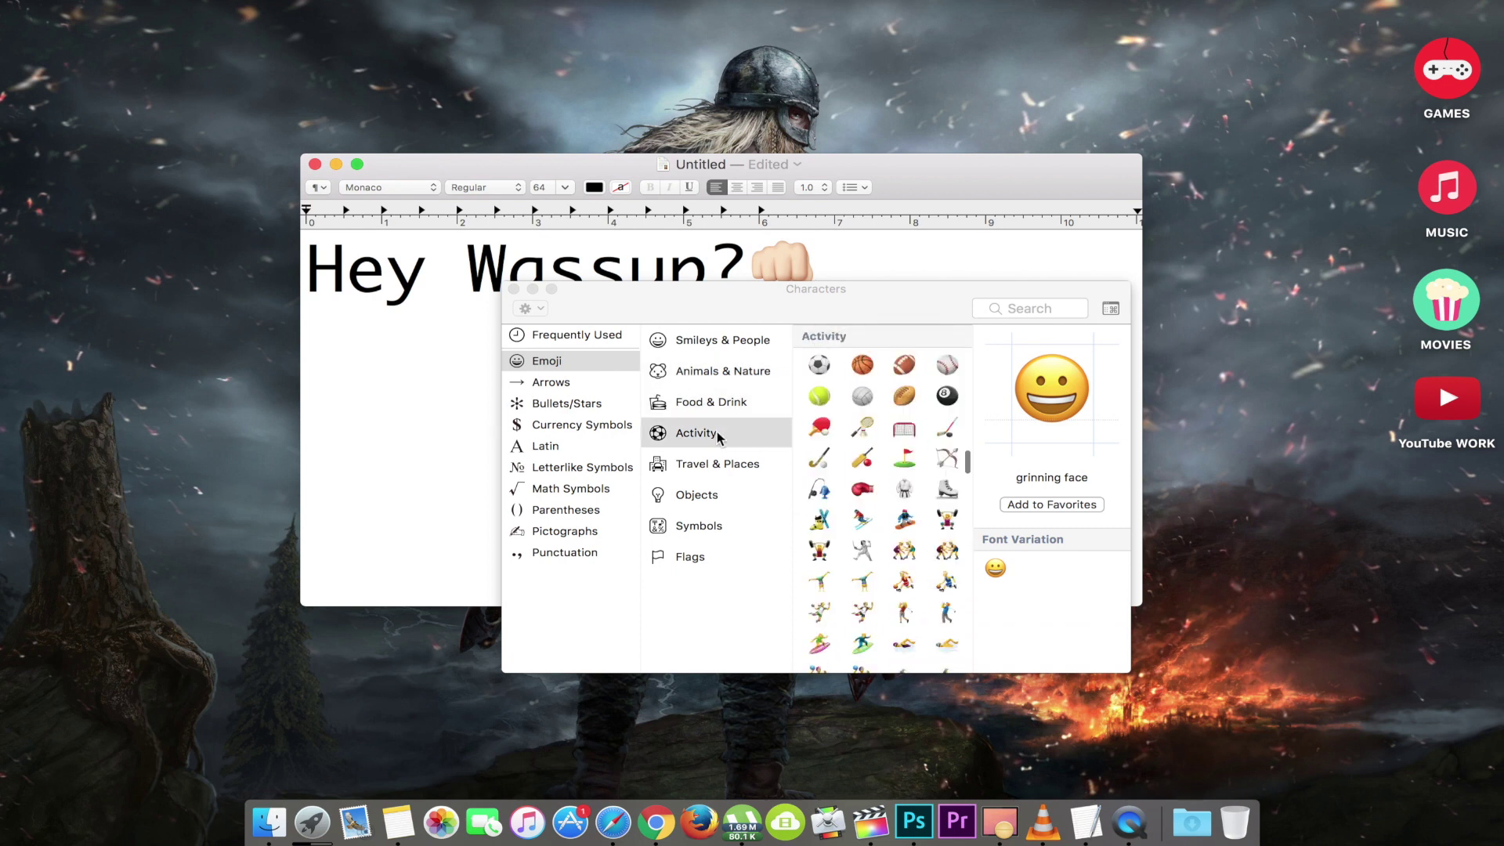
{"action": "scroll", "coordinate": [862, 489], "scroll_direction": "down", "scroll_amount": 5}
{"action": "scroll", "coordinate": [861, 489], "scroll_direction": "down", "scroll_amount": 12}
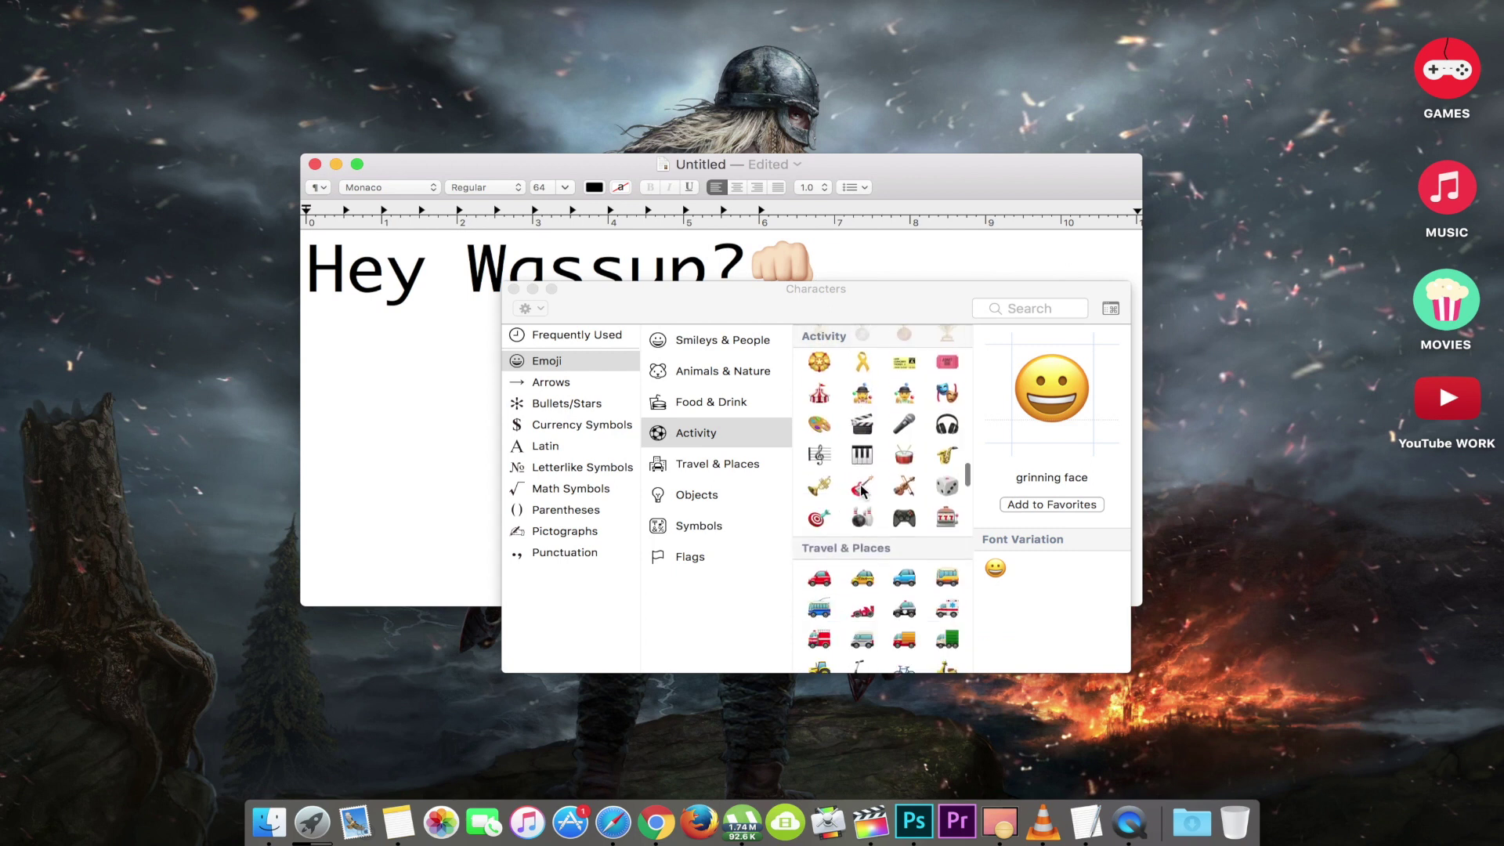
{"action": "scroll", "coordinate": [861, 490], "scroll_direction": "down", "scroll_amount": 1}
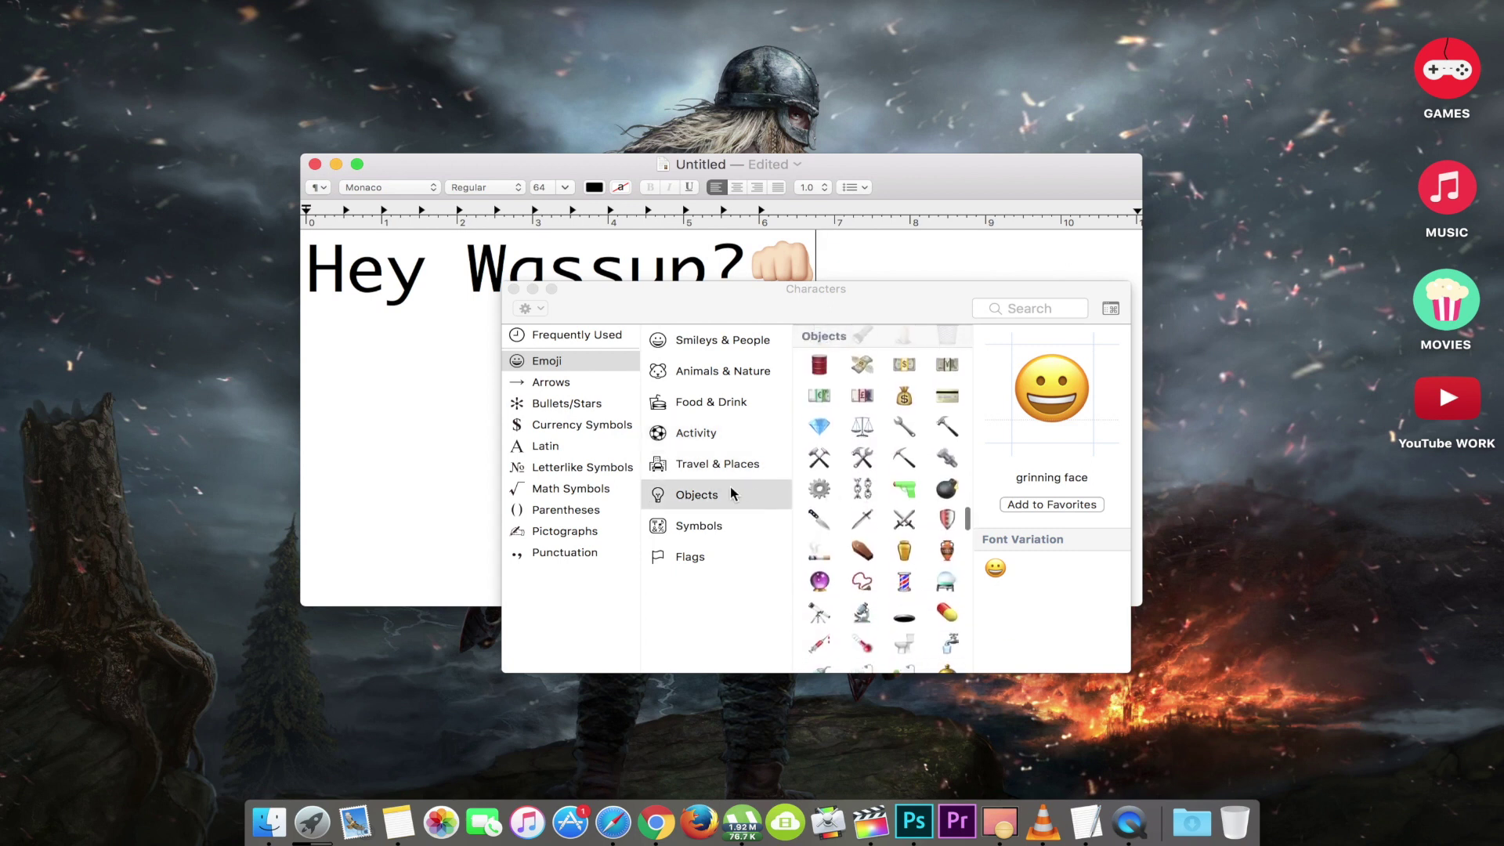
- Jump to the Symbols emoji, then scroll back up to the smileys
{"action": "left_click", "coordinate": [697, 529]}
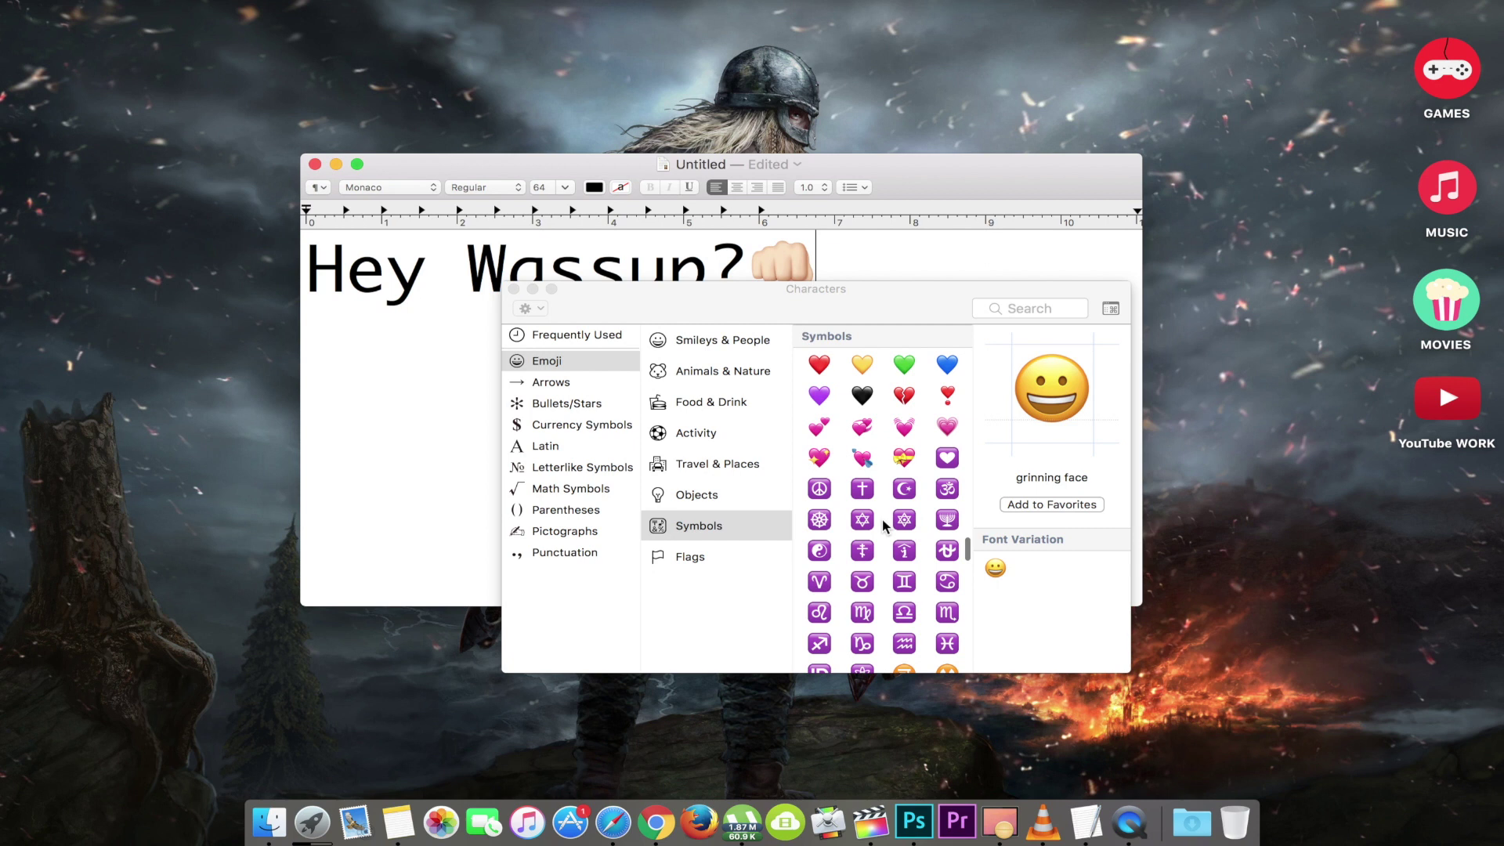
{"action": "scroll", "coordinate": [882, 520], "scroll_direction": "down", "scroll_amount": 5}
{"action": "scroll", "coordinate": [883, 524], "scroll_direction": "up", "scroll_amount": 10}
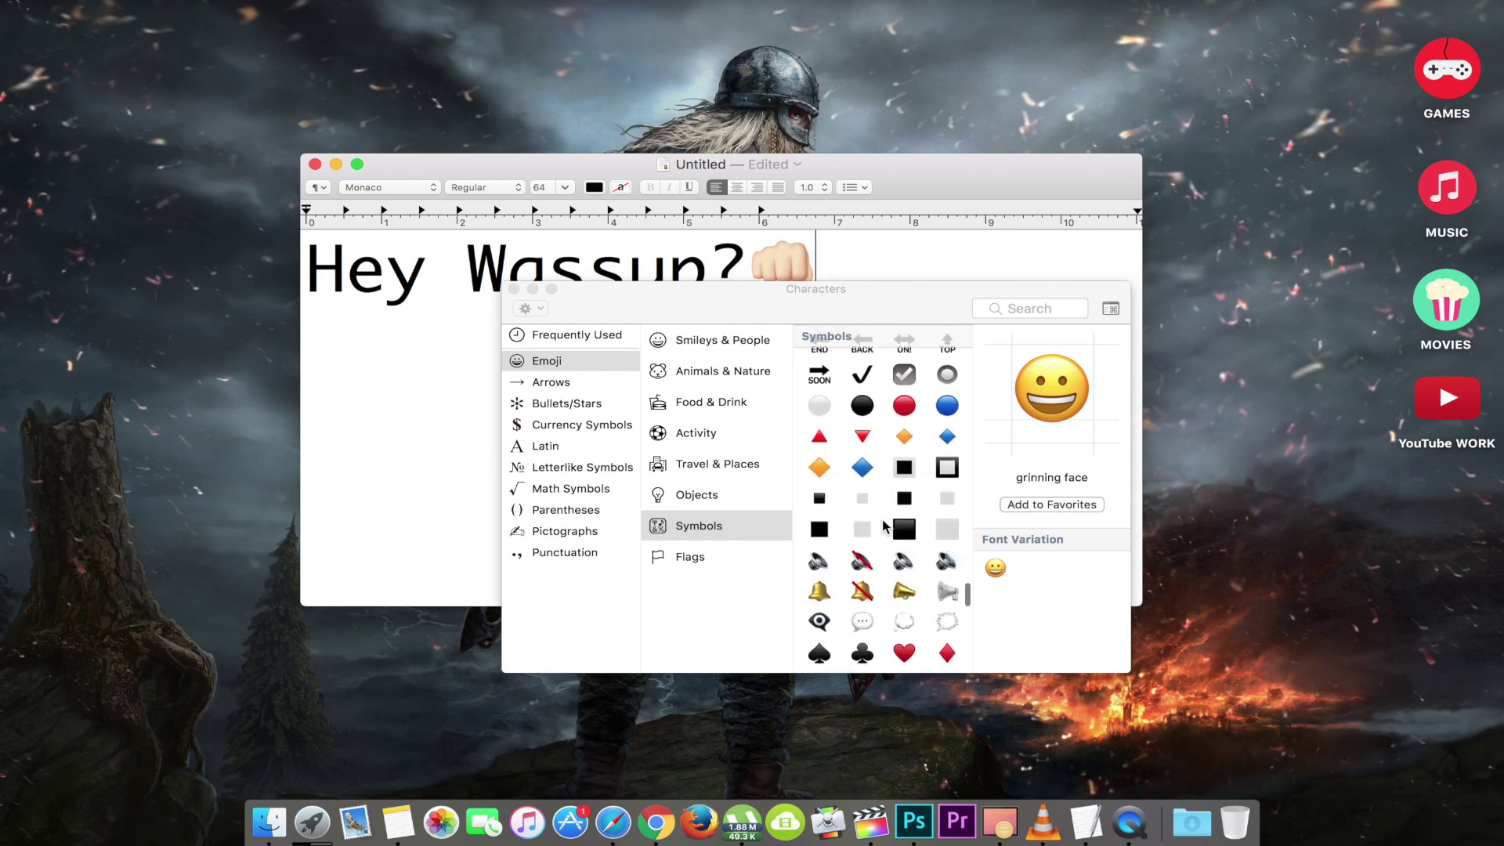
{"action": "scroll", "coordinate": [882, 525], "scroll_direction": "up", "scroll_amount": 15}
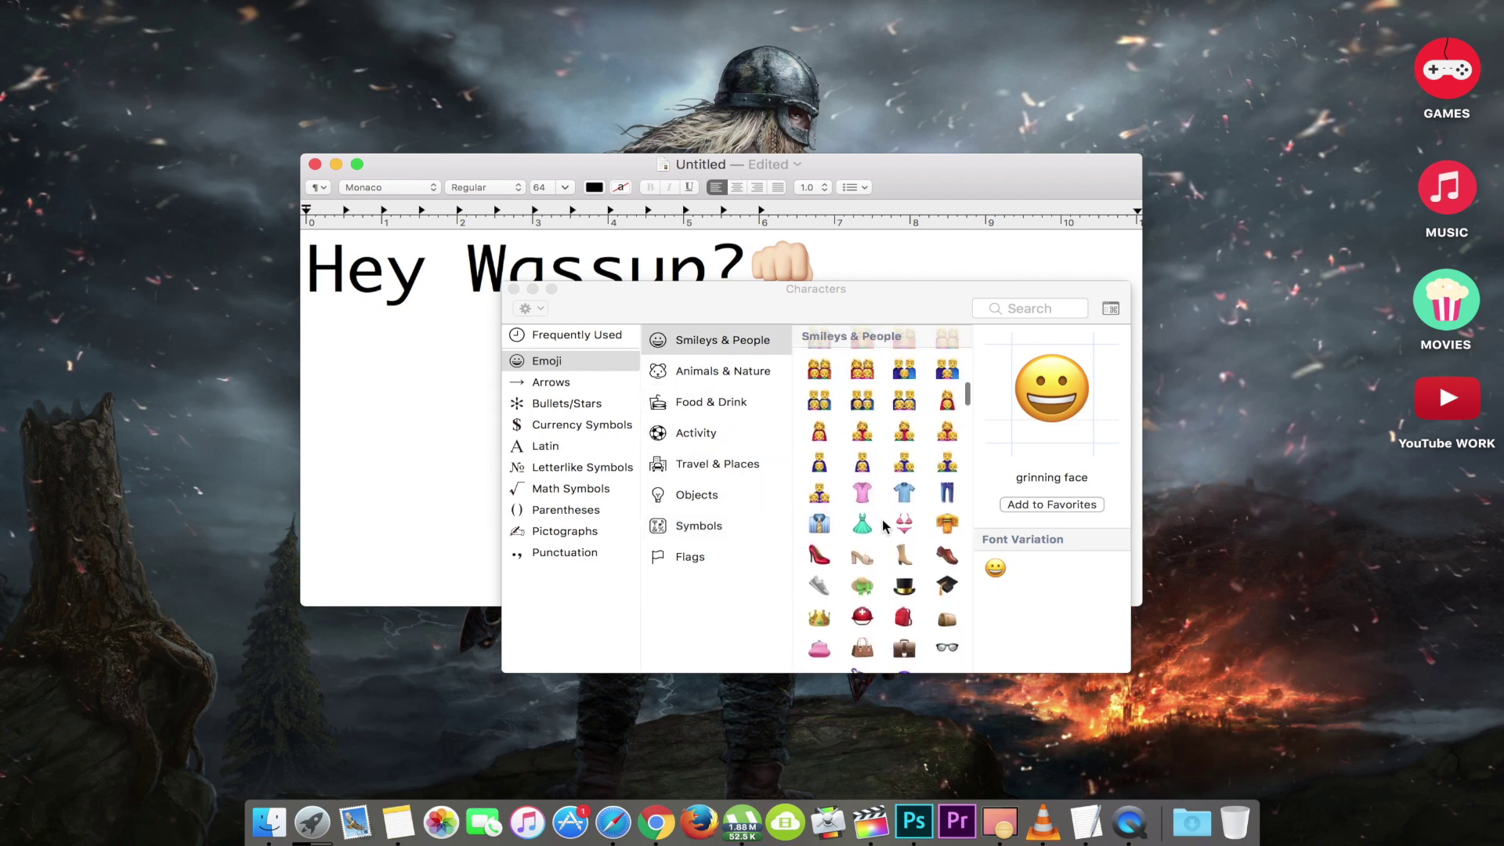
{"action": "scroll", "coordinate": [881, 521], "scroll_direction": "up", "scroll_amount": 10}
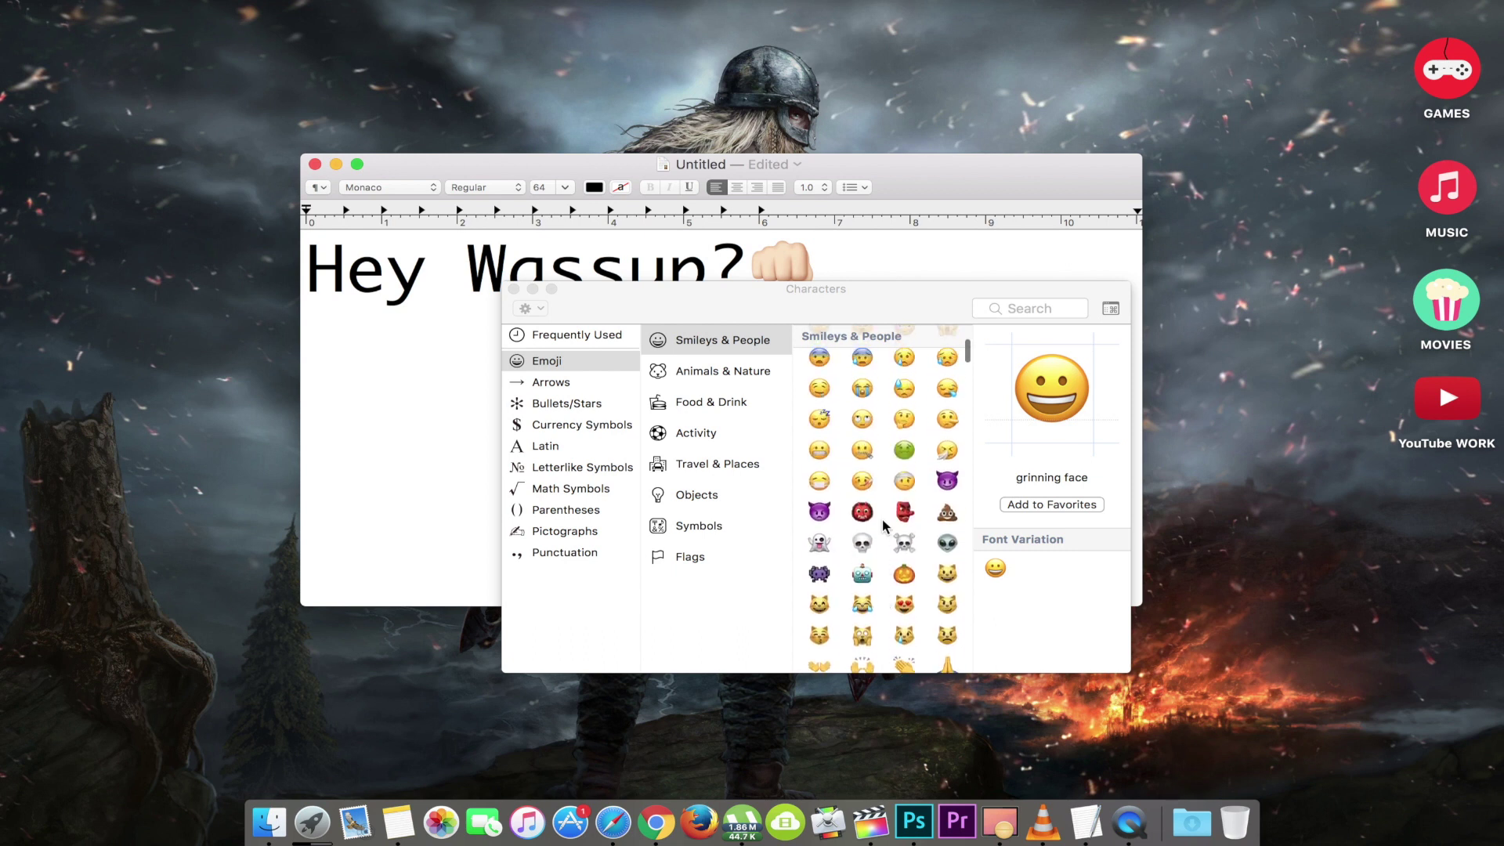
- Preview hushed, smirking, kissing and grinning faces, then the person silhouette and kiss mark emoji
{"action": "left_click", "coordinate": [881, 498]}
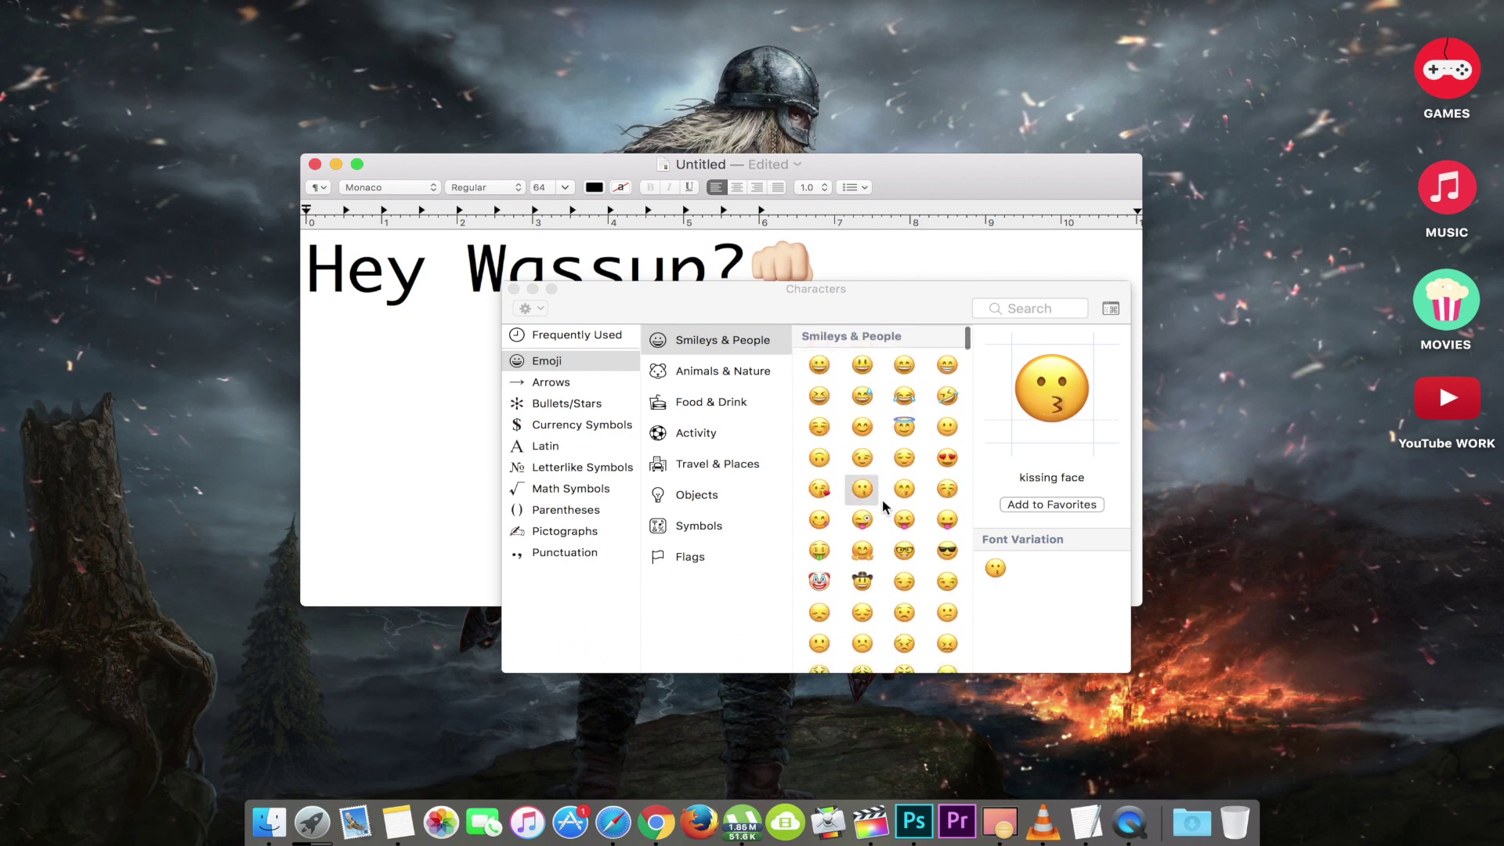
{"action": "left_click", "coordinate": [915, 533]}
{"action": "left_click", "coordinate": [904, 583]}
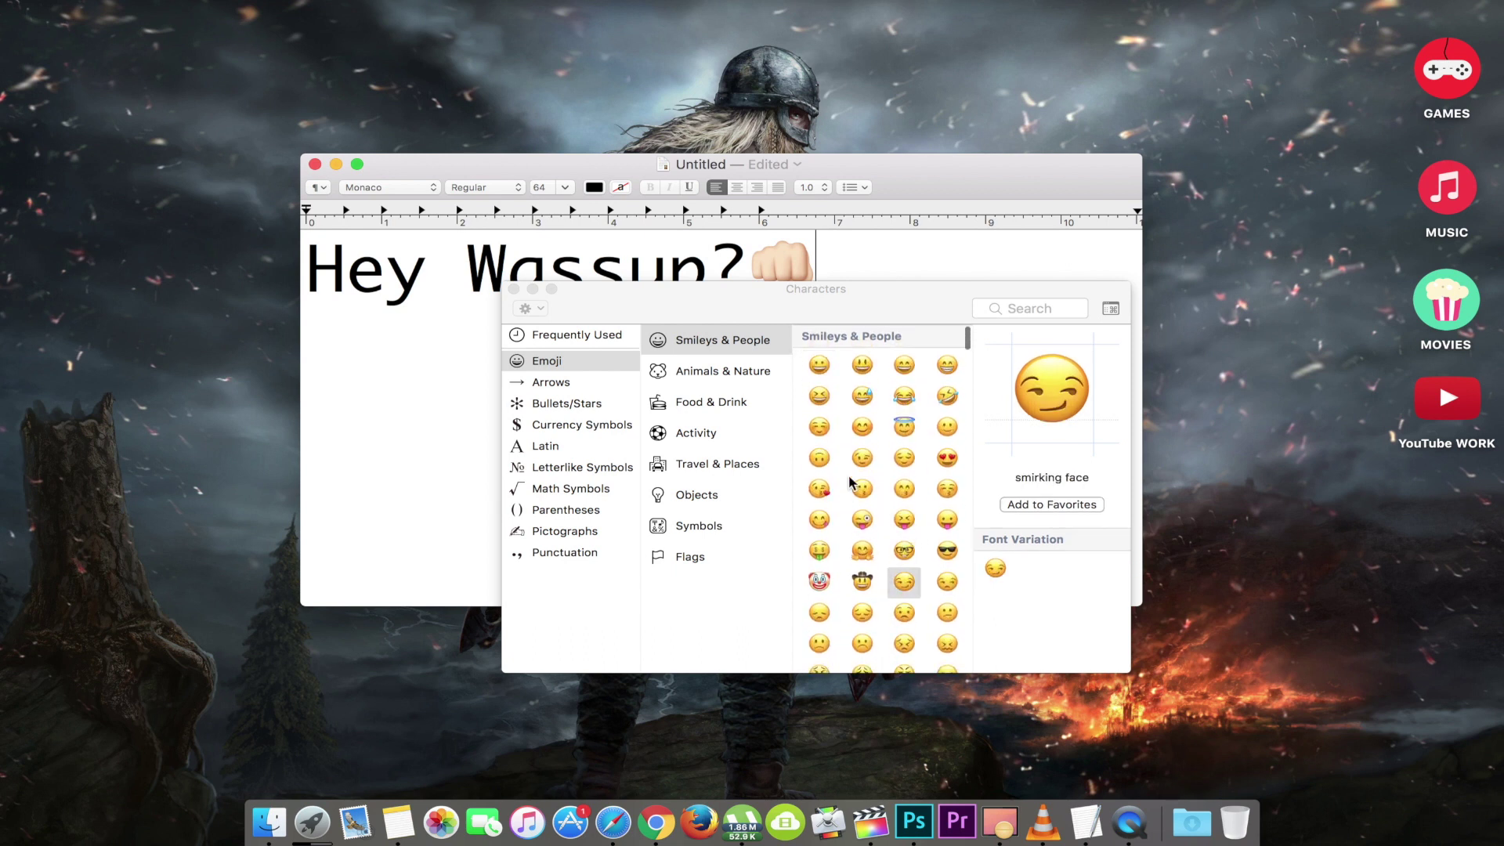
{"action": "left_click", "coordinate": [861, 489]}
{"action": "left_click", "coordinate": [876, 368]}
{"action": "left_click", "coordinate": [912, 370]}
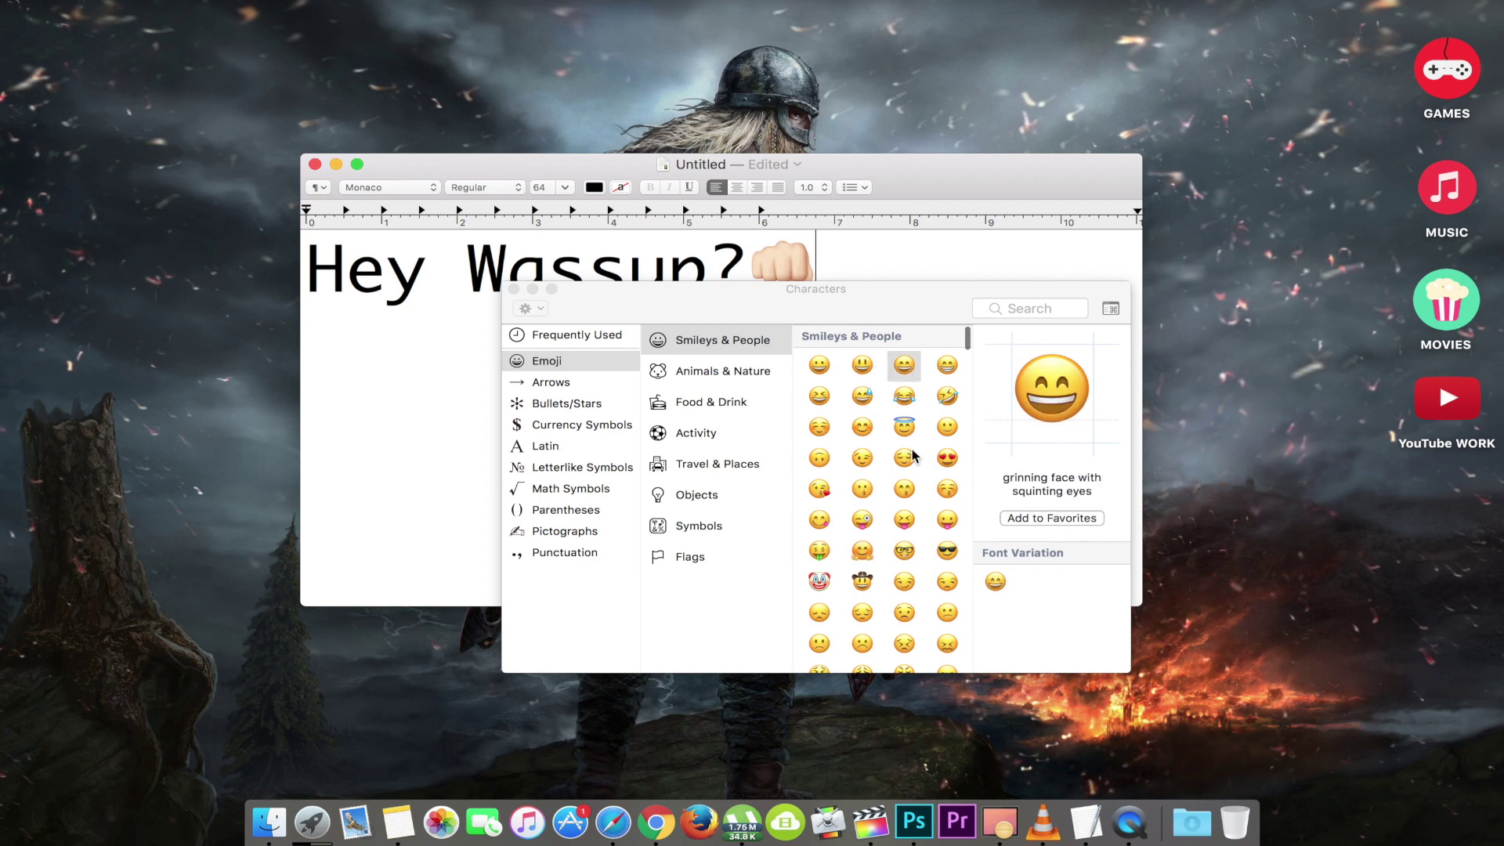
{"action": "left_click", "coordinate": [911, 482]}
{"action": "scroll", "coordinate": [891, 567], "scroll_direction": "down", "scroll_amount": 10}
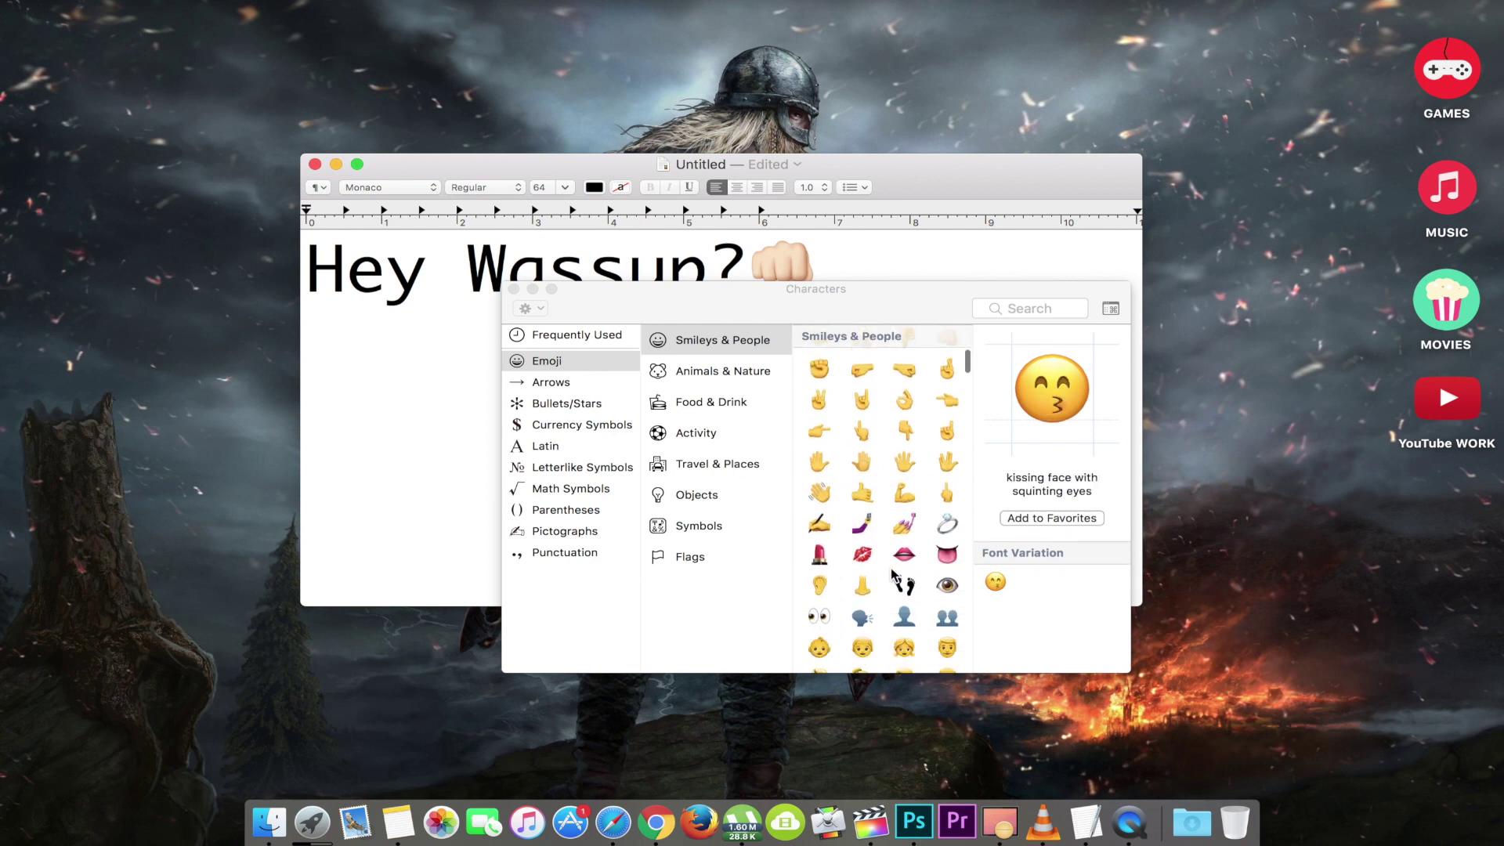
{"action": "left_click", "coordinate": [892, 567]}
{"action": "left_click", "coordinate": [863, 495]}
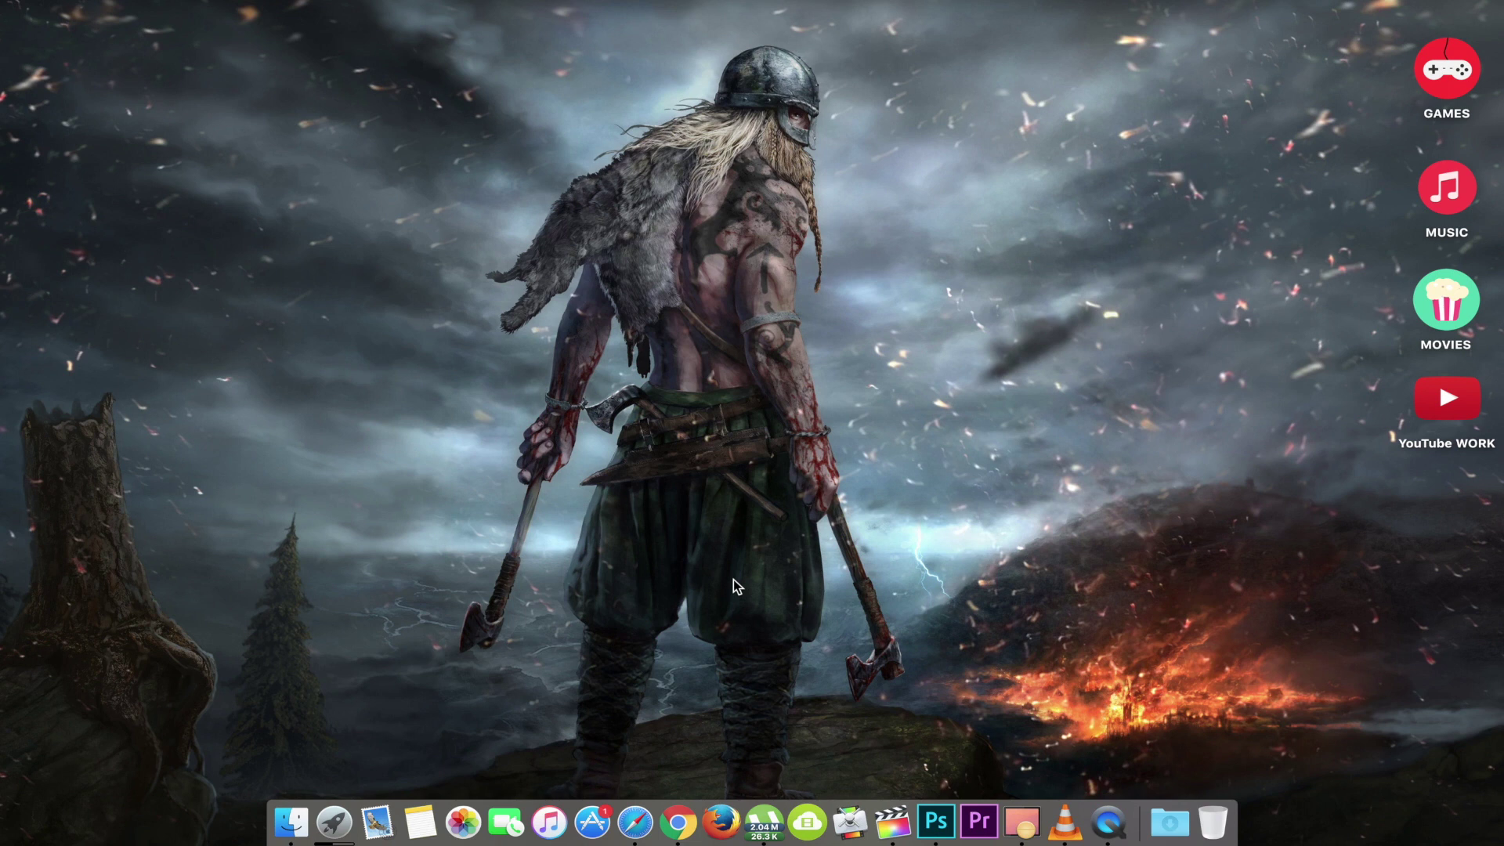
{"action": "key", "text": "super+space"}
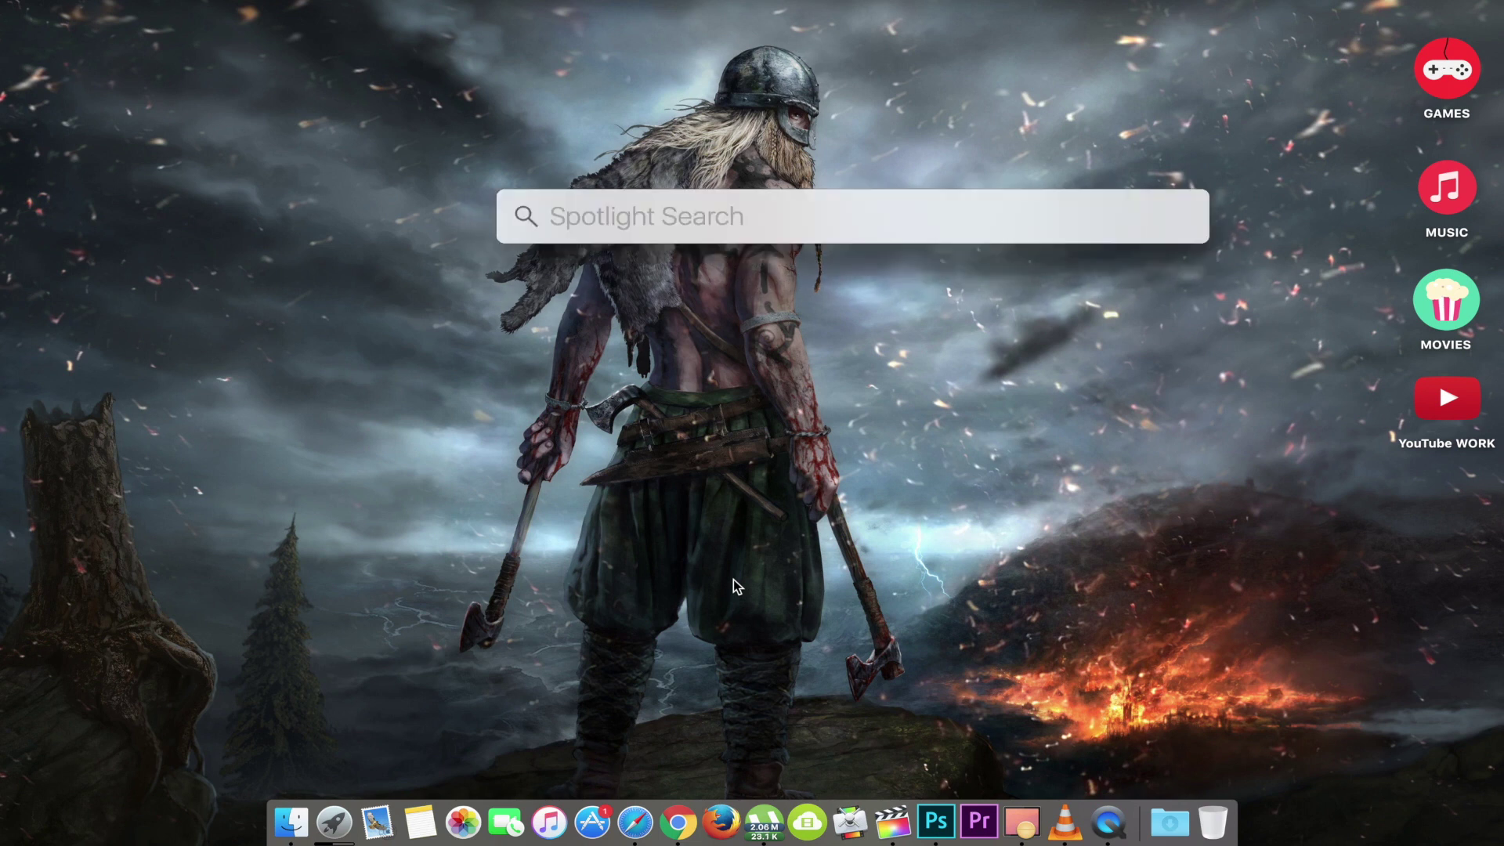
{"action": "type", "text": "4+"}
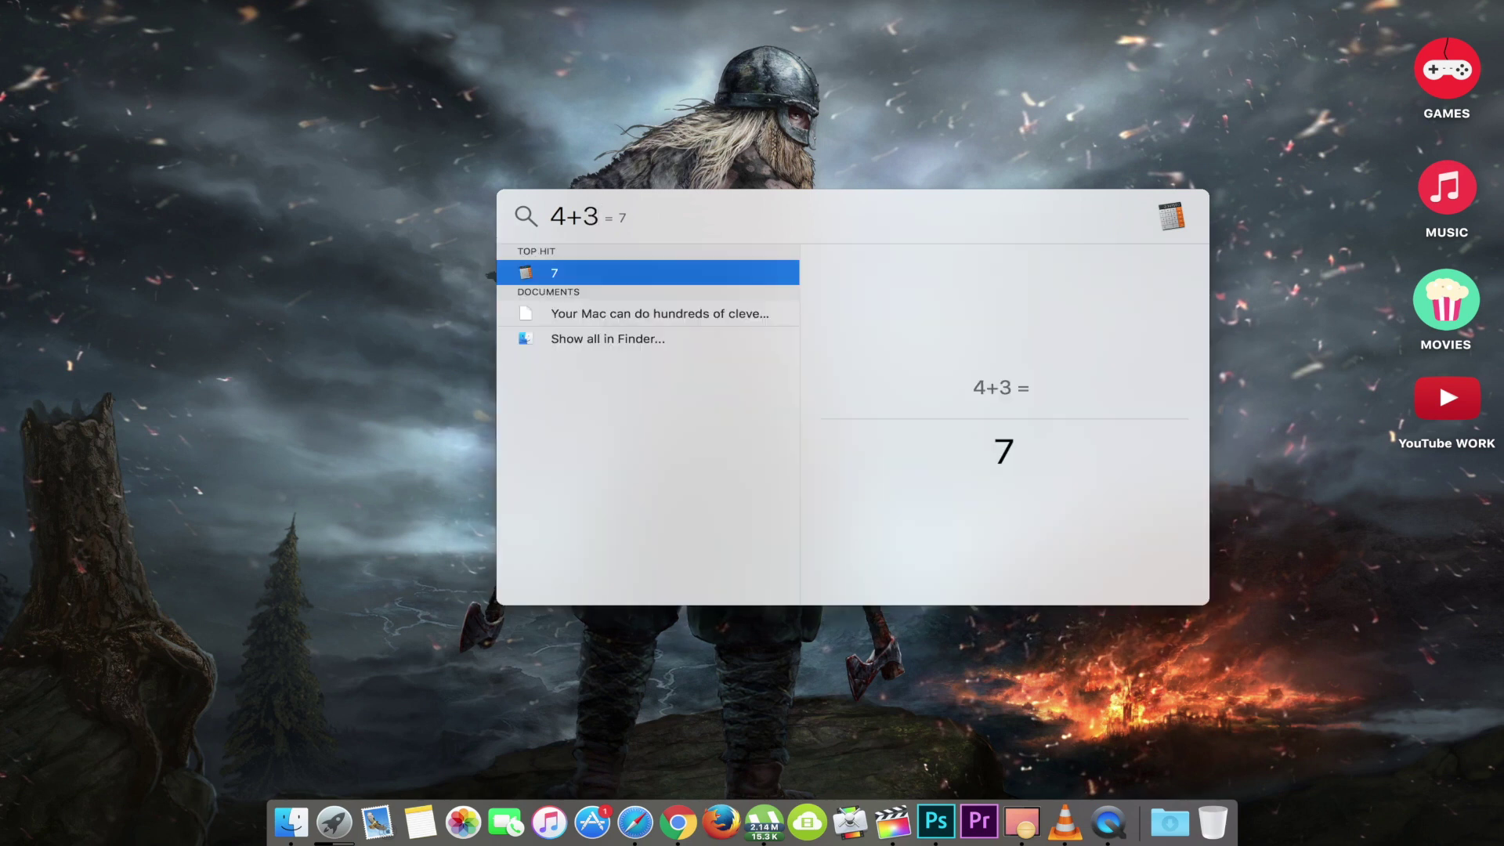
{"action": "key", "text": "BackSpace"}
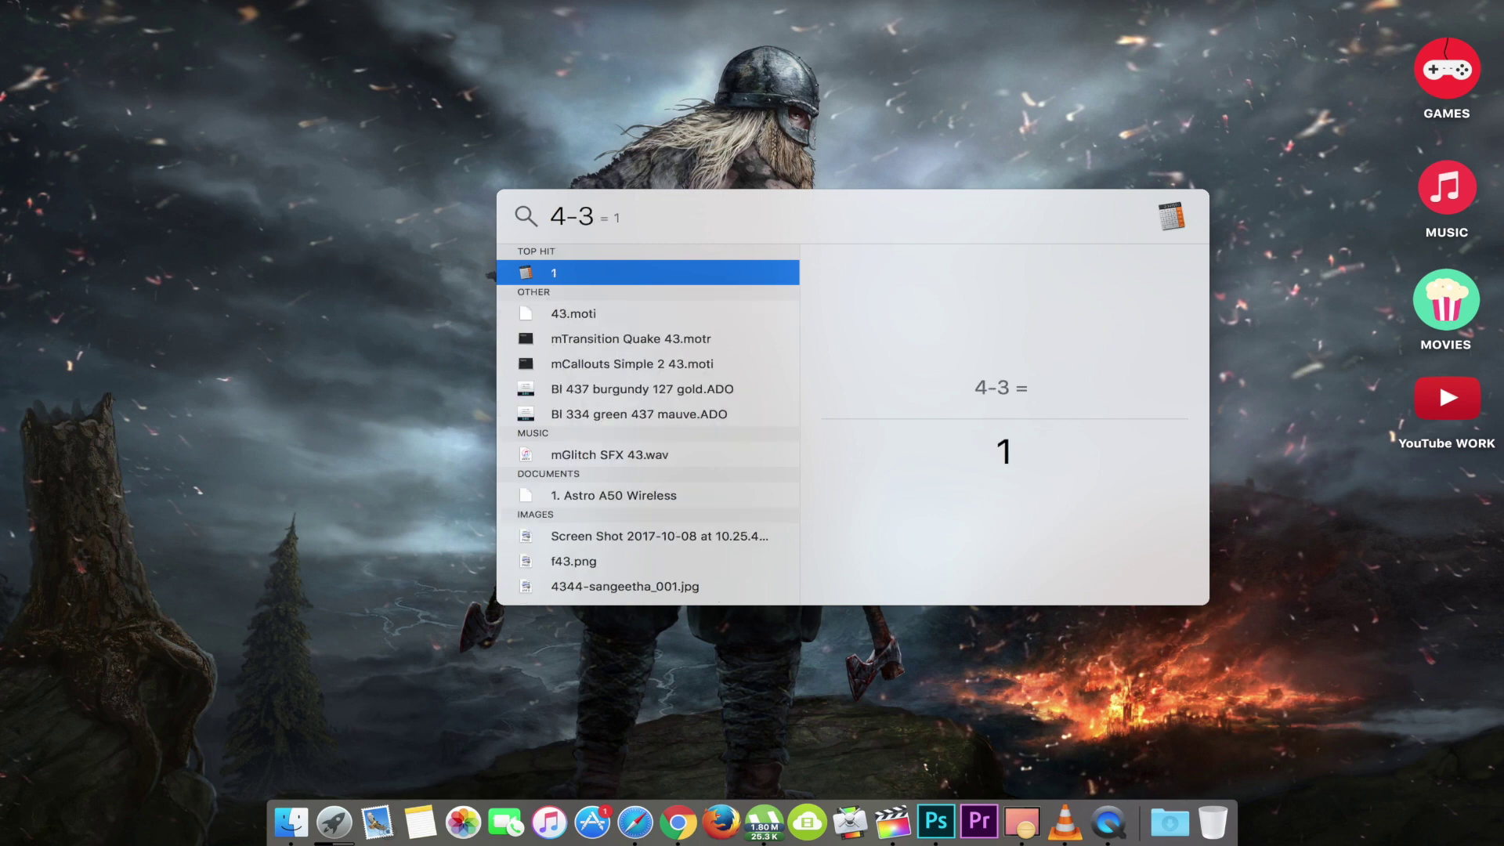
{"action": "key", "text": "BackSpace"}
{"action": "key", "text": "BackSpace"}
{"action": "key", "text": "BackSpace"}
{"action": "type", "text": "2749234793"}
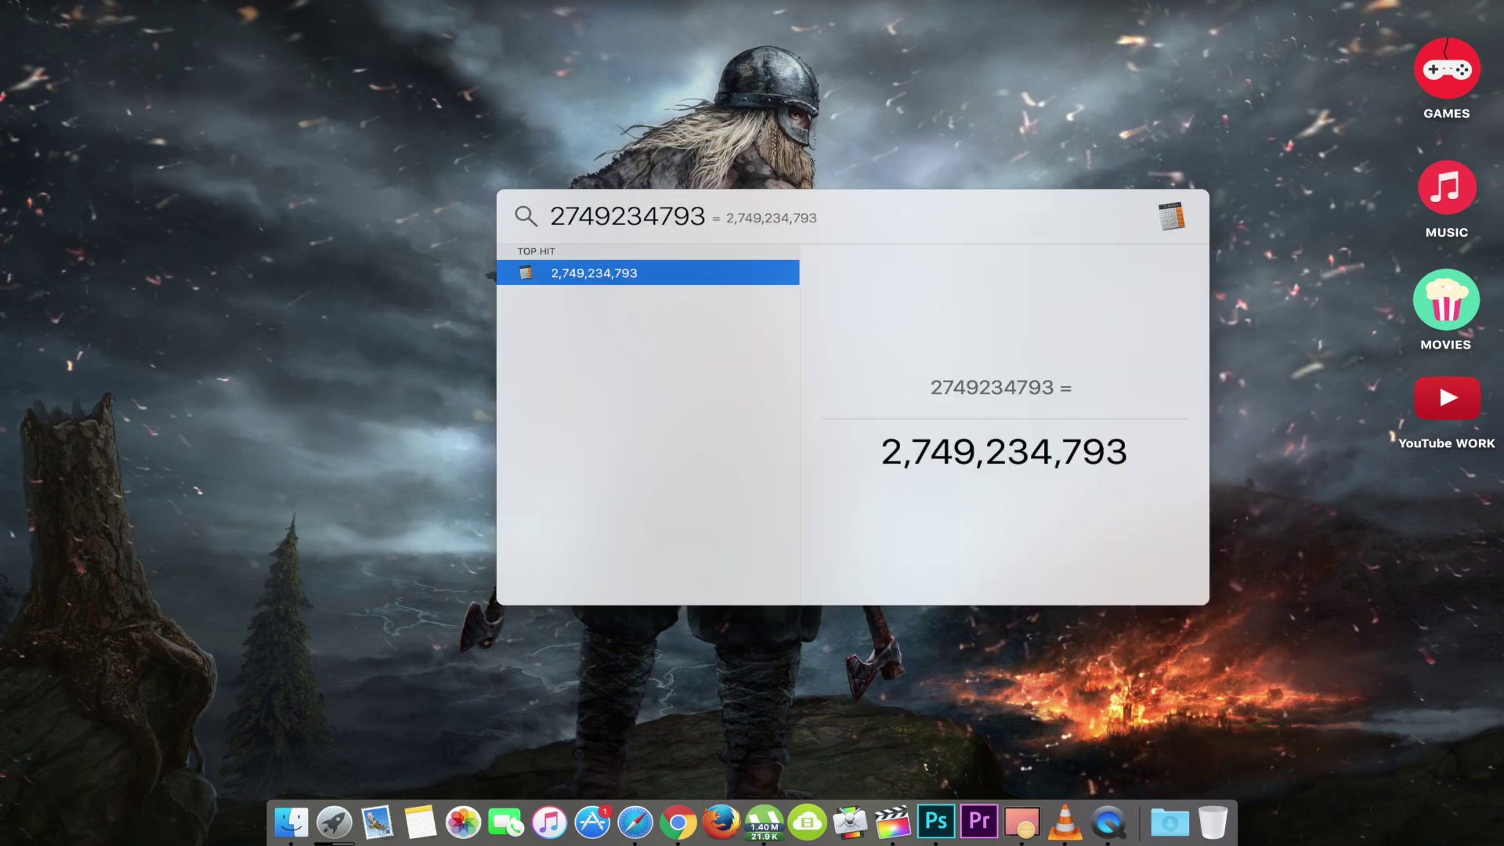
{"action": "type", "text": "/389283"}
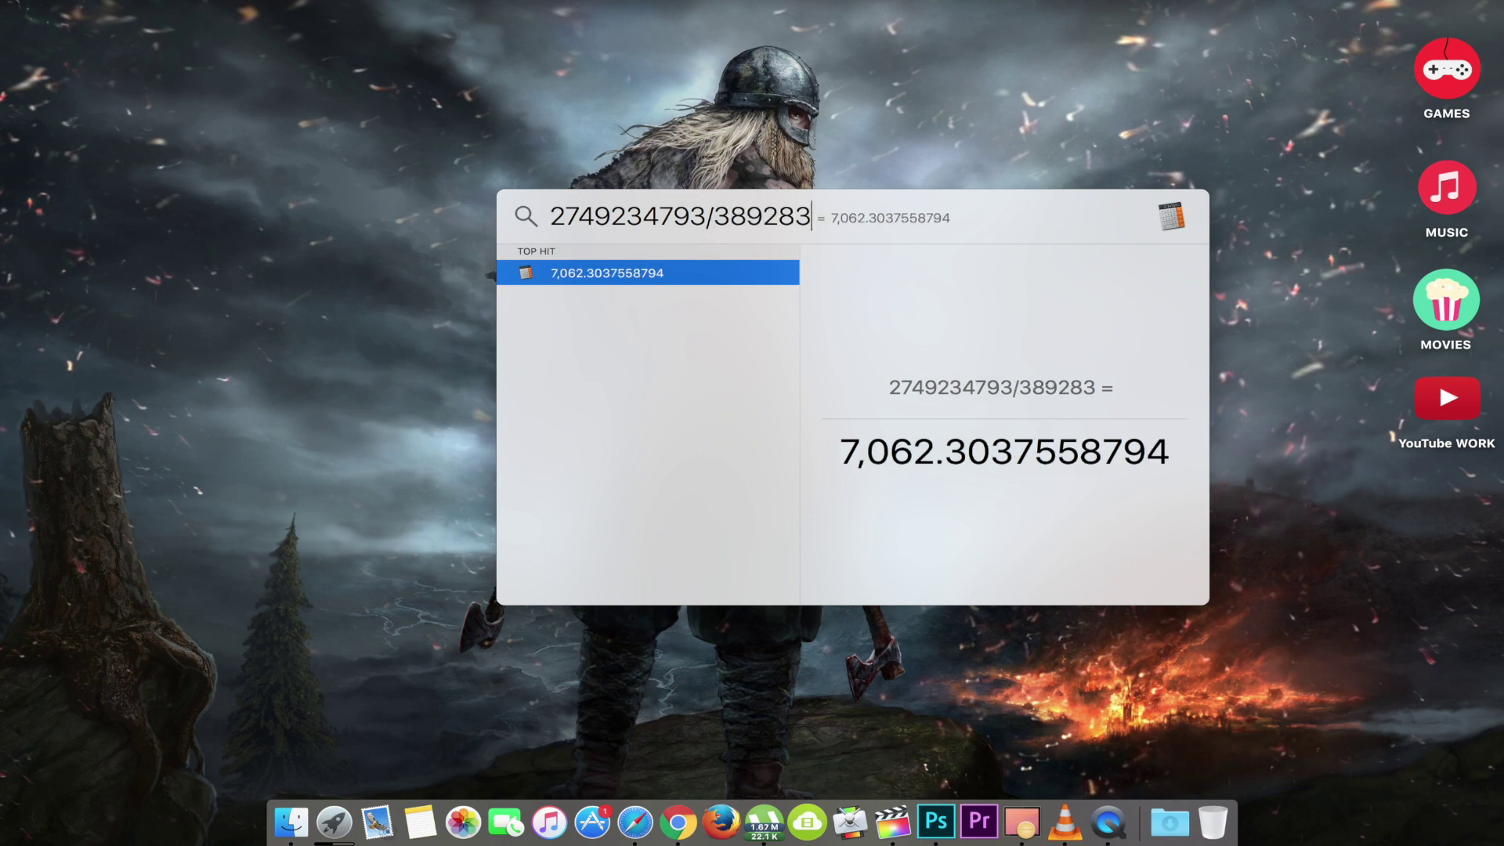
{"action": "key", "text": "BackSpace"}
{"action": "key", "text": "BackSpace"}
{"action": "key", "text": "BackSpace"}
{"action": "key", "text": "BackSpace"}
{"action": "key", "text": "BackSpace"}
{"action": "key", "text": "BackSpace"}
{"action": "key", "text": "BackSpace"}
{"action": "key", "text": "BackSpace"}
{"action": "key", "text": "BackSpace"}
{"action": "key", "text": "BackSpace"}
{"action": "key", "text": "BackSpace"}
{"action": "key", "text": "BackSpace"}
{"action": "key", "text": "BackSpace"}
{"action": "key", "text": "BackSpace"}
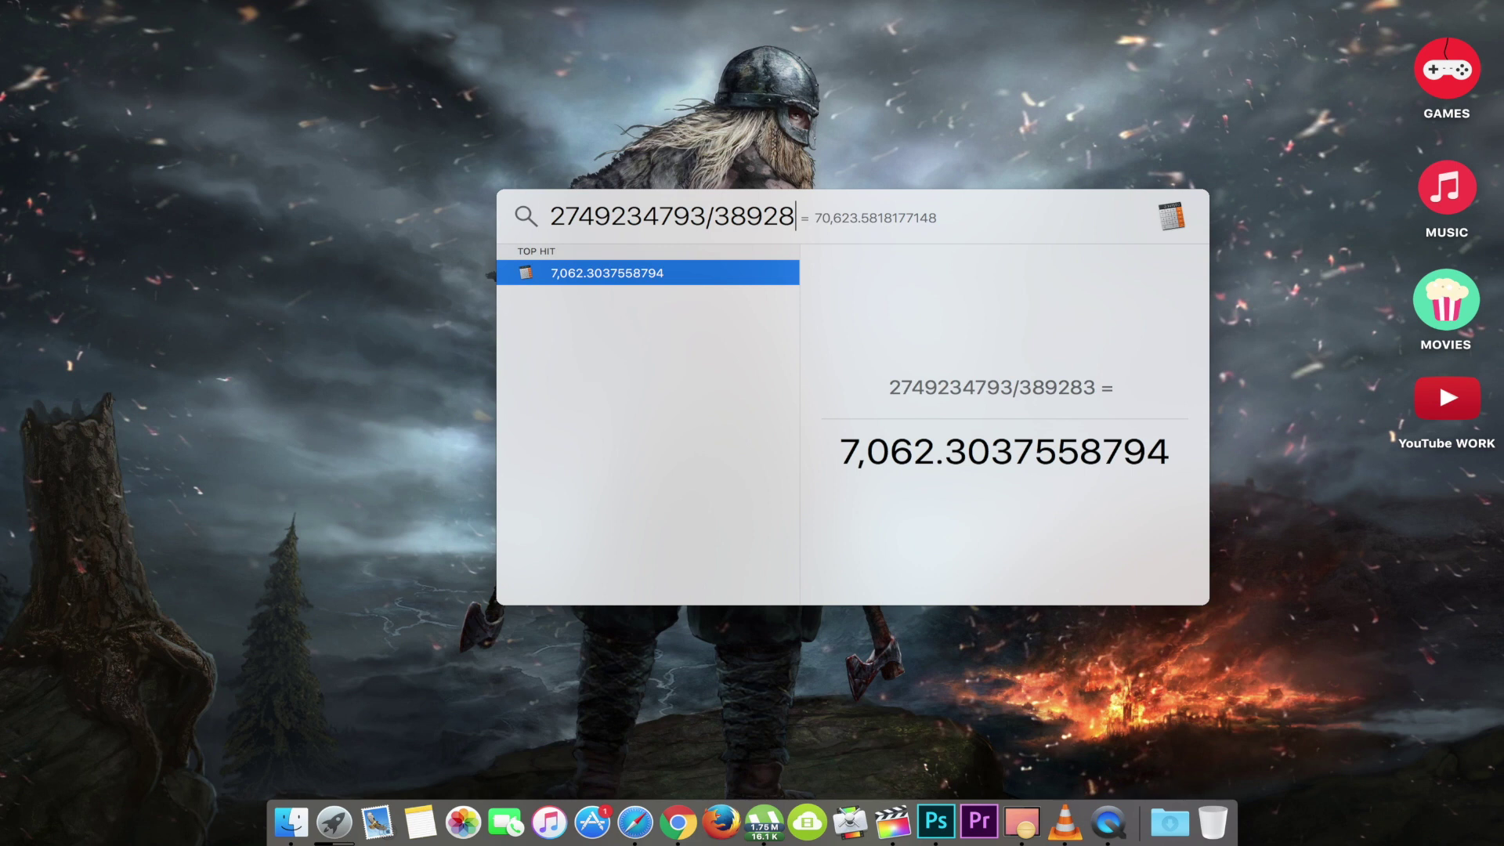
{"action": "type", "text": "*63473"}
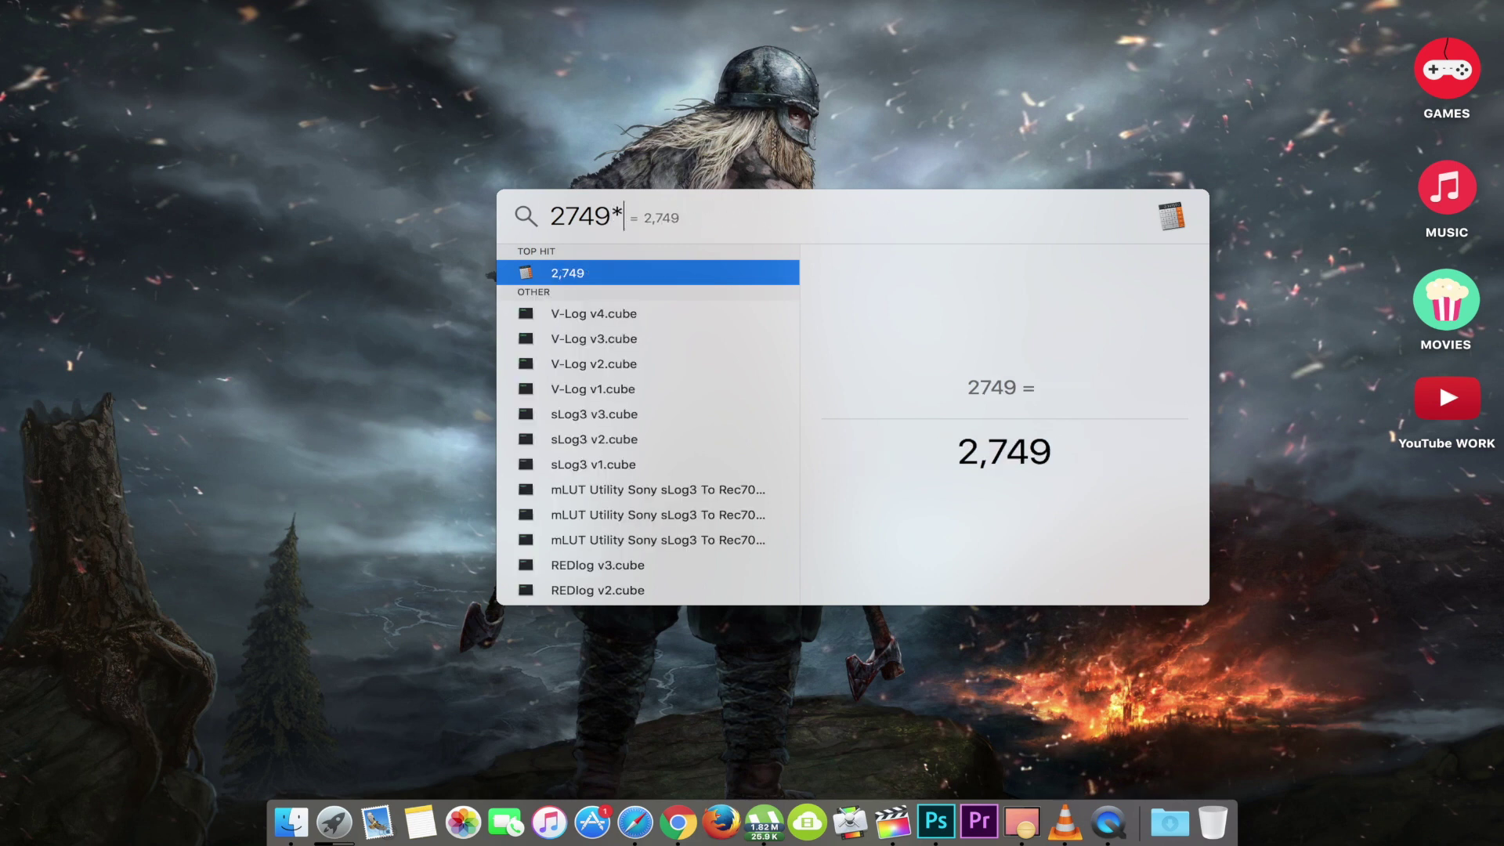
{"action": "key", "text": "BackSpace"}
{"action": "key", "text": "BackSpace"}
{"action": "key", "text": "BackSpace"}
{"action": "key", "text": "BackSpace"}
{"action": "key", "text": "BackSpace"}
{"action": "key", "text": "BackSpace"}
{"action": "type", "text": "-837438"}
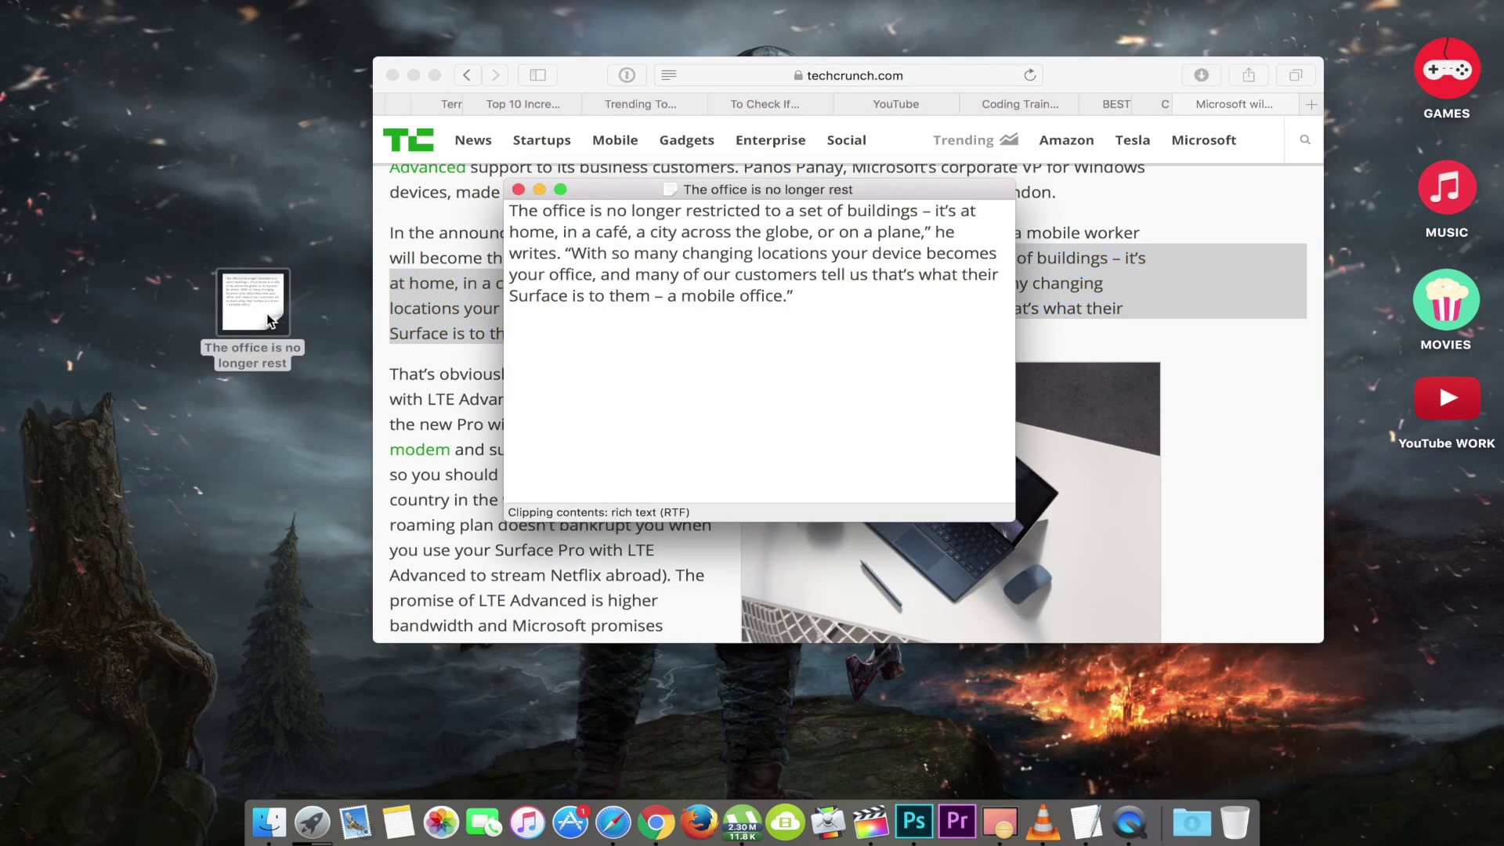
- Move the TechCrunch quote text clipping into the Dock and open it once from there
{"action": "left_click", "coordinate": [519, 190]}
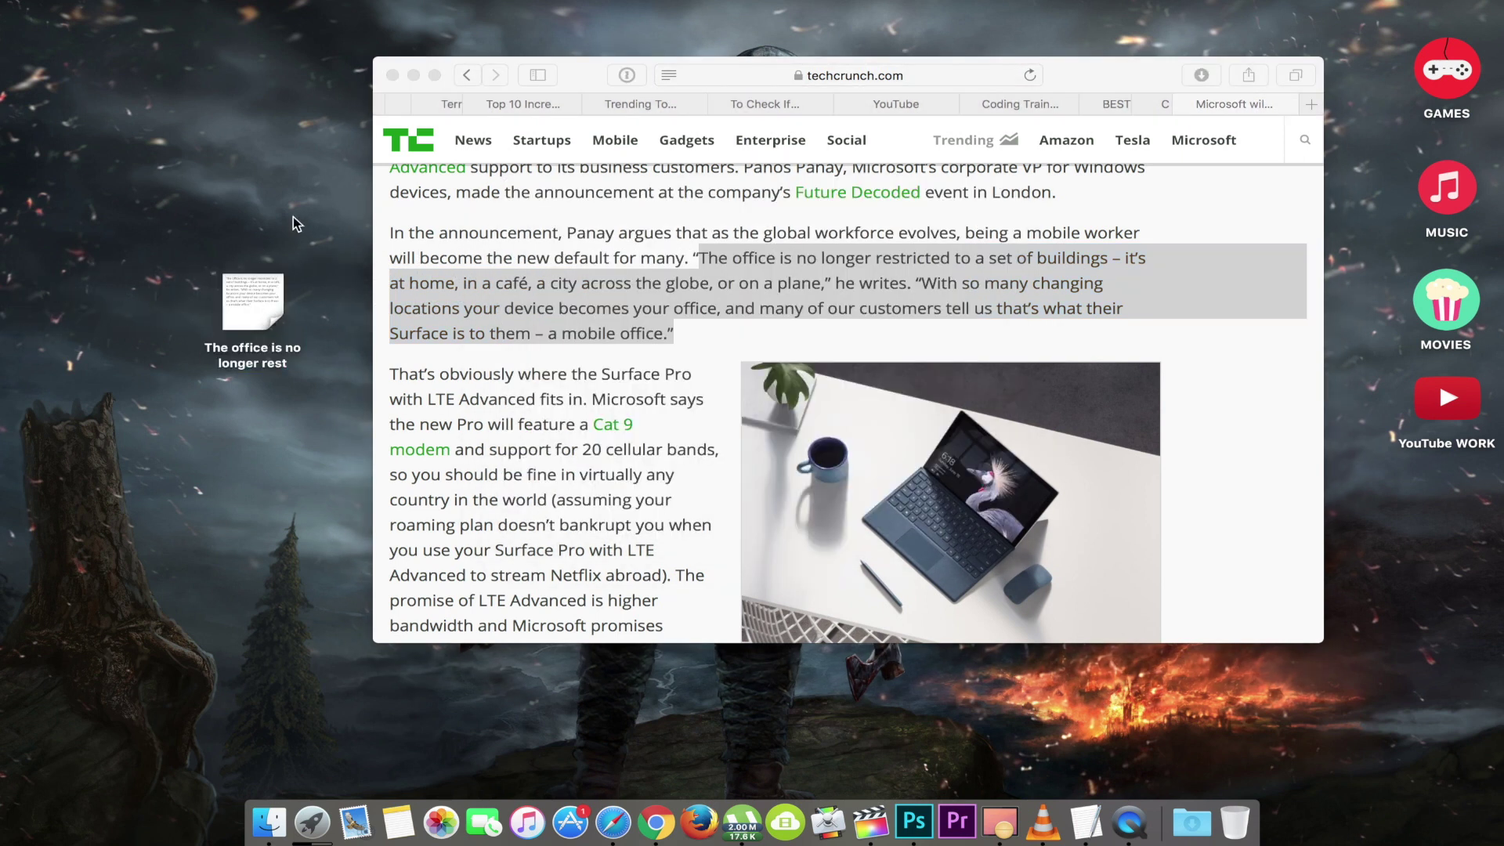
{"action": "left_click_drag", "start_coordinate": [256, 308], "coordinate": [1169, 830]}
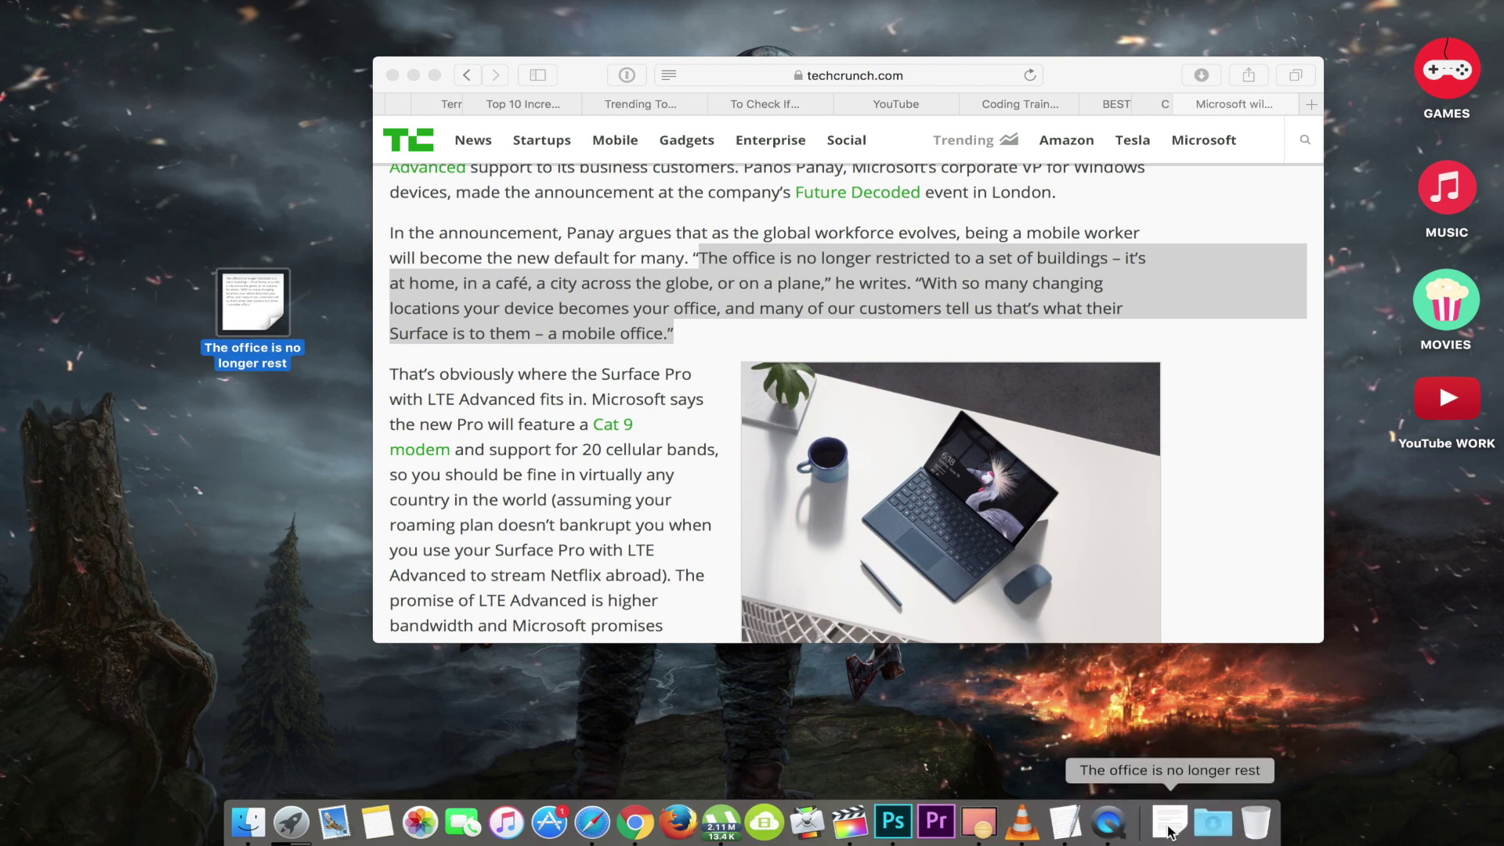
{"action": "left_click", "coordinate": [1169, 830]}
{"action": "key", "text": "super+w"}
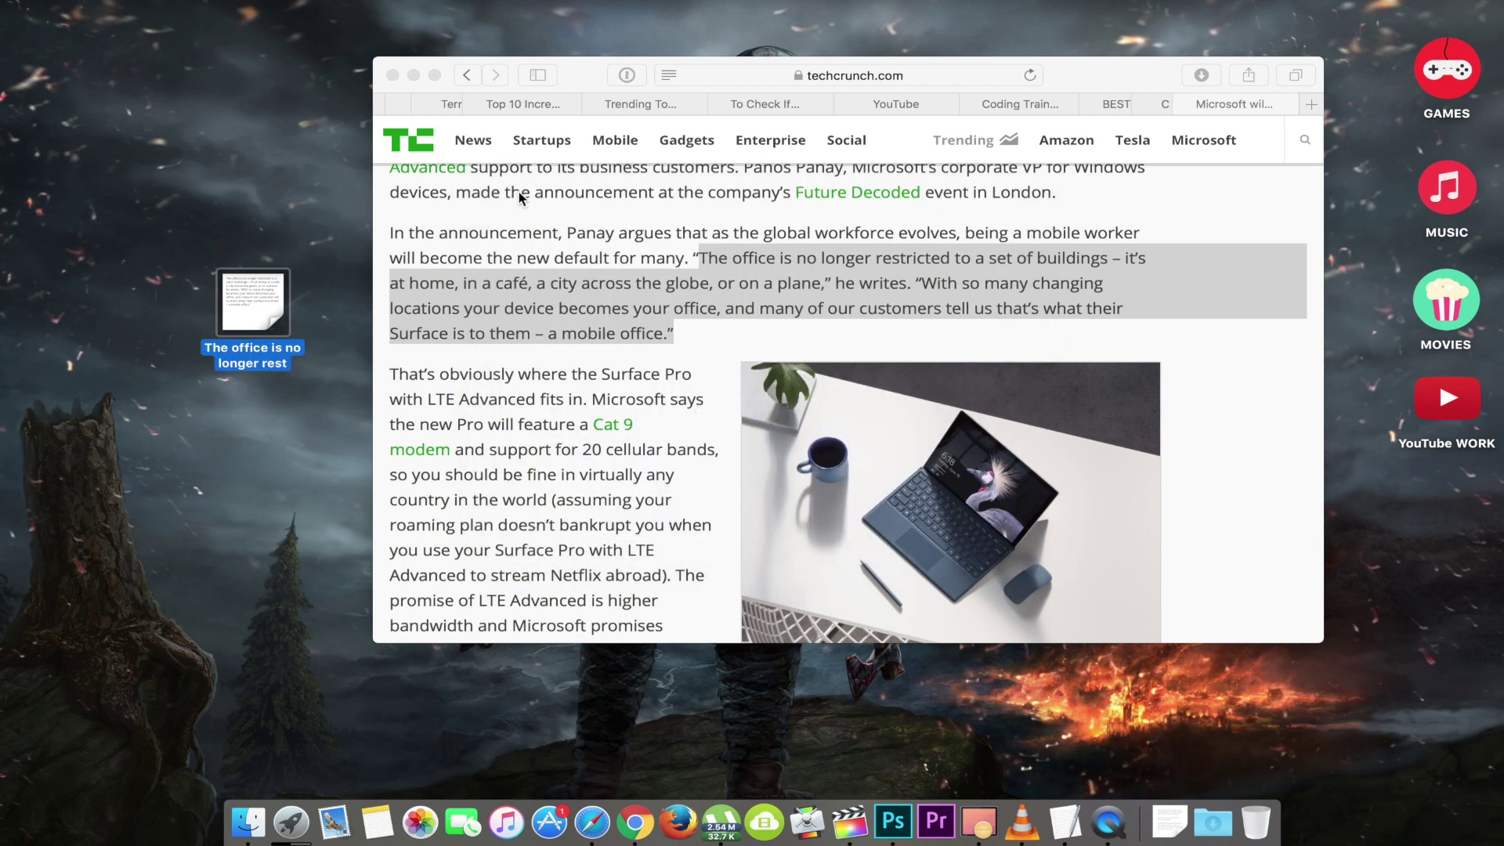
- Drag Safari's page address onto the desktop as a techcrunch.com/ link file
{"action": "key", "text": "super+l"}
{"action": "key", "text": "Escape"}
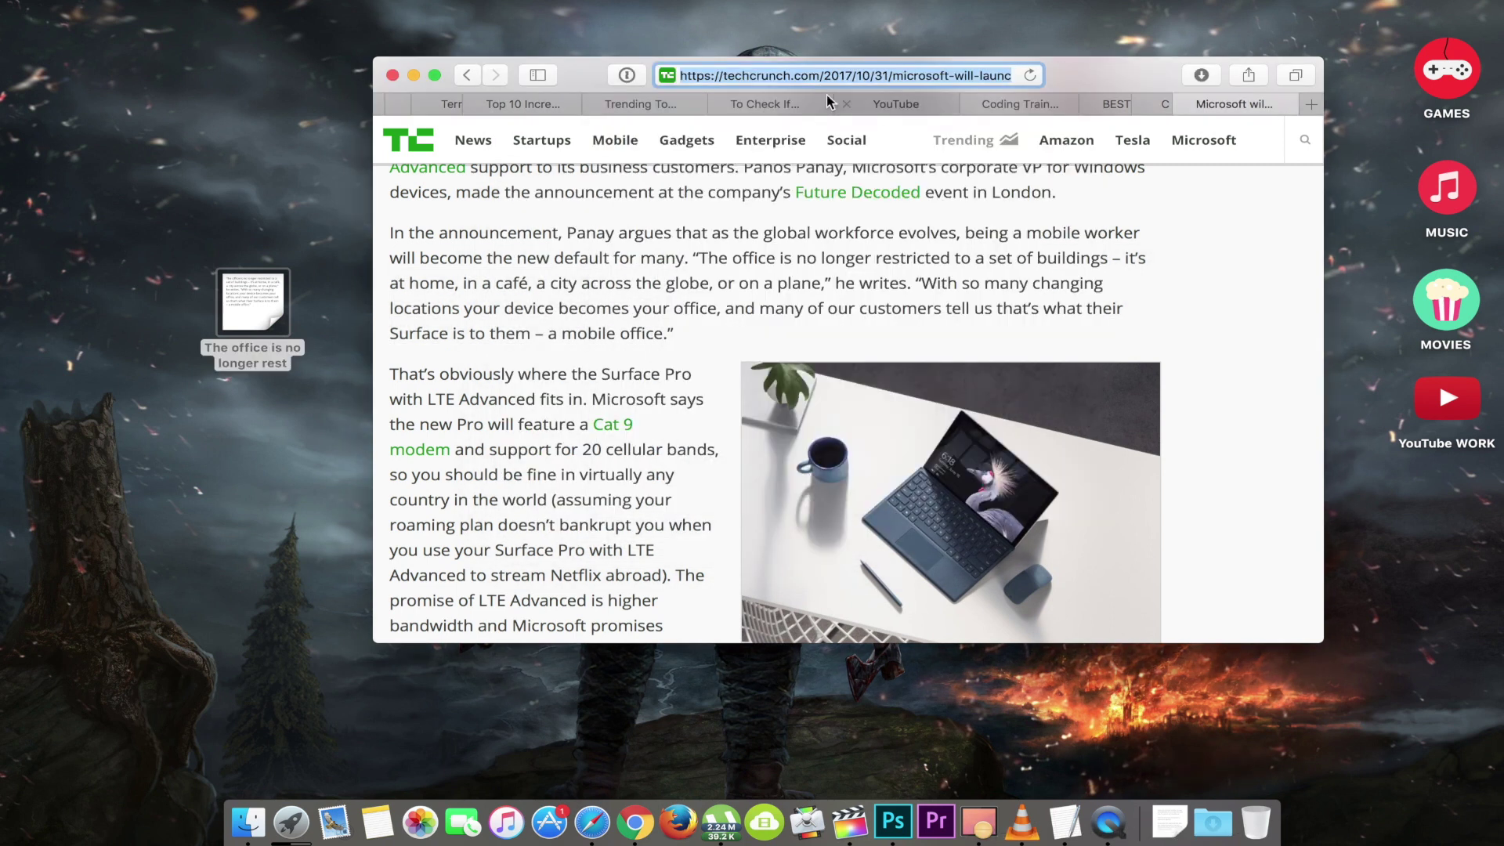
{"action": "left_click_drag", "start_coordinate": [828, 76], "coordinate": [1187, 814]}
{"action": "left_click", "coordinate": [1140, 764]}
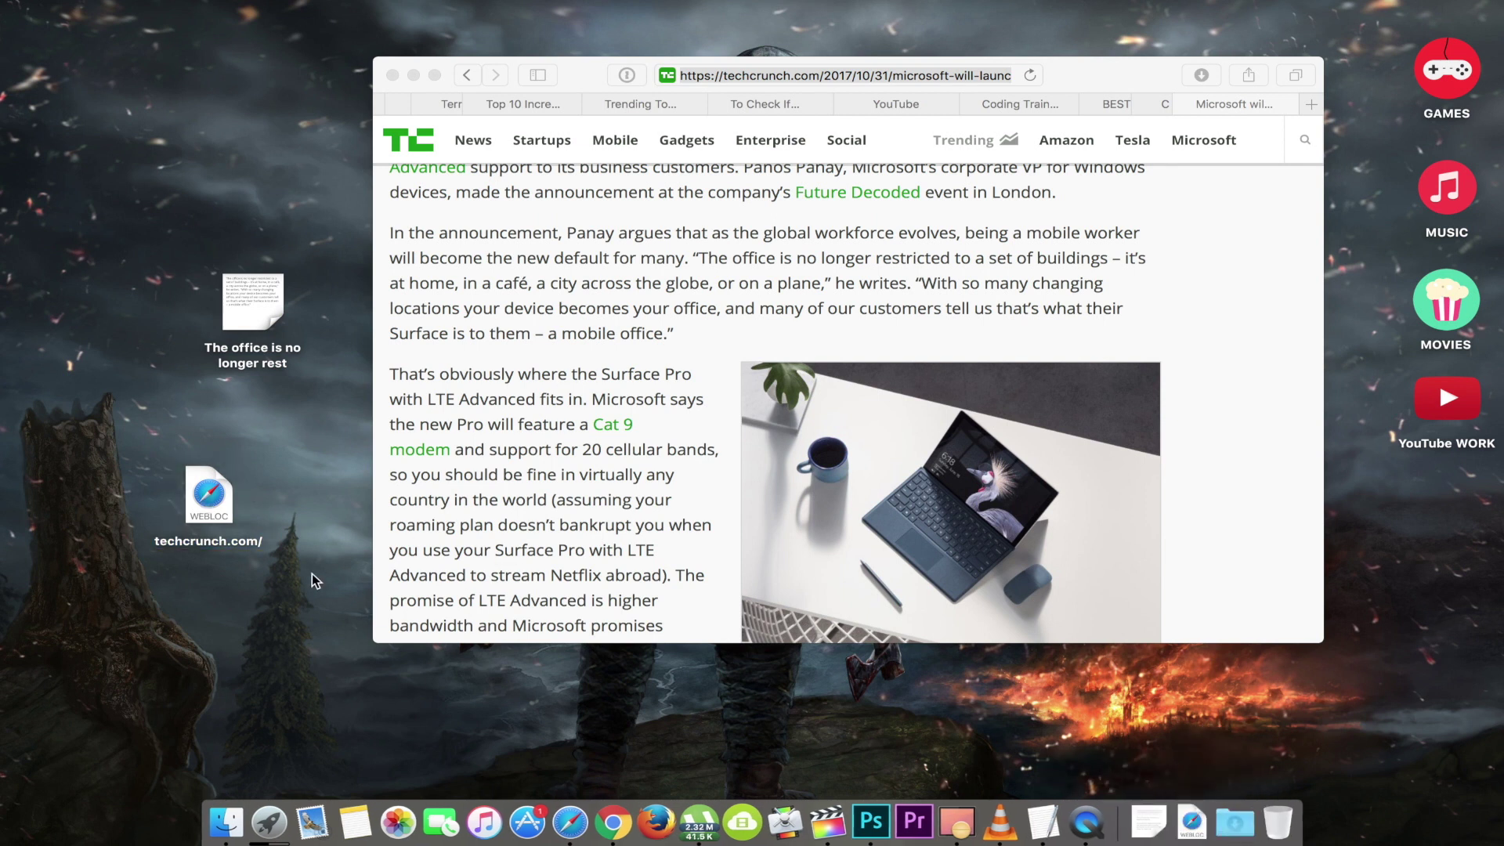
{"action": "left_click", "coordinate": [644, 335]}
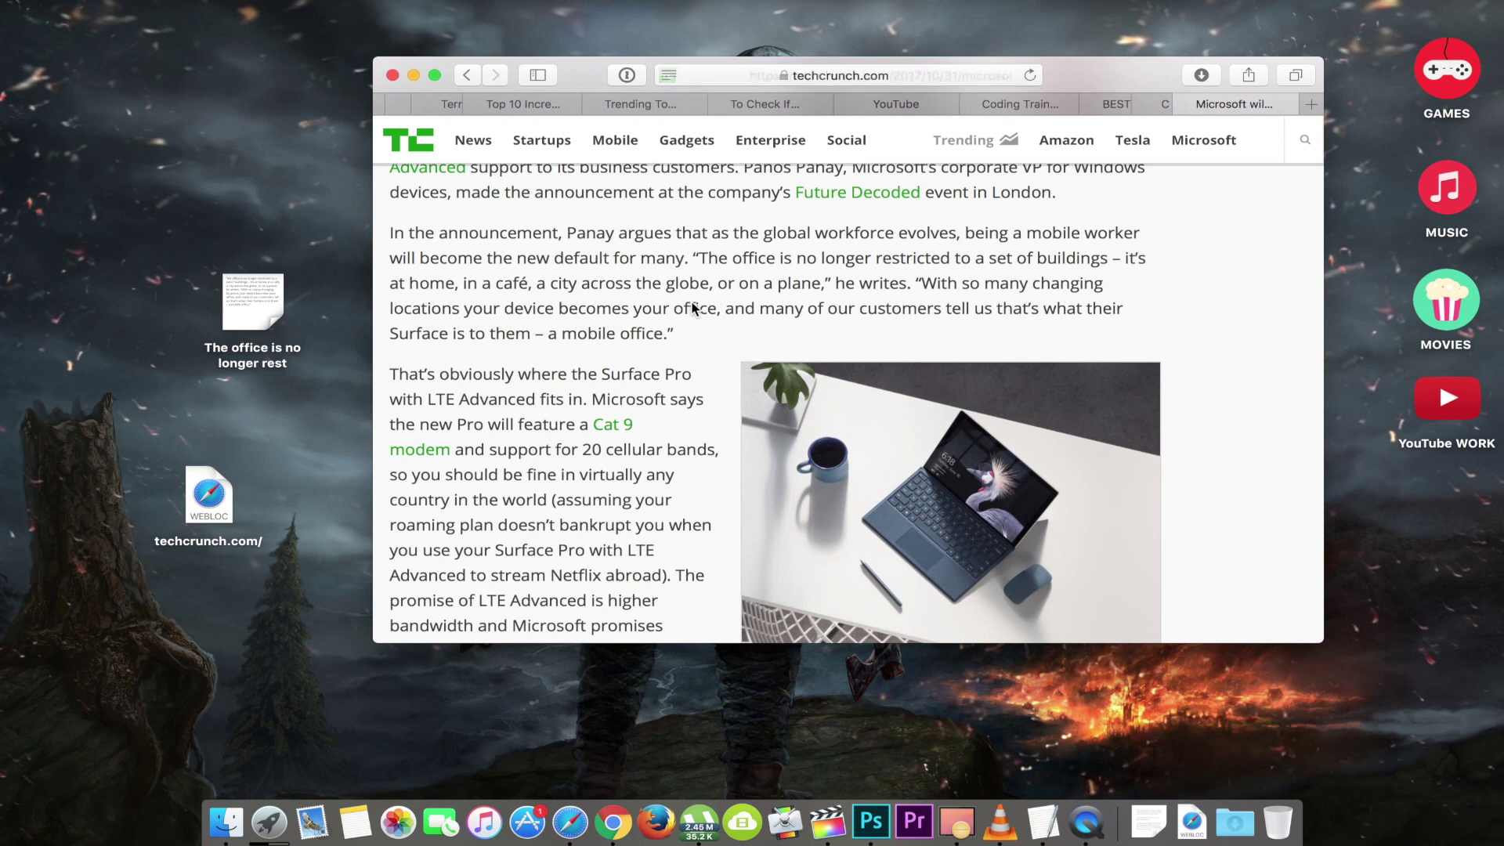
{"action": "scroll", "coordinate": [545, 416], "scroll_direction": "down", "scroll_amount": 5}
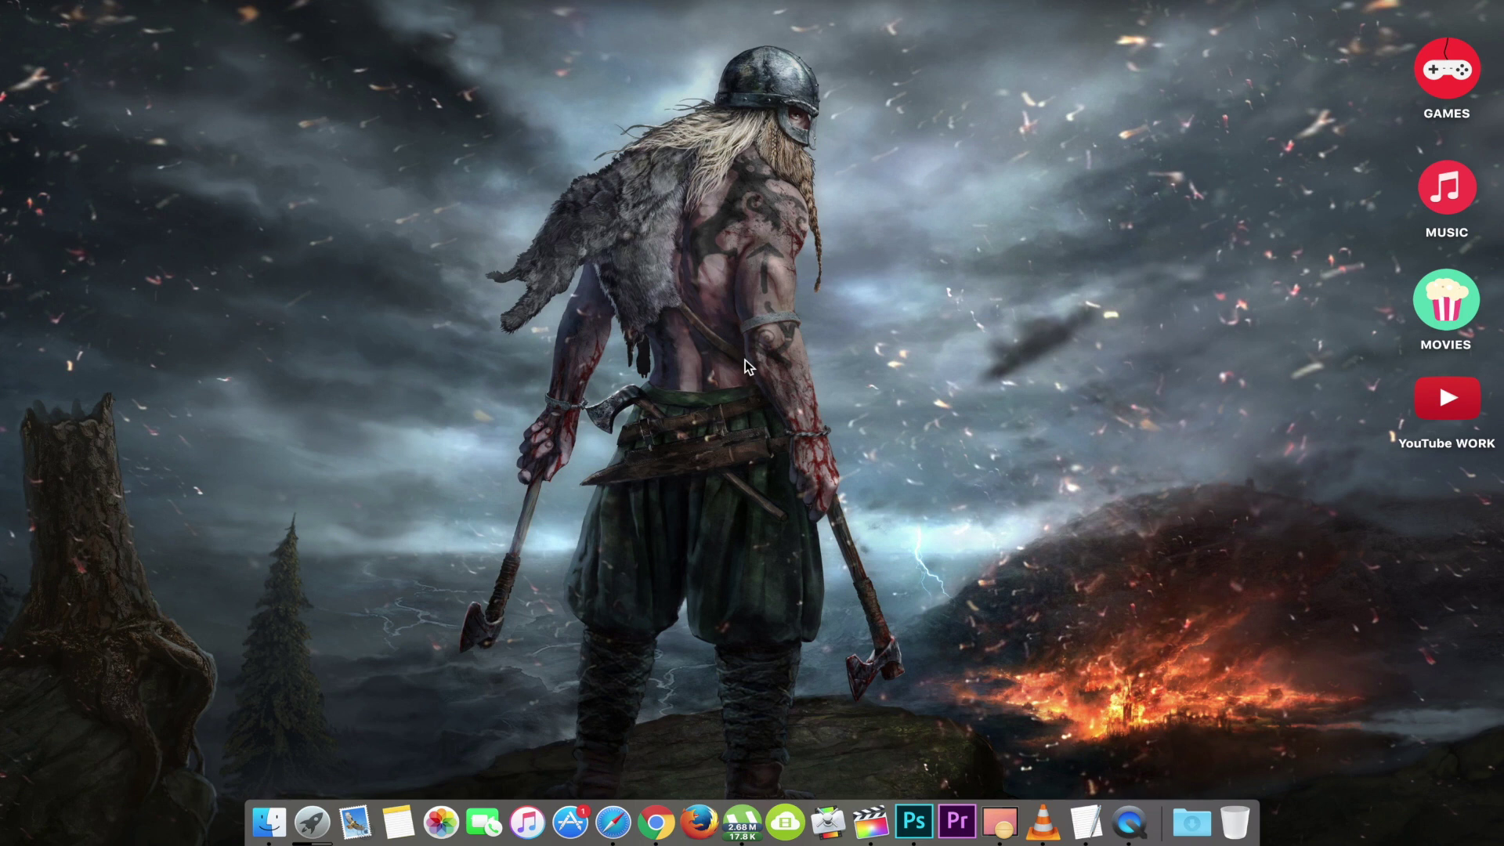
- Launch Terminal via Spotlight and copy 'telnet towel.blinkenlights.nl' from the TextEdit note
{"action": "key", "text": "super+space"}
{"action": "type", "text": "te"}
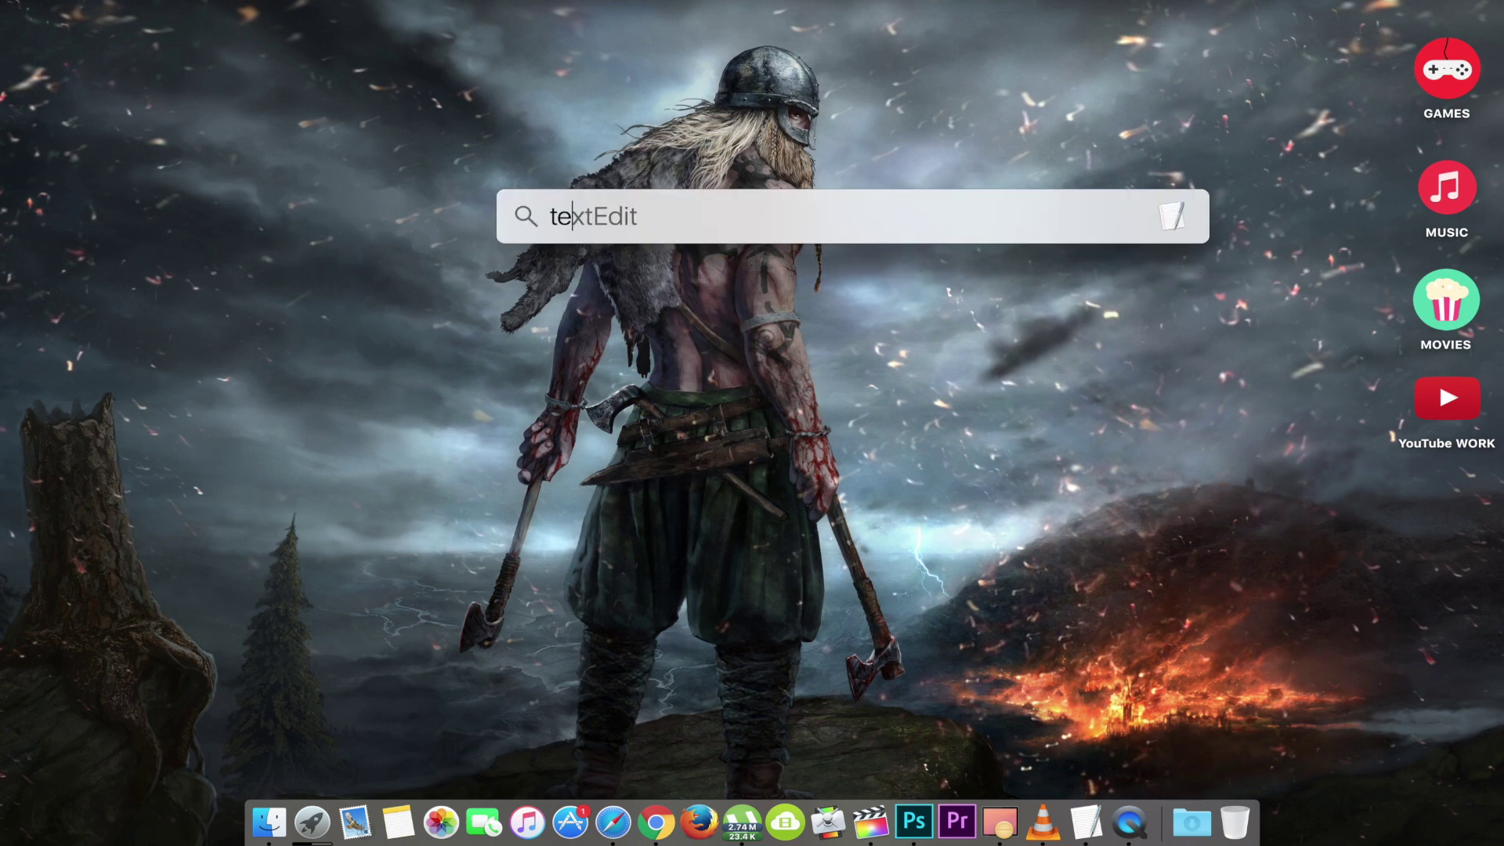
{"action": "type", "text": "rmi"}
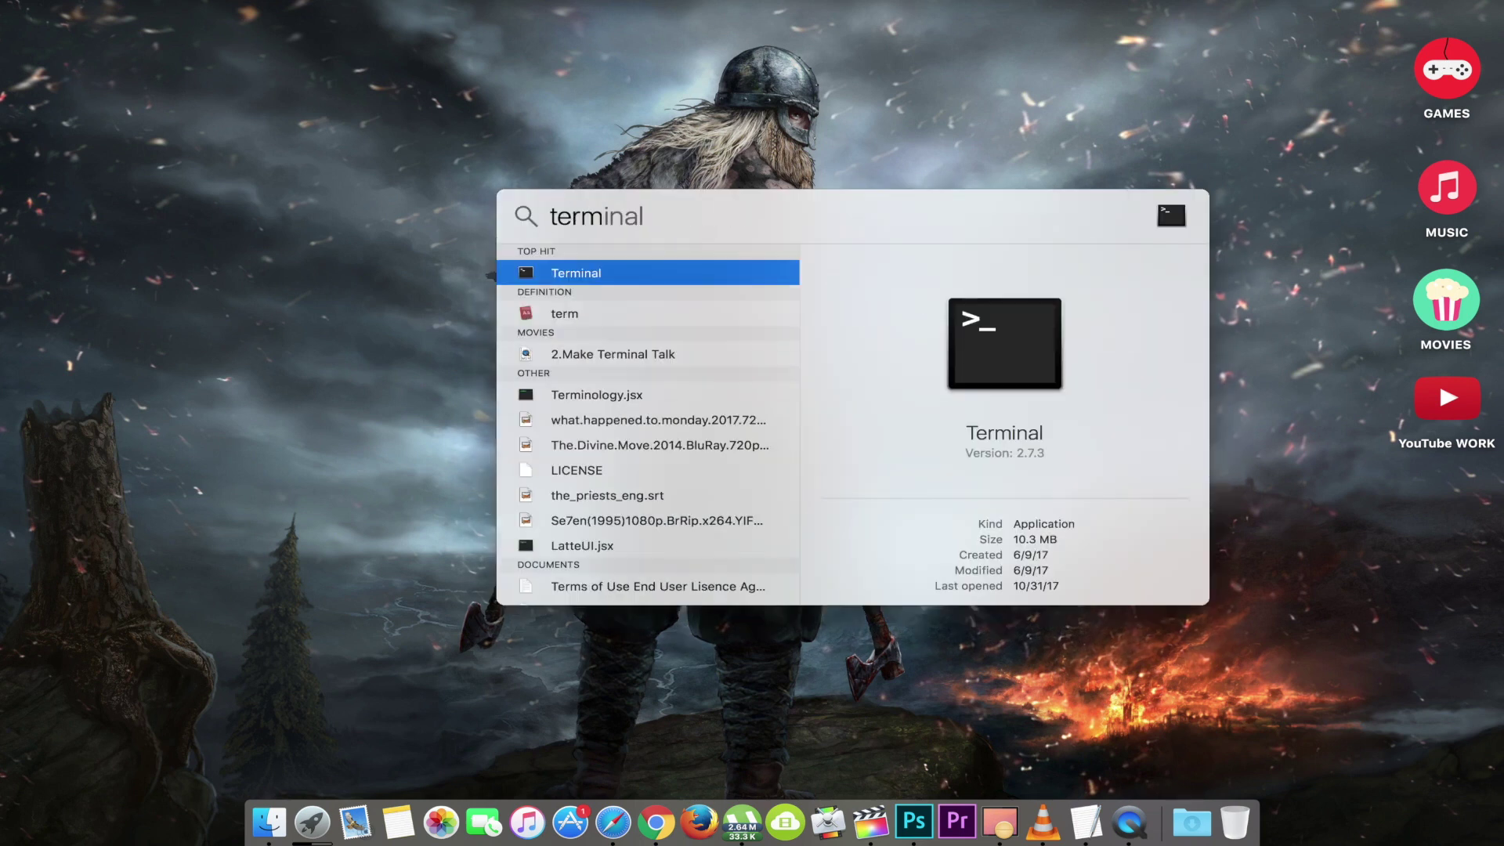
{"action": "key", "text": "Return"}
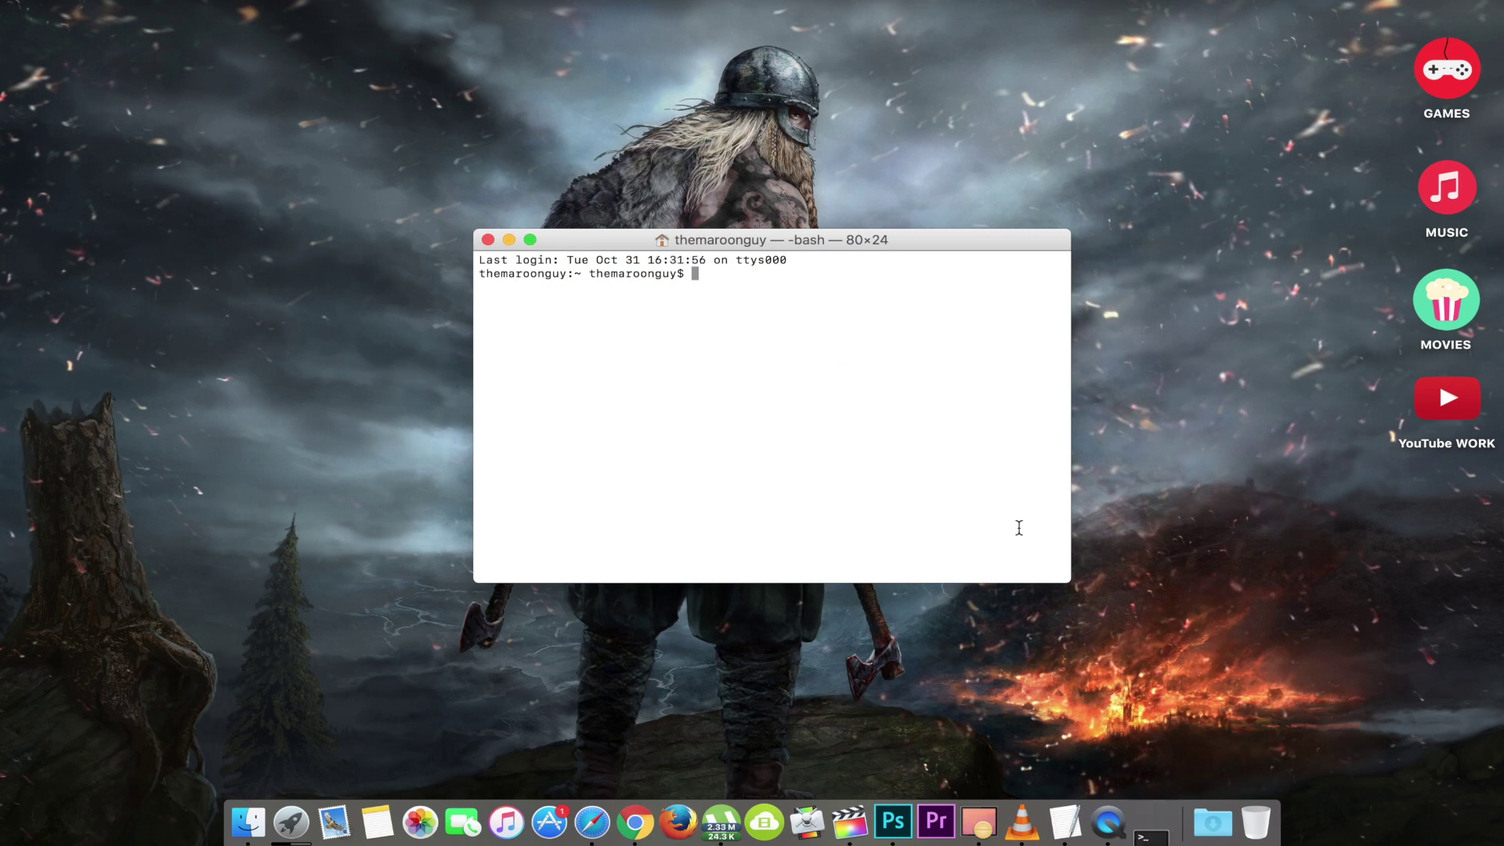
{"action": "left_click", "coordinate": [1065, 826]}
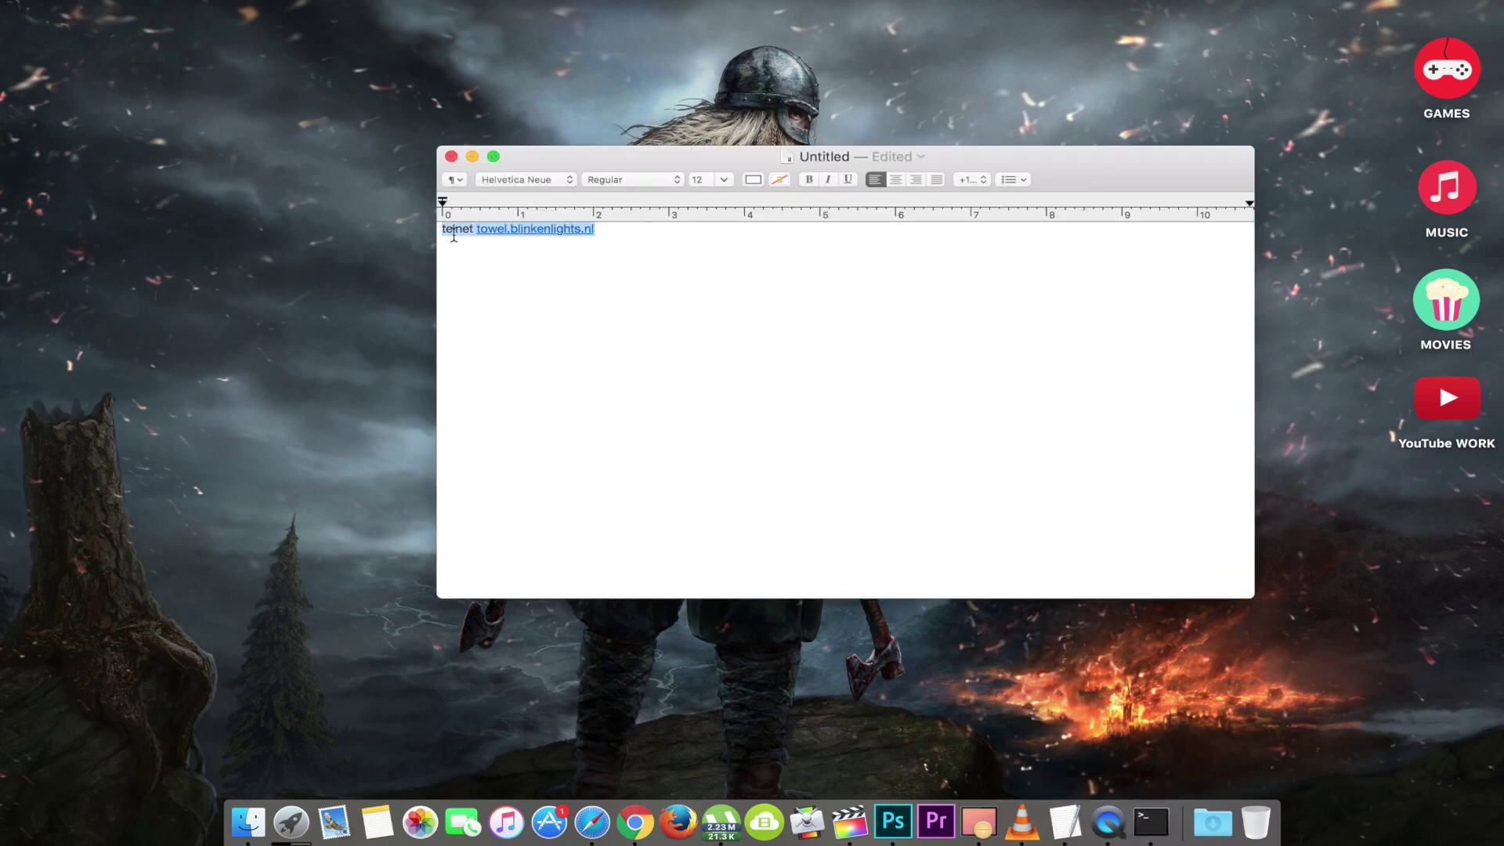
{"action": "triple_click", "coordinate": [453, 235]}
{"action": "right_click", "coordinate": [454, 235]}
{"action": "left_click", "coordinate": [486, 306]}
{"action": "left_click", "coordinate": [472, 156]}
- Paste the telnet command into Terminal and run it to start ASCII Star Wars
{"action": "left_click", "coordinate": [699, 276]}
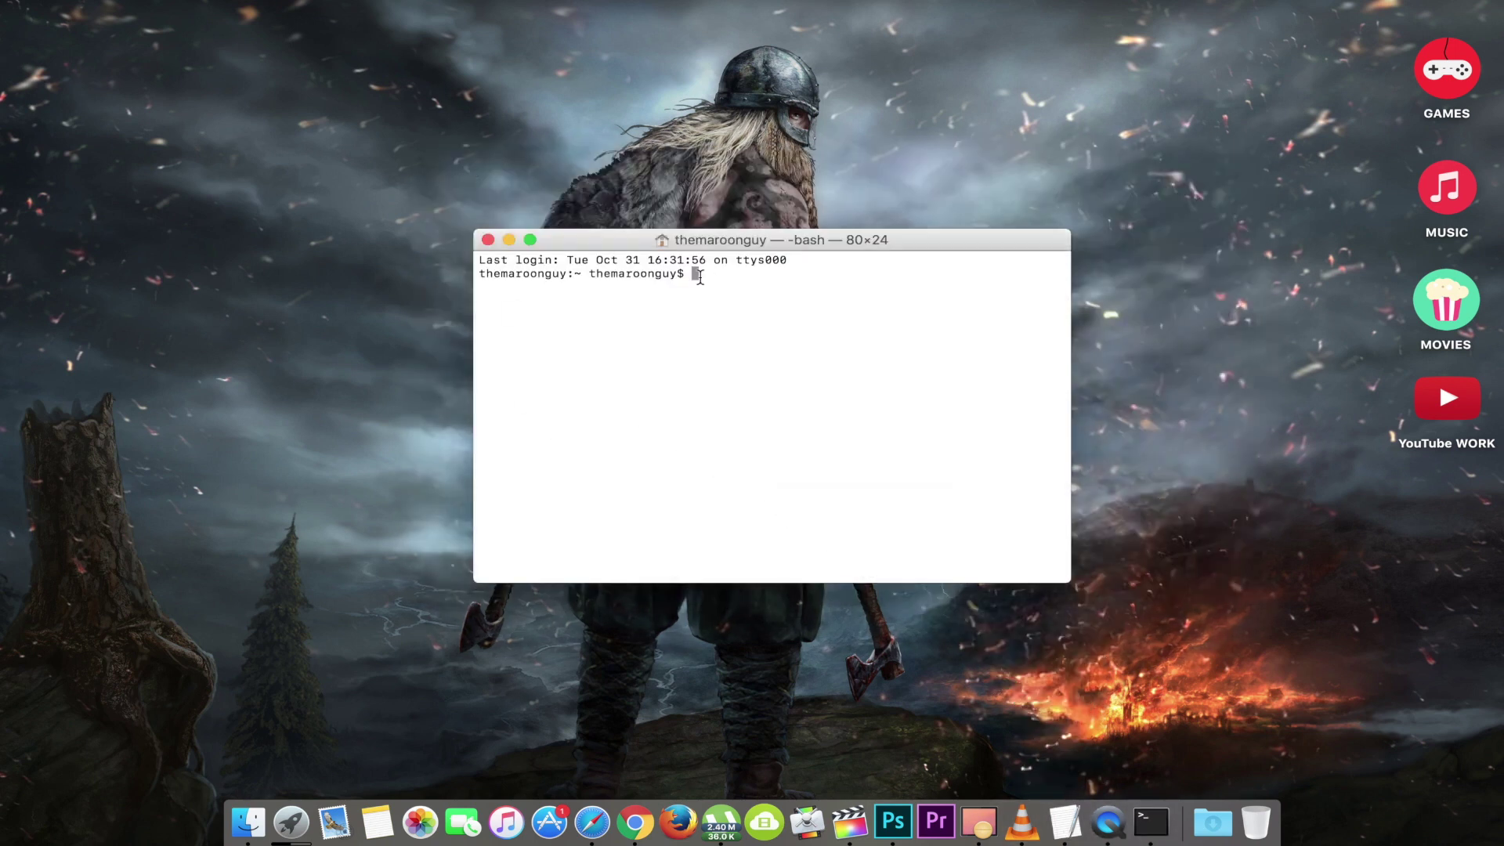
{"action": "right_click", "coordinate": [700, 276]}
{"action": "left_click", "coordinate": [730, 303]}
{"action": "key", "text": "Return"}
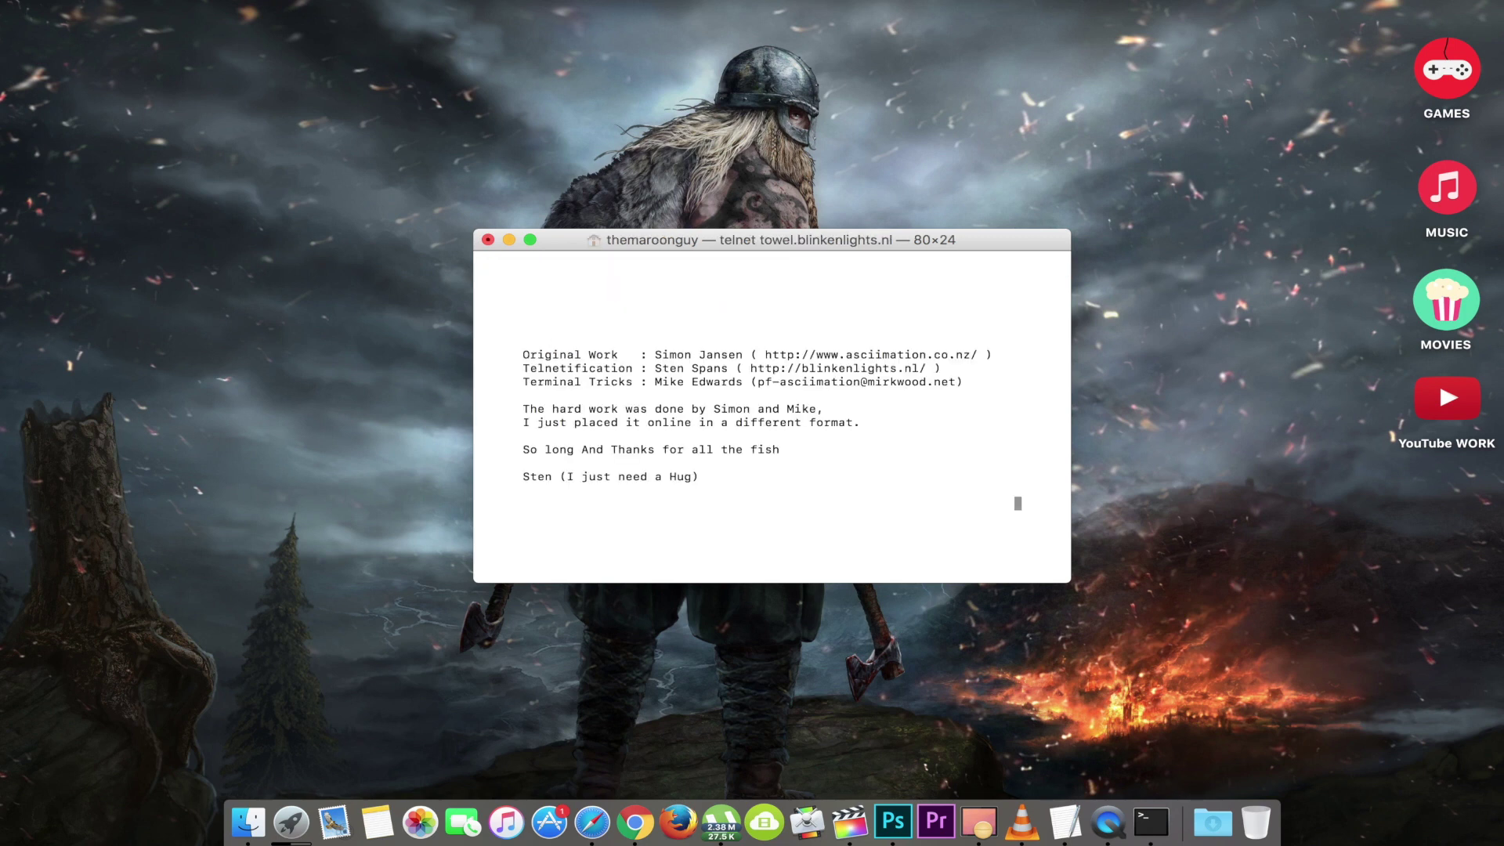